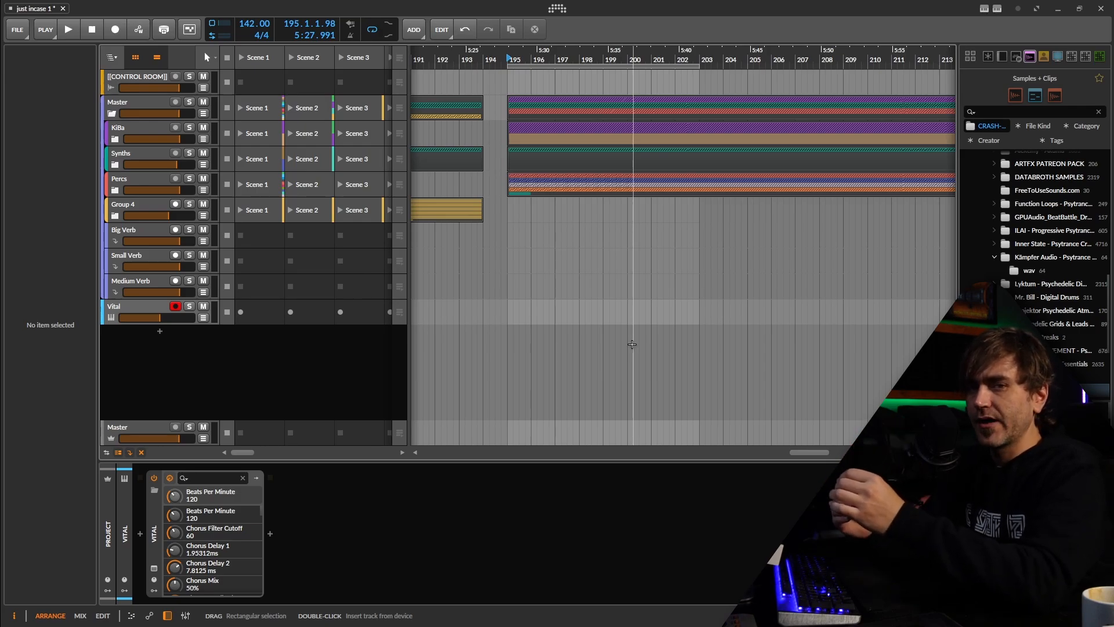
# Insert a Note Transpose device before Vital and set its semitone shift to +7
pyautogui.click(140, 532)
pyautogui.write('tra')
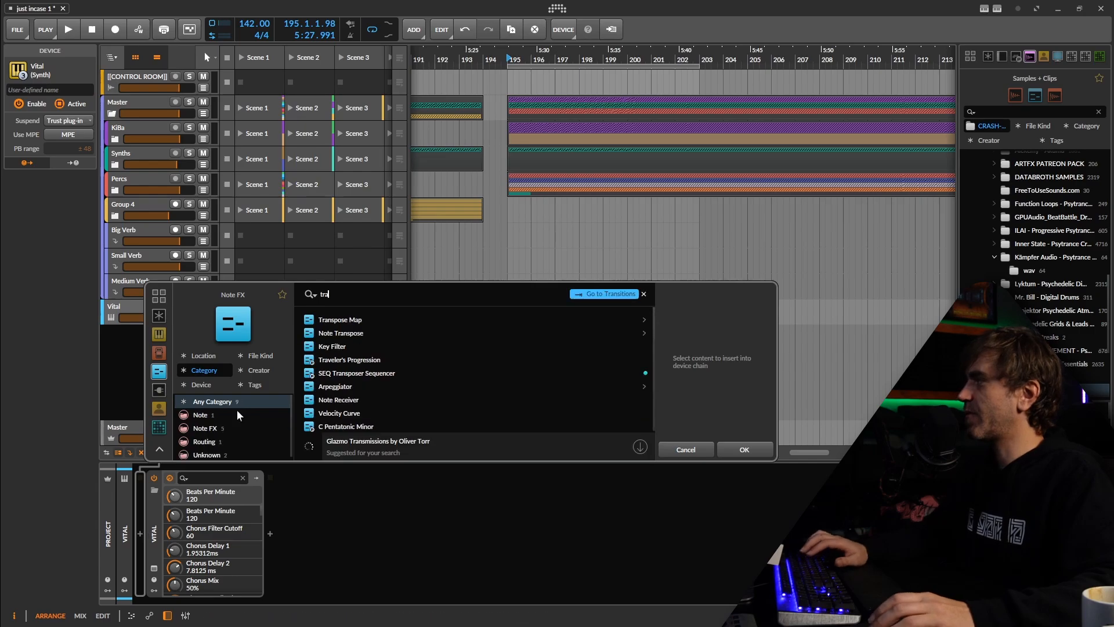
pyautogui.doubleClick(359, 332)
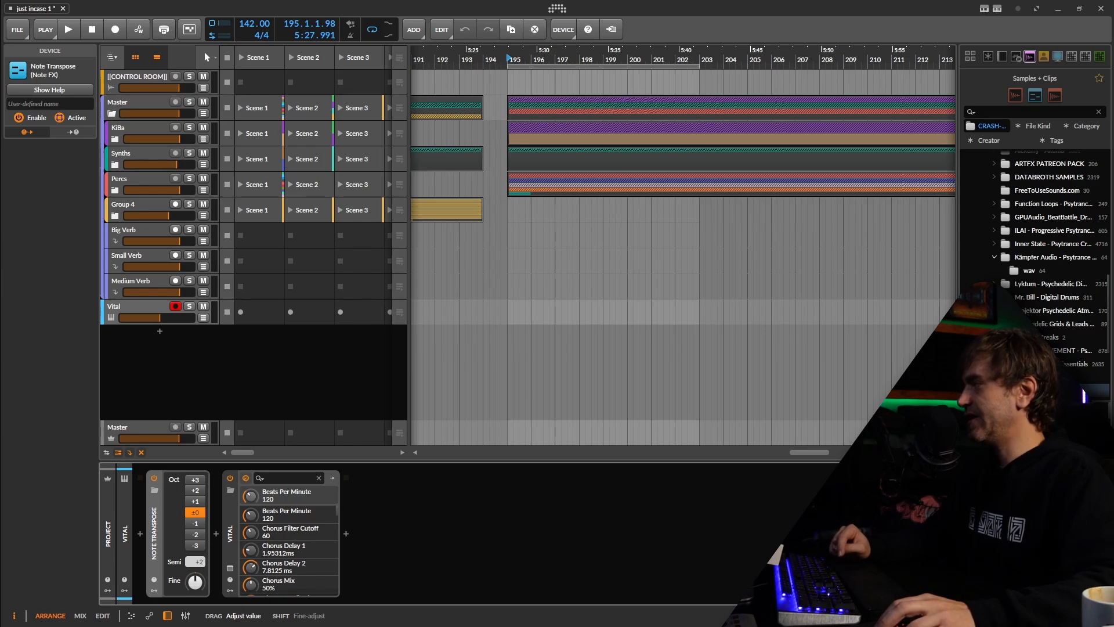
pyautogui.moveTo(196, 561); pyautogui.dragTo(197, 562)
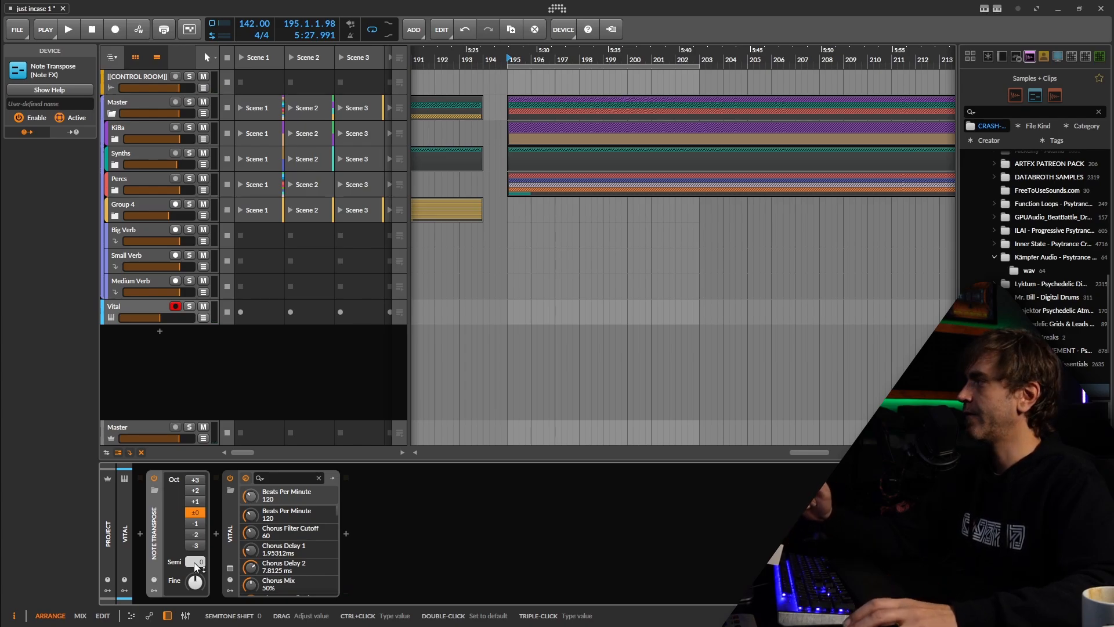
pyautogui.moveTo(196, 565); pyautogui.dragTo(200, 563)
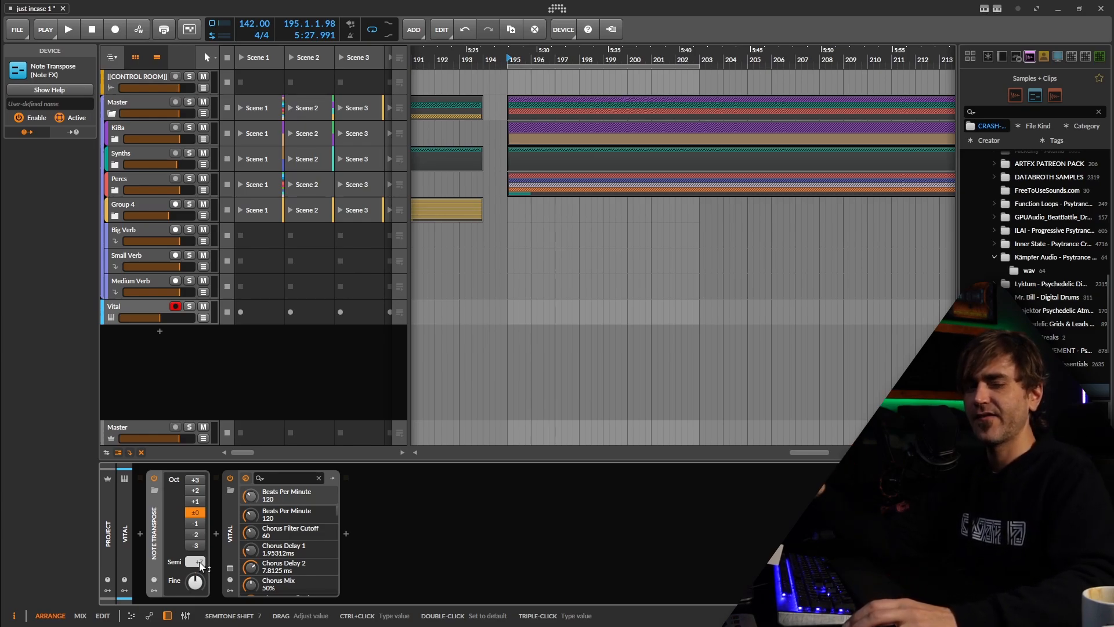
# Play the arrangement from bar 195 to hear Vital against the track, and stop playback
pyautogui.click(510, 58)
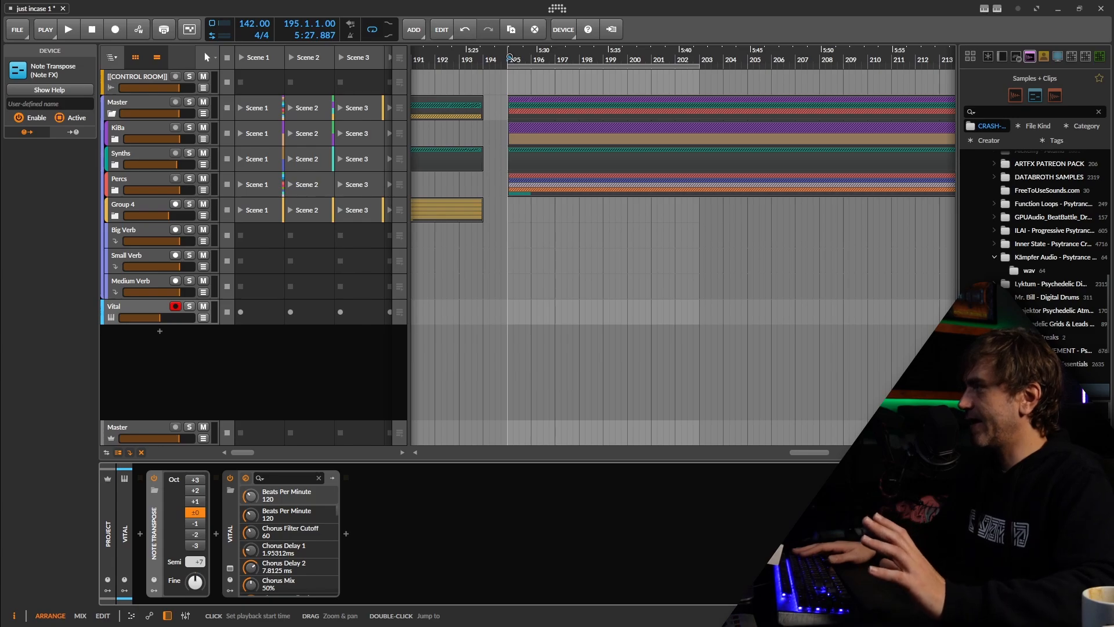
pyautogui.press('space')
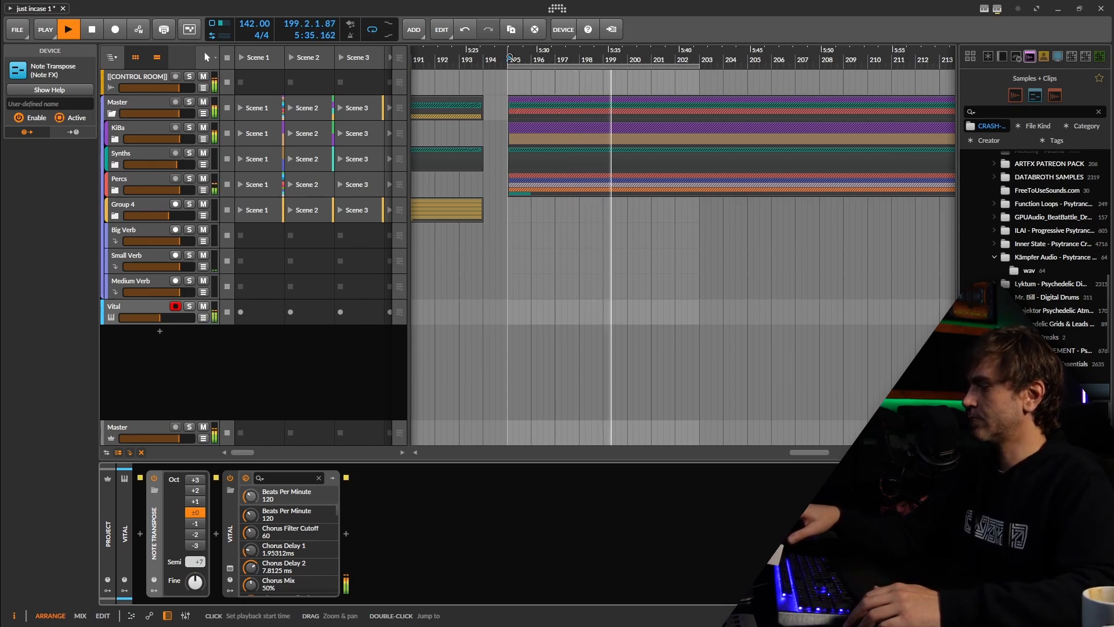
pyautogui.click(148, 375)
pyautogui.press('space')
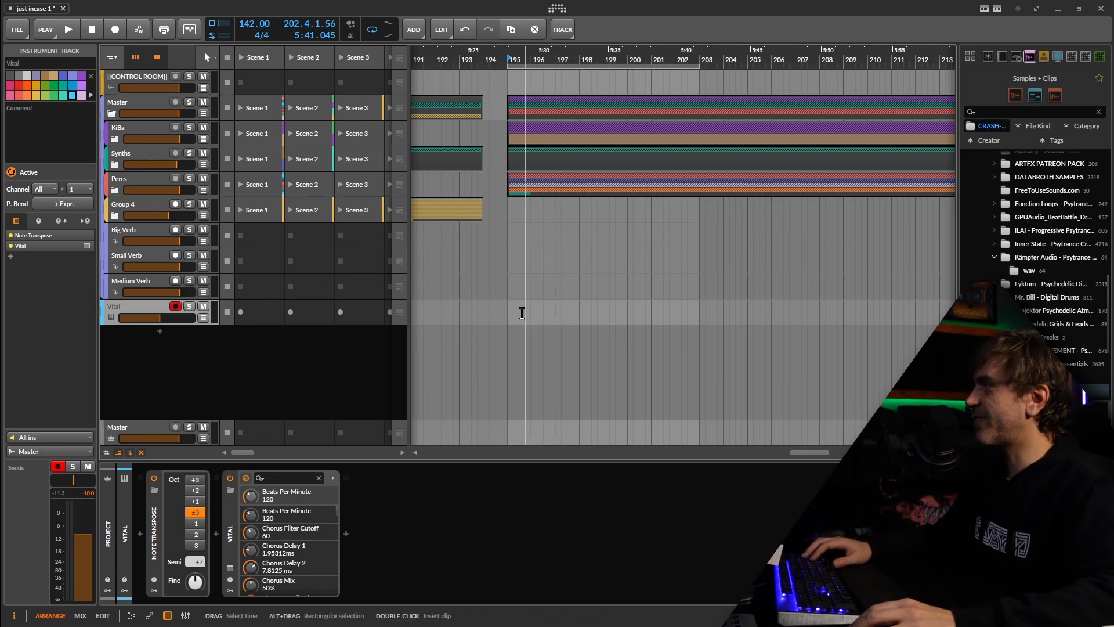
# Insert an empty one-bar clip on the Vital track at bar 195, open it for note editing, and solo the track
pyautogui.doubleClick(519, 311)
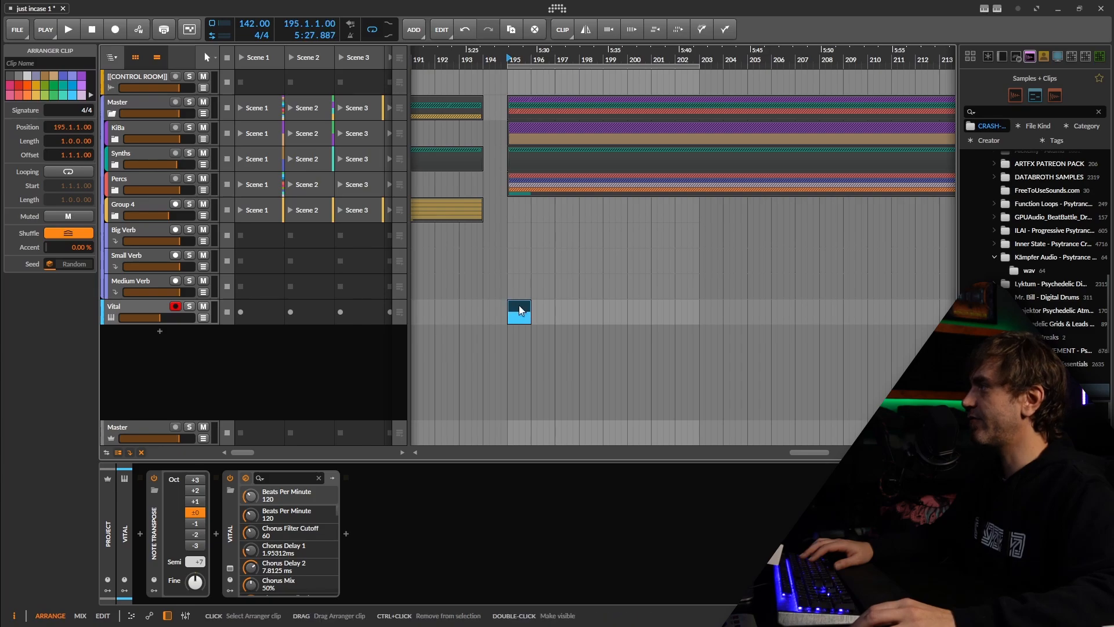
pyautogui.doubleClick(519, 311)
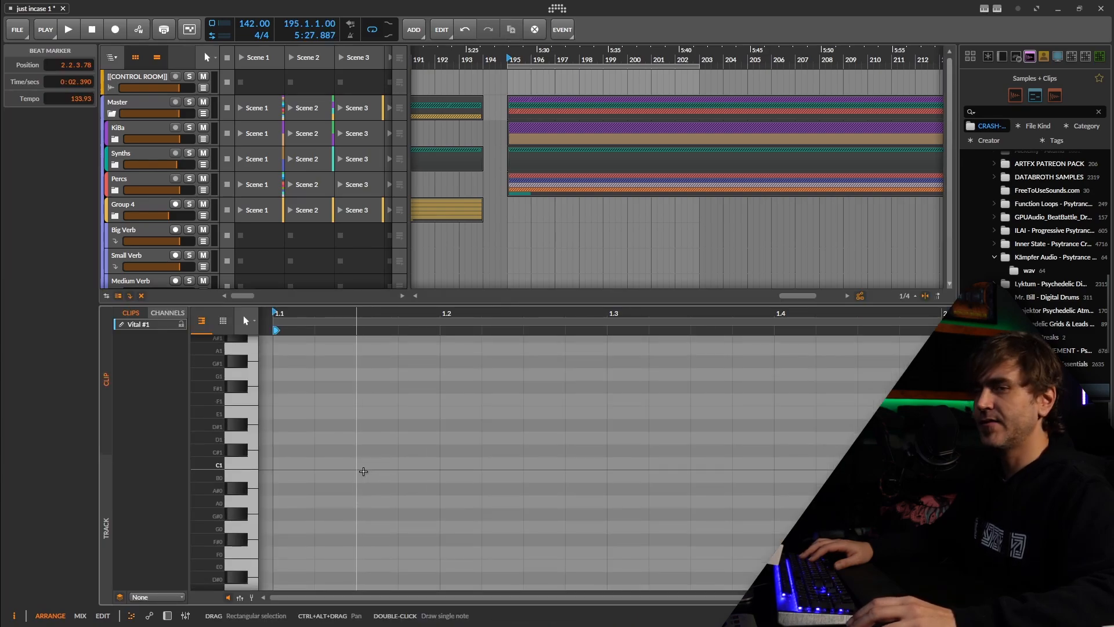
pyautogui.scroll(-3, 197, 241)
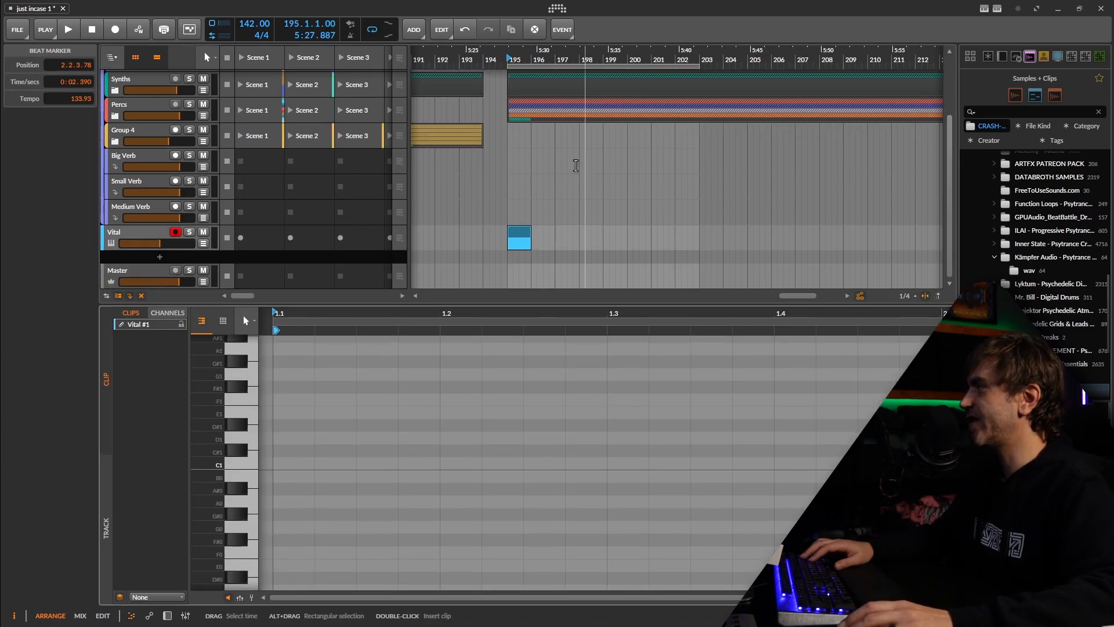
pyautogui.click(189, 232)
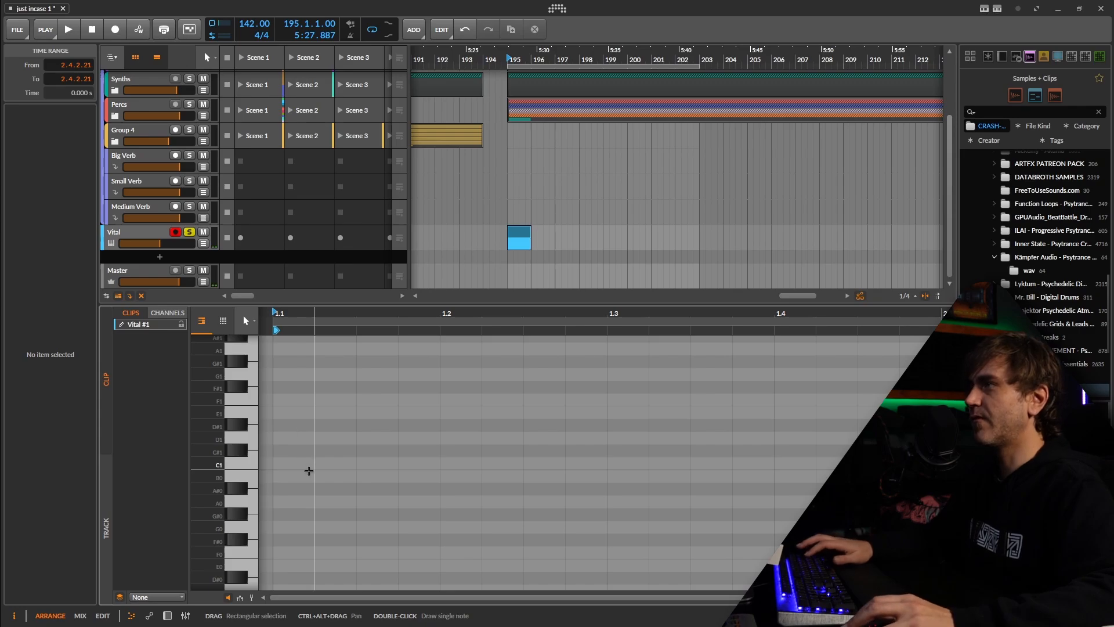
# Draw eight consecutive sixteenth notes rising from the clip's start: C1, D1, D#1, F1, G1, G#1, A#1 and C2
pyautogui.doubleClick(295, 465)
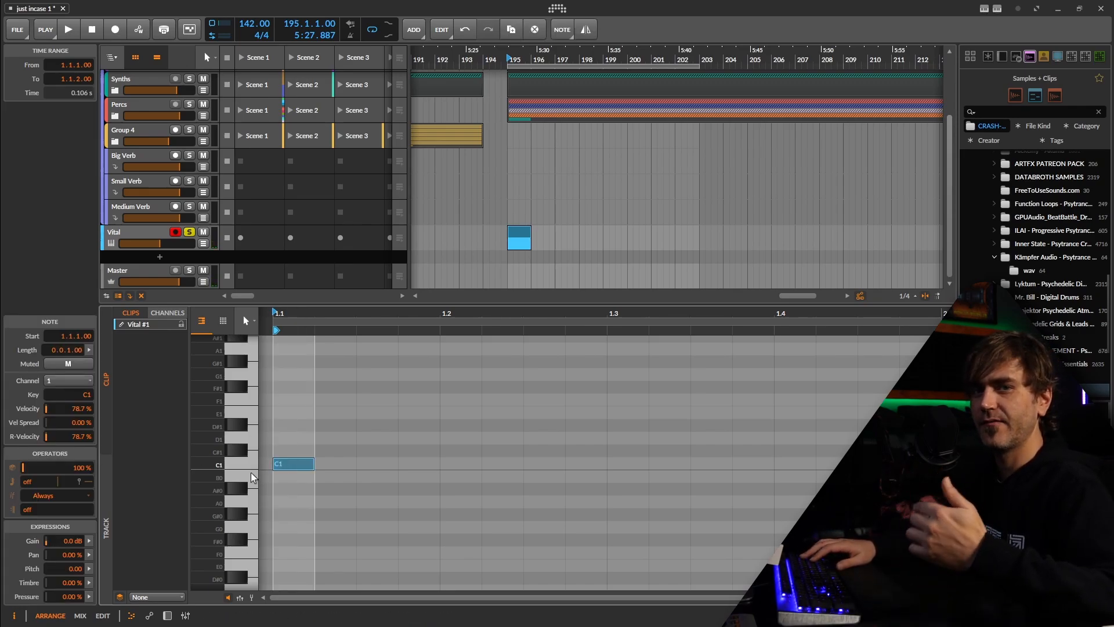
pyautogui.scroll(3, 373, 447)
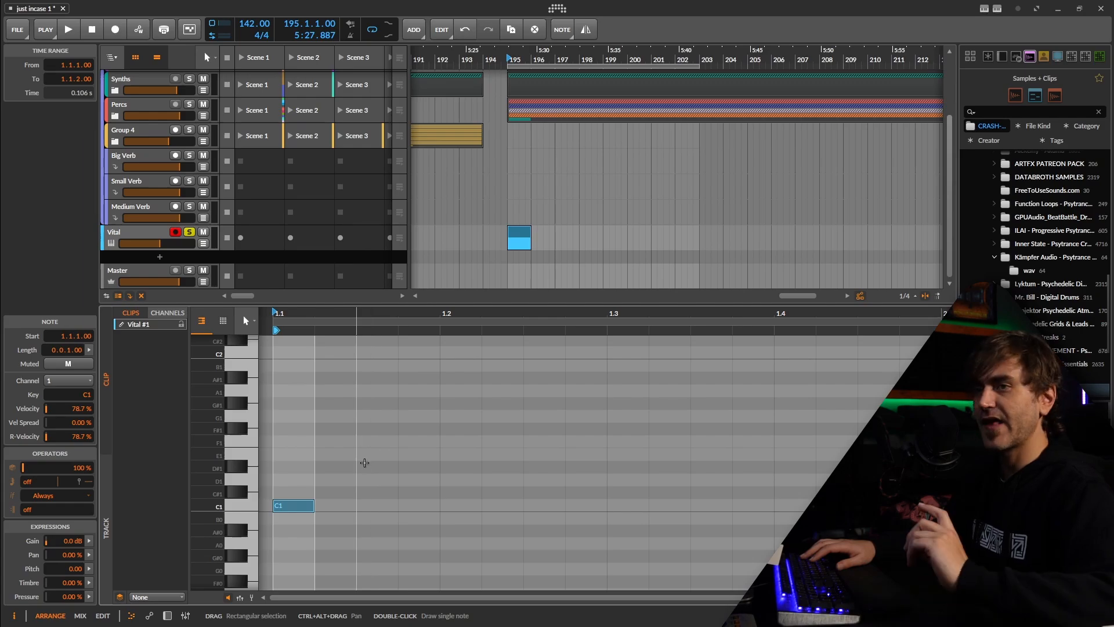
pyautogui.click(167, 615)
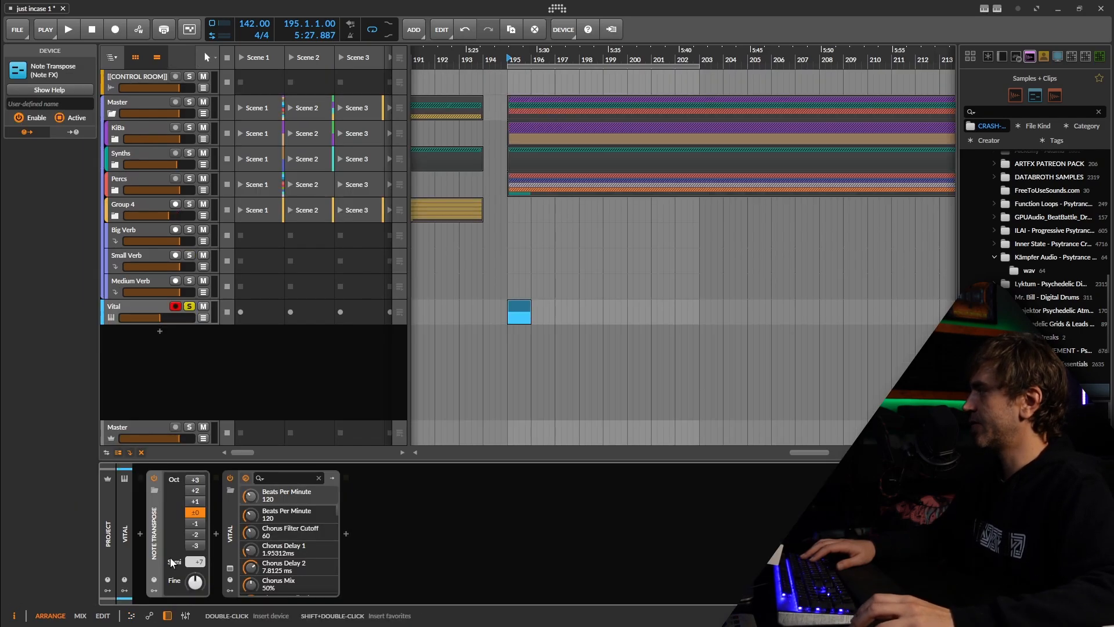
pyautogui.click(131, 615)
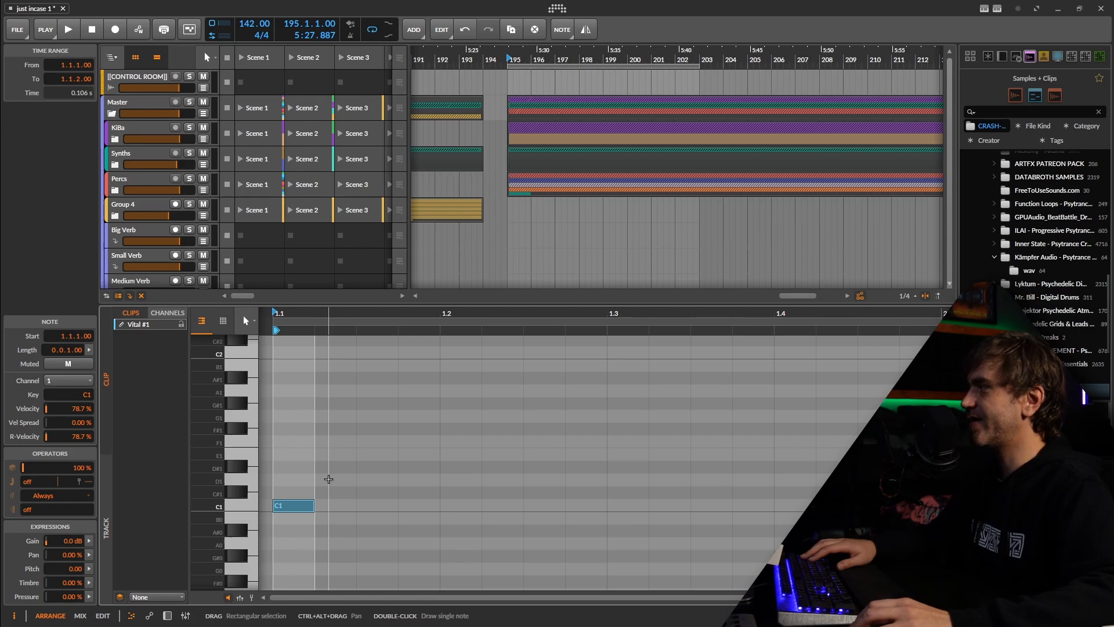
pyautogui.doubleClick(329, 479)
pyautogui.doubleClick(380, 468)
pyautogui.click(427, 442)
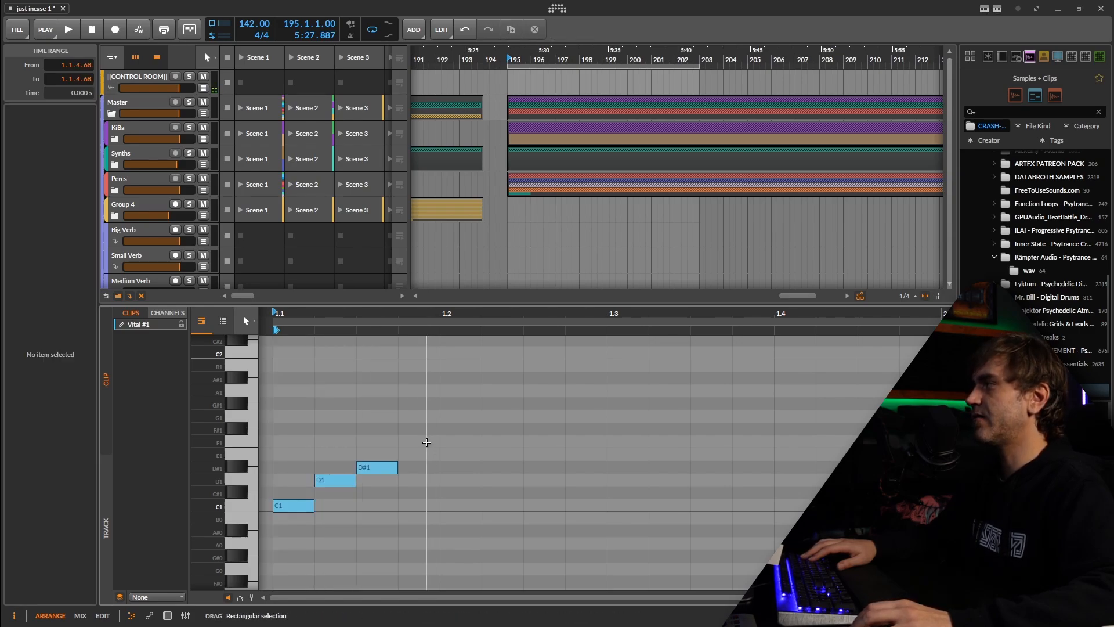
pyautogui.doubleClick(427, 442)
pyautogui.doubleClick(465, 416)
pyautogui.doubleClick(503, 403)
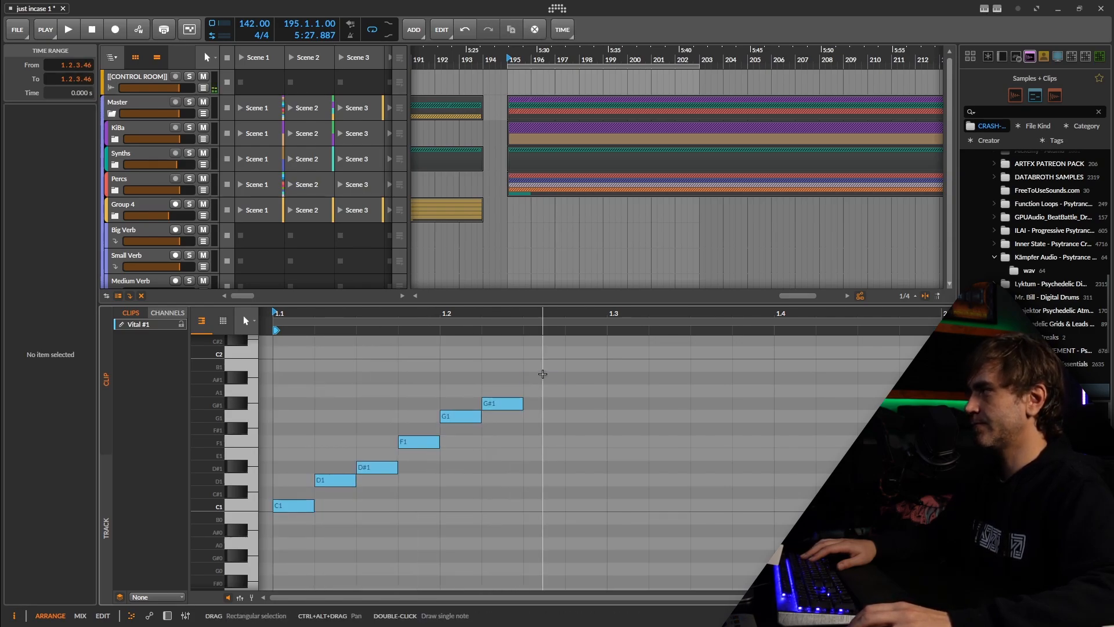
pyautogui.doubleClick(543, 378)
pyautogui.doubleClick(585, 353)
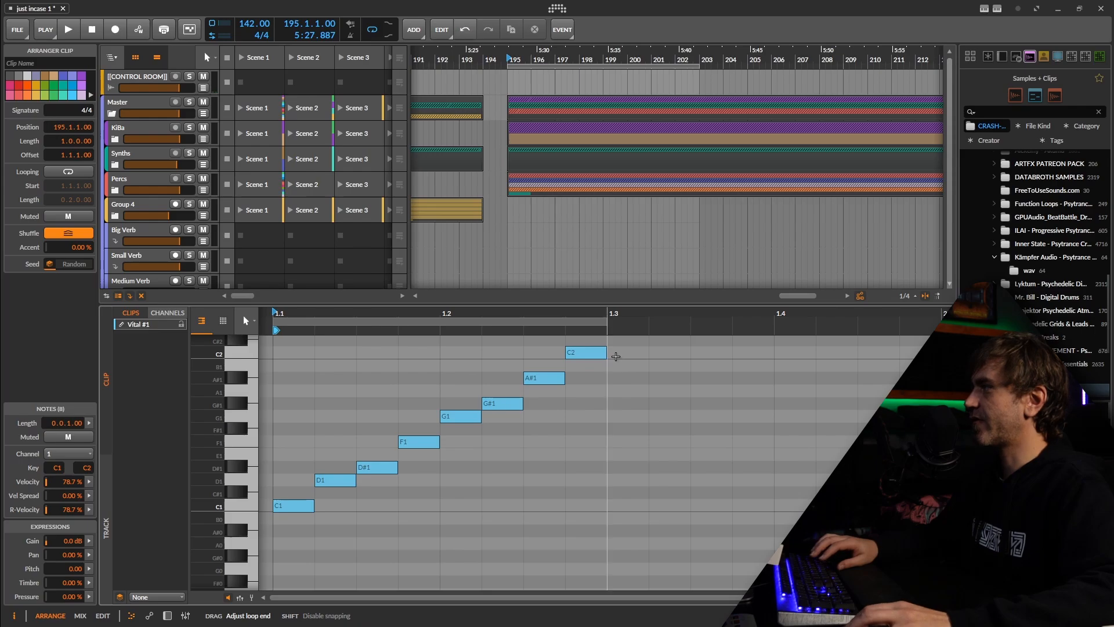
# Shorten the clip to two beats, place it in the Vital track's Scene 1 slot, and play it
pyautogui.moveTo(938, 330); pyautogui.dragTo(606, 350)
pyautogui.scroll(-3, 560, 227)
pyautogui.moveTo(513, 232); pyautogui.dragTo(262, 238)
pyautogui.press('space')
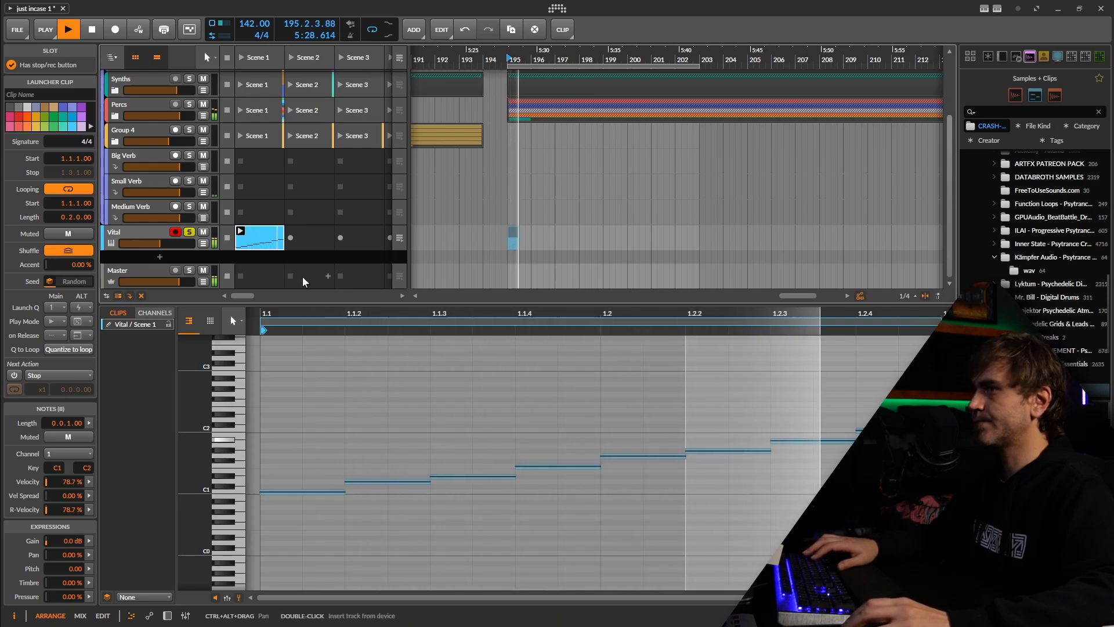
pyautogui.scroll(-2, 538, 450)
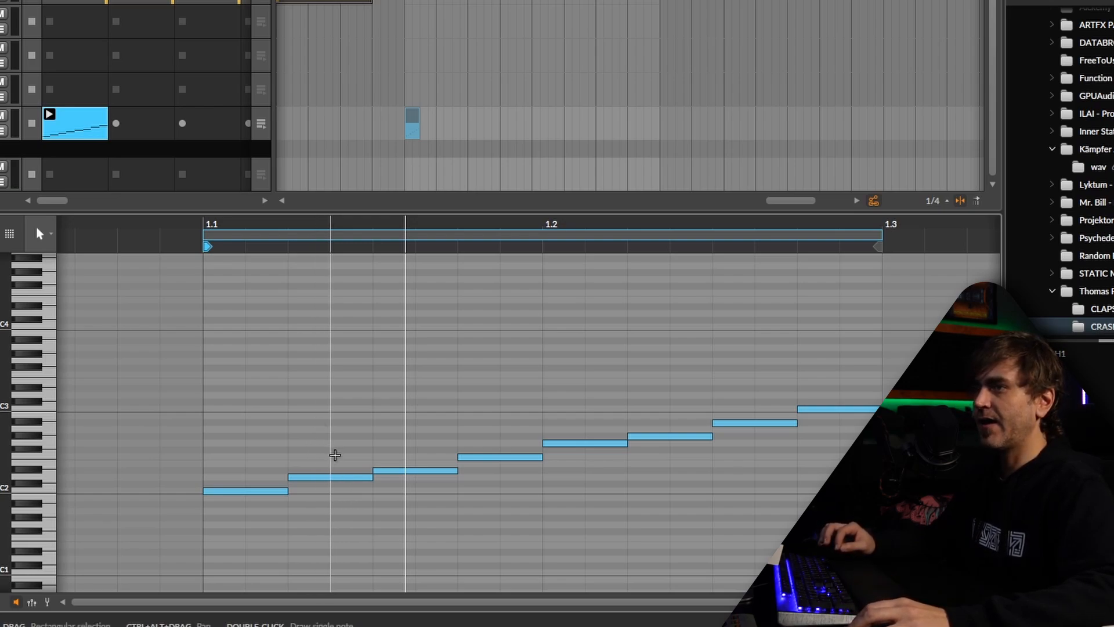
# Lower the second note of the pattern by one semitone and play the clip back
pyautogui.click(335, 455)
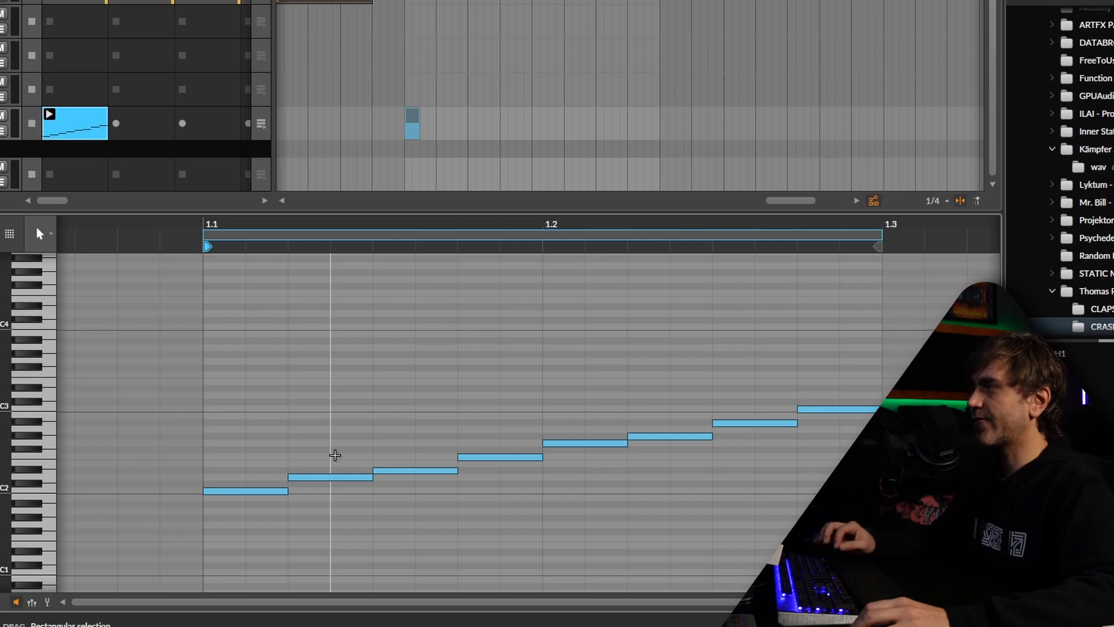
pyautogui.moveTo(334, 455); pyautogui.dragTo(323, 482)
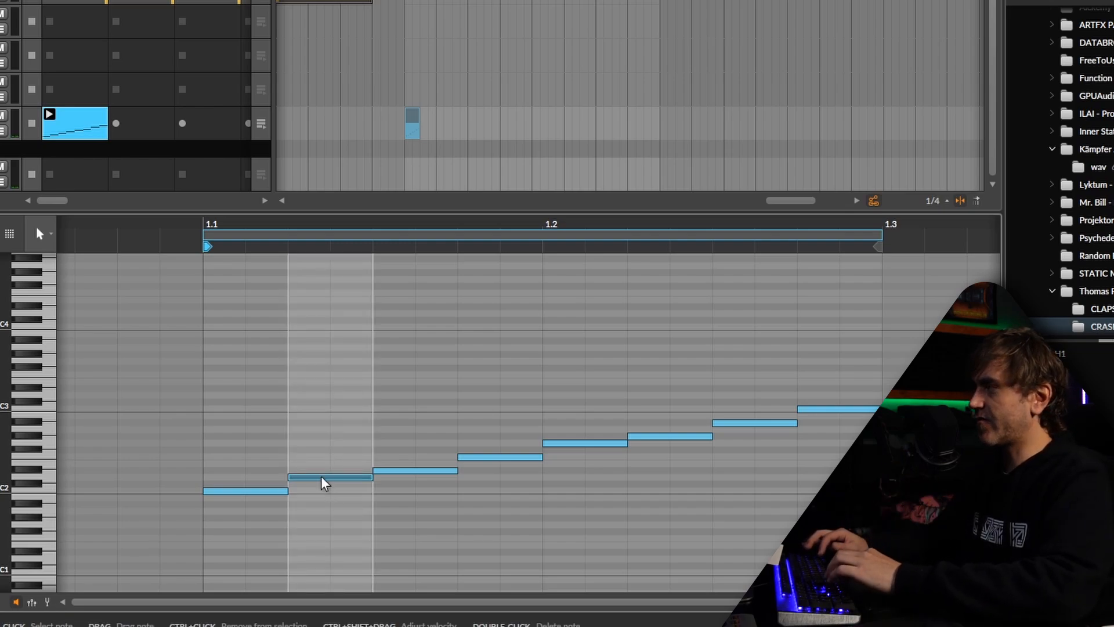
pyautogui.press('Down')
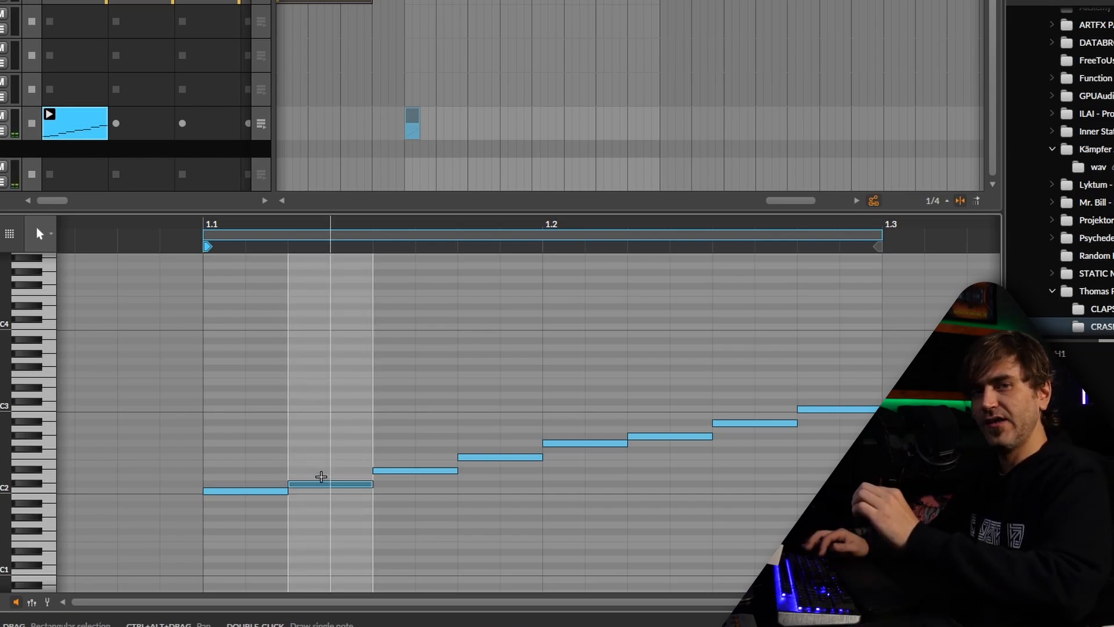
pyautogui.click(327, 444)
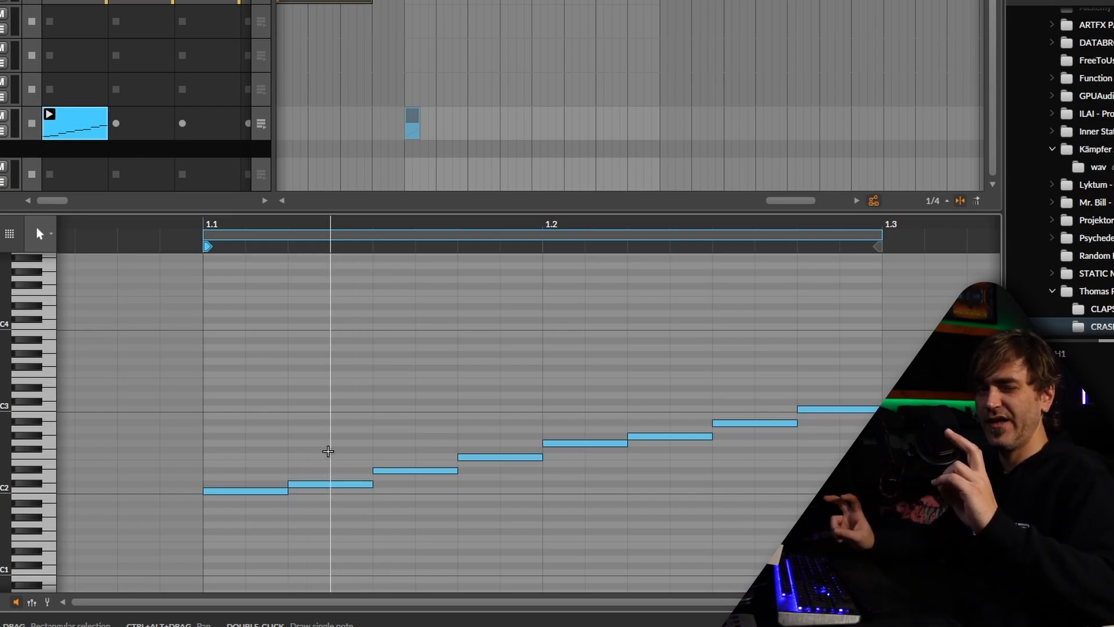
pyautogui.press('space')
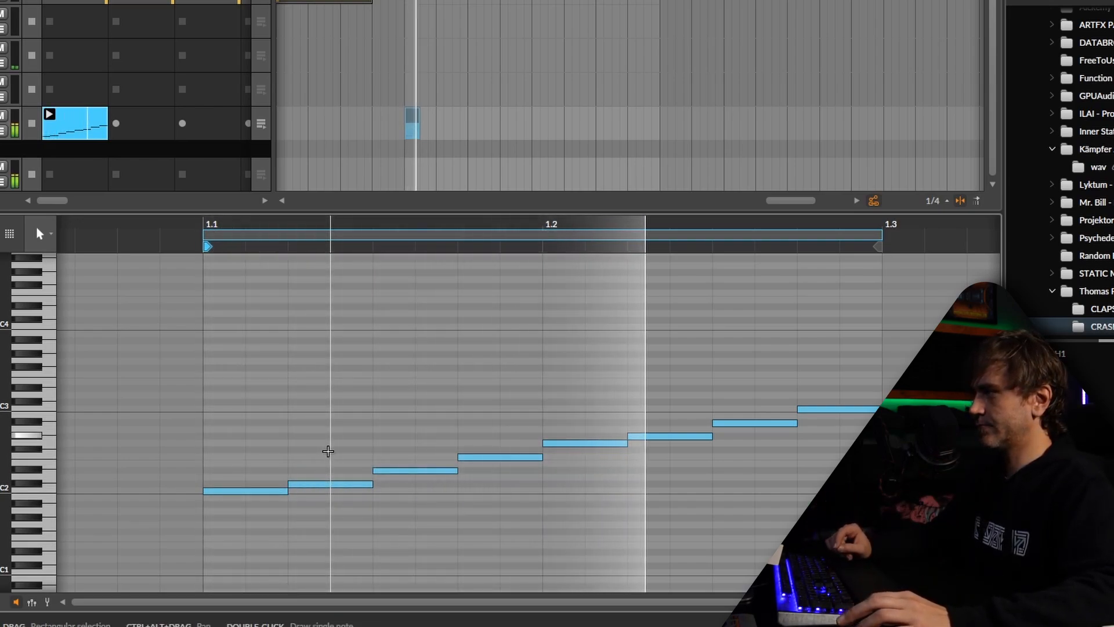
pyautogui.press('space')
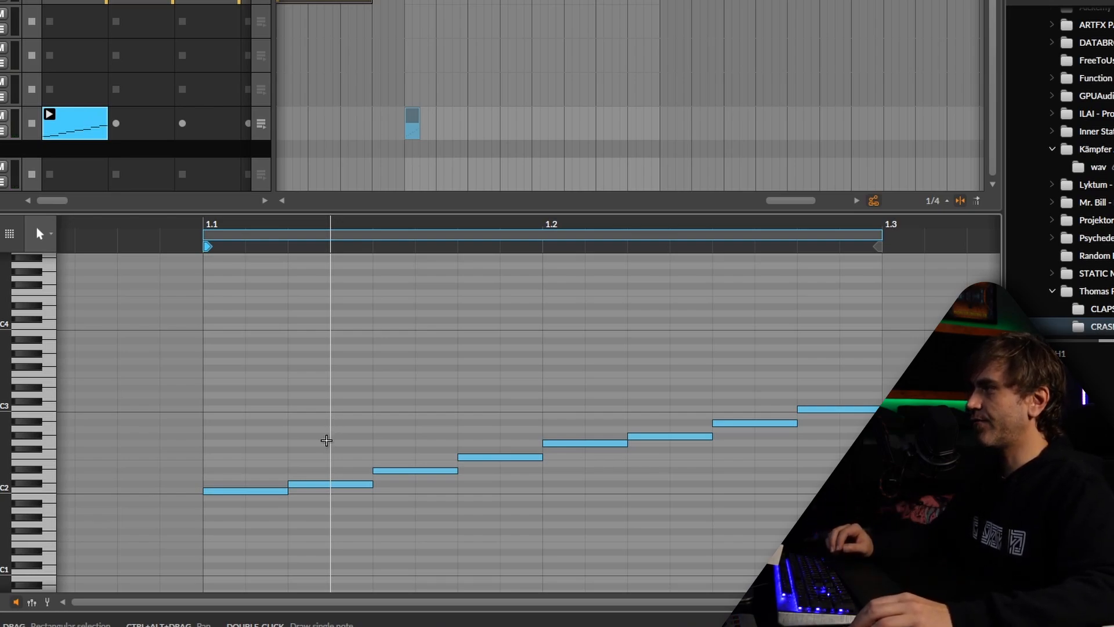
# Compare the interval between the first two notes with the one between the third and fourth by selecting each pair
pyautogui.moveTo(320, 441); pyautogui.dragTo(253, 512)
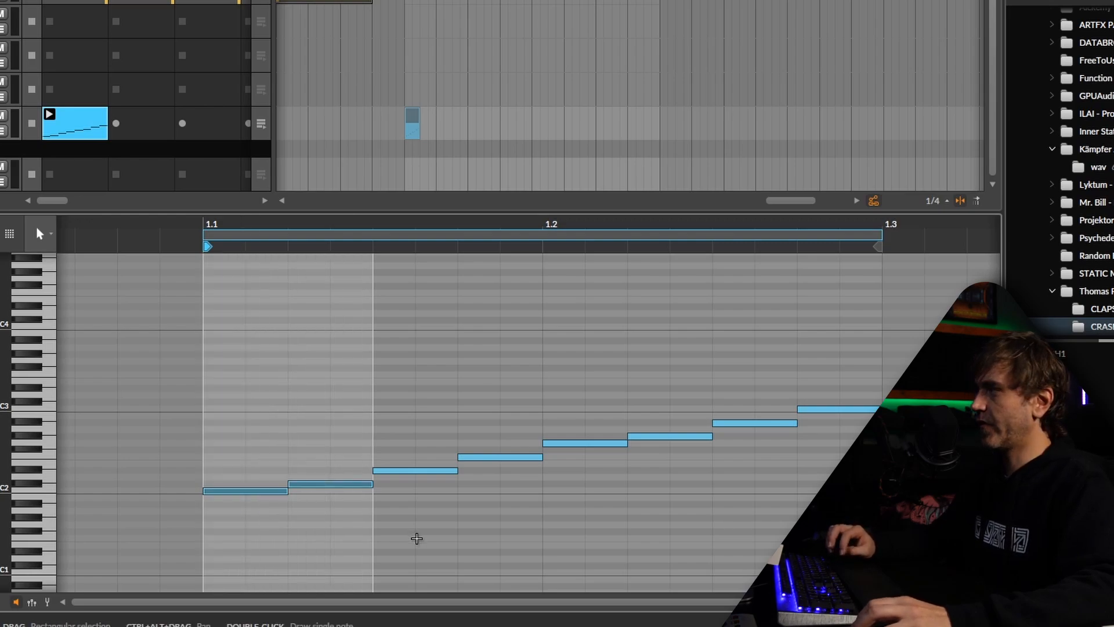
pyautogui.click(430, 535)
pyautogui.click(249, 491)
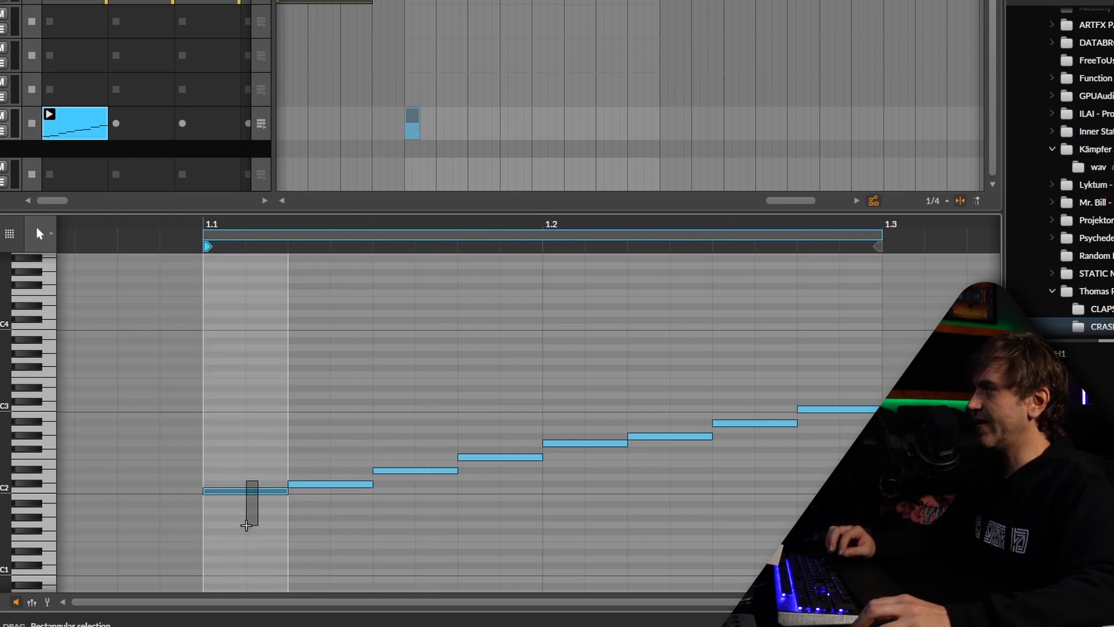
pyautogui.moveTo(324, 457); pyautogui.dragTo(288, 491)
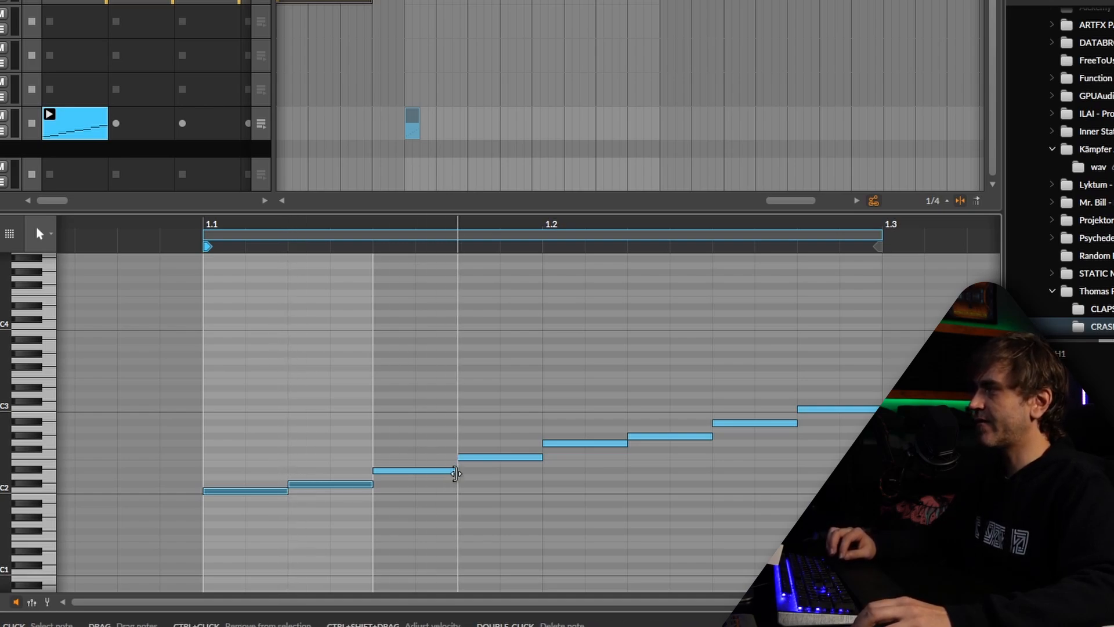
pyautogui.click(437, 471)
pyautogui.moveTo(481, 437); pyautogui.dragTo(423, 489)
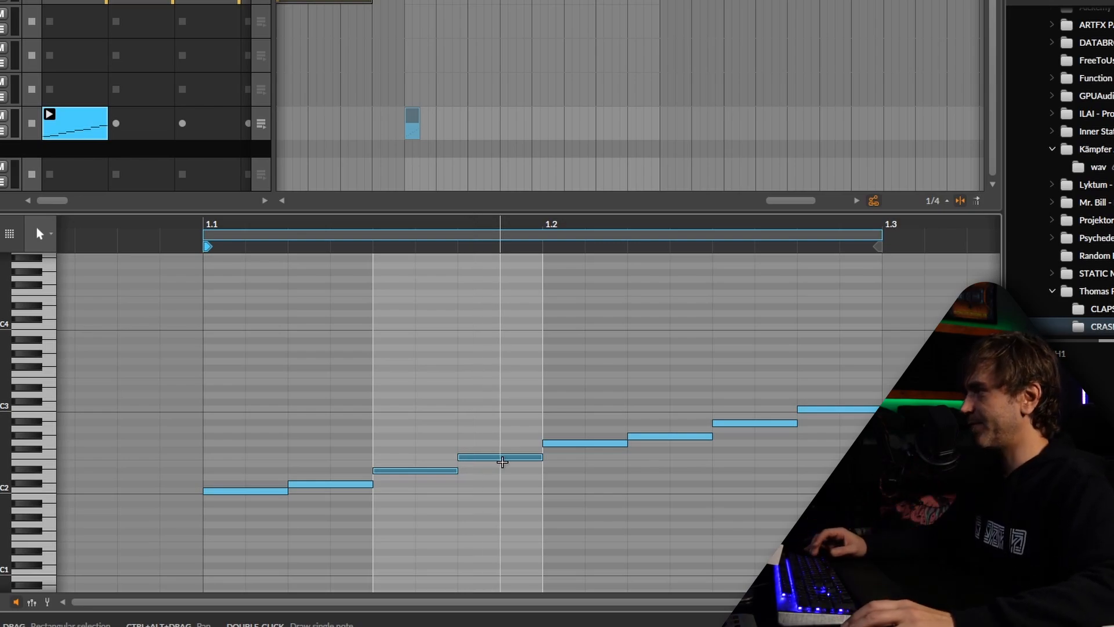
# Mute the third, fourth and seventh notes of the pattern and play the clip back
pyautogui.moveTo(476, 416); pyautogui.dragTo(385, 478)
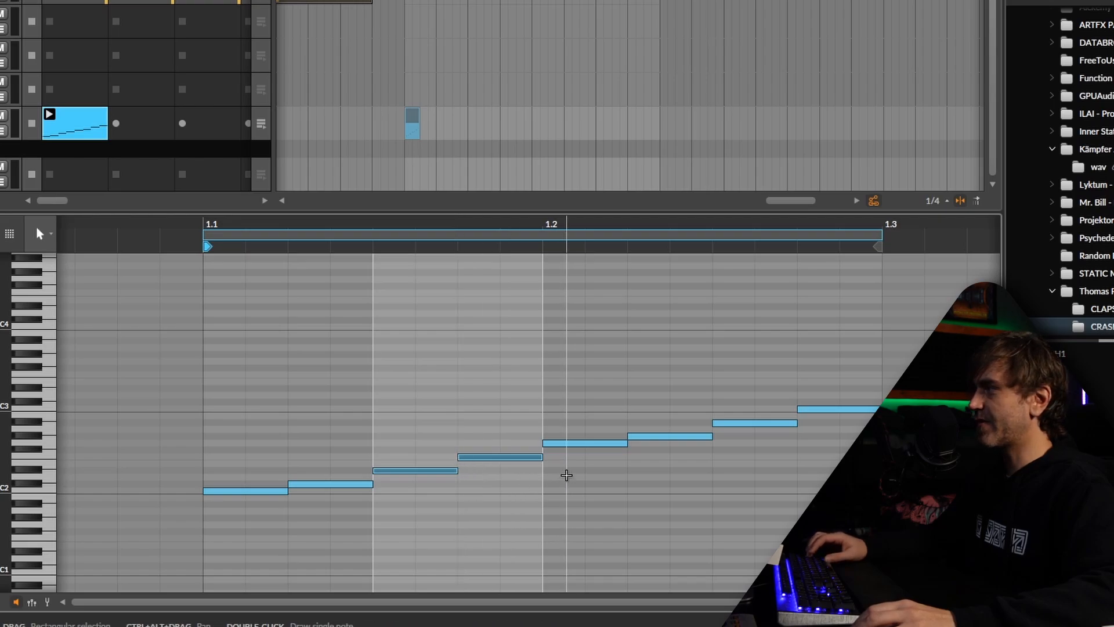
pyautogui.hotkey('alt', 'm')
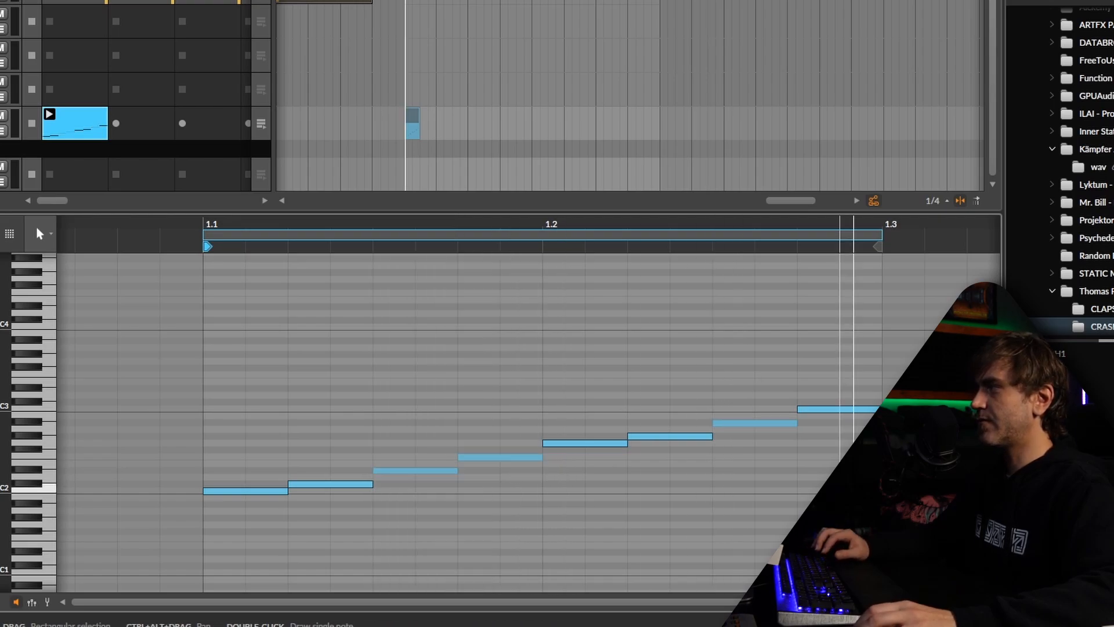
pyautogui.press('space')
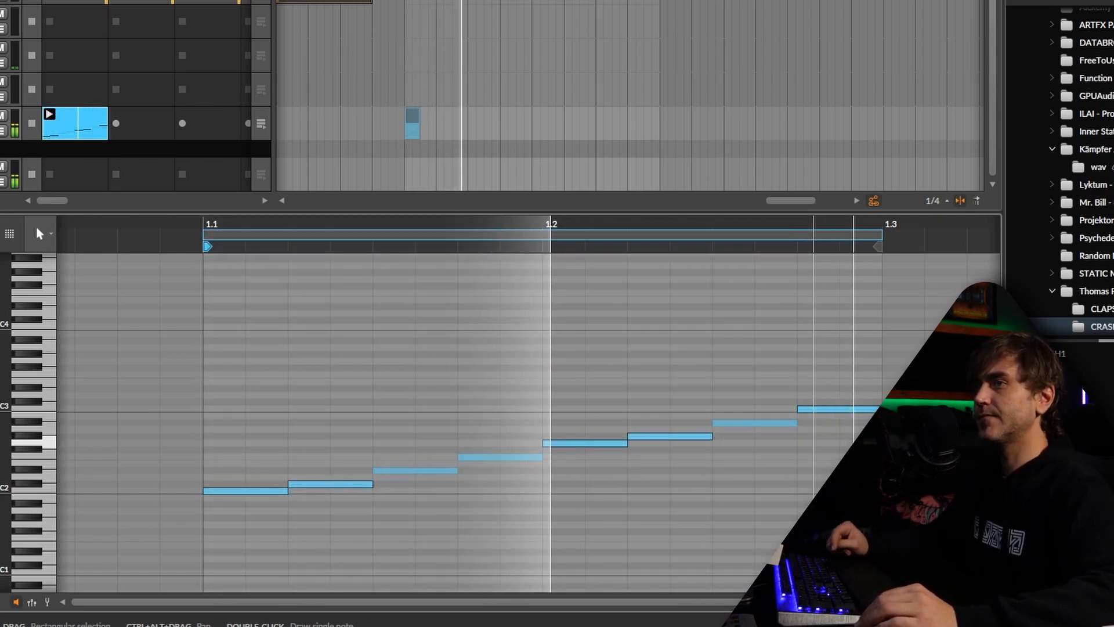
pyautogui.press('space')
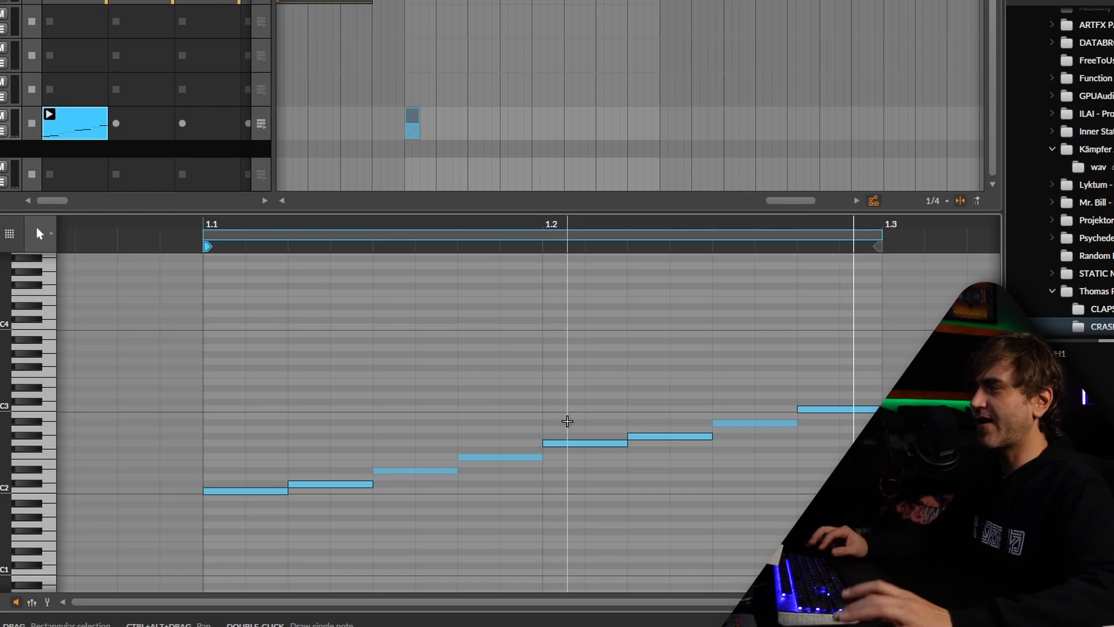
# Unmute the third and fourth notes together and mute only the fourth note again
pyautogui.moveTo(511, 393); pyautogui.dragTo(413, 509)
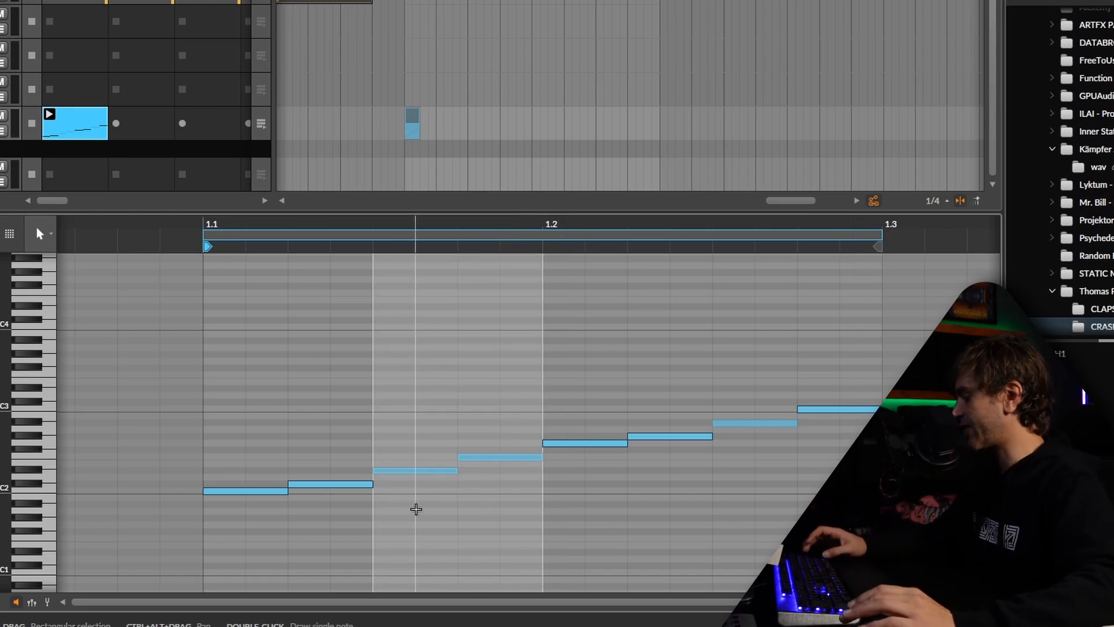
pyautogui.hotkey('alt', 'm')
pyautogui.click(494, 457)
pyautogui.hotkey('alt', 'm')
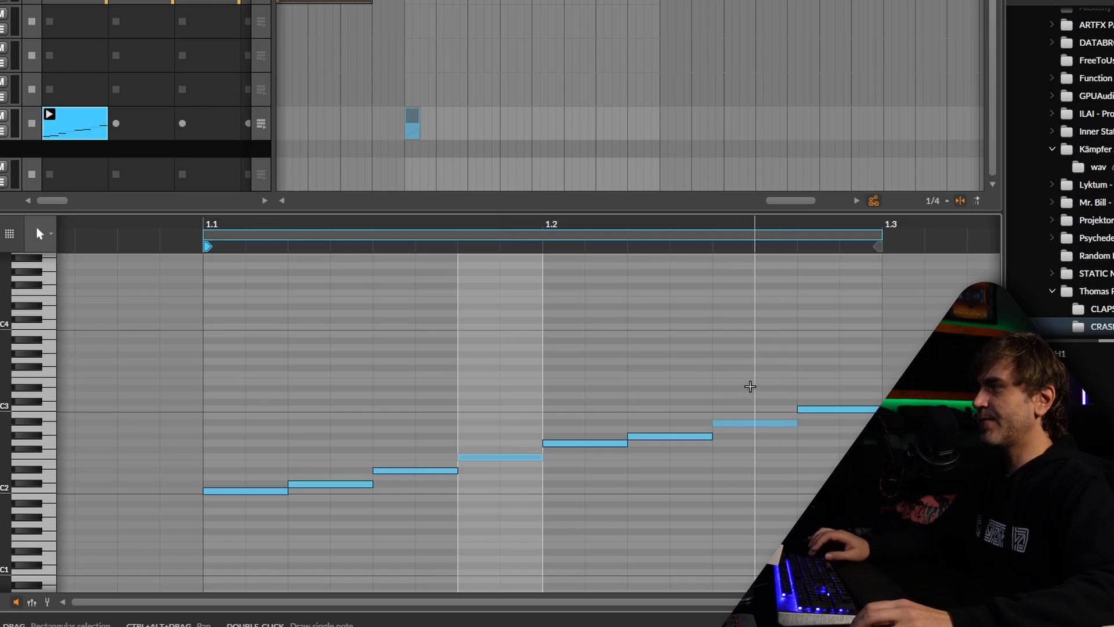
# Unmute the seventh and fourth notes of the pattern
pyautogui.click(750, 423)
pyautogui.hotkey('alt', 'm')
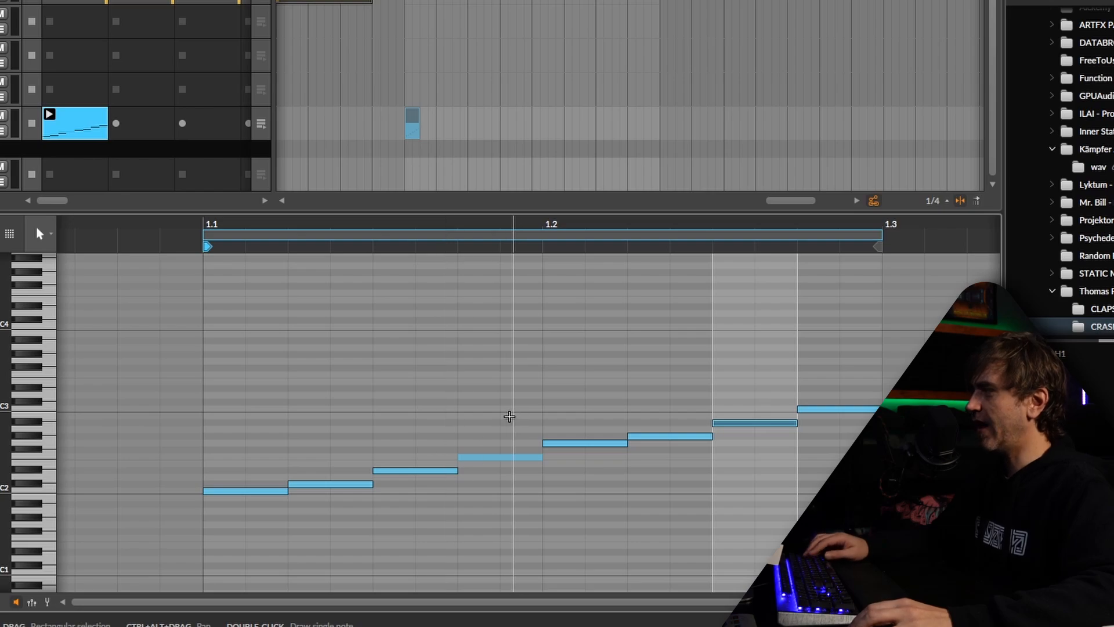
pyautogui.click(512, 457)
pyautogui.hotkey('alt', 'm')
# Raise the second note and the seventh note of the pattern by one semitone each
pyautogui.click(731, 423)
pyautogui.click(329, 484)
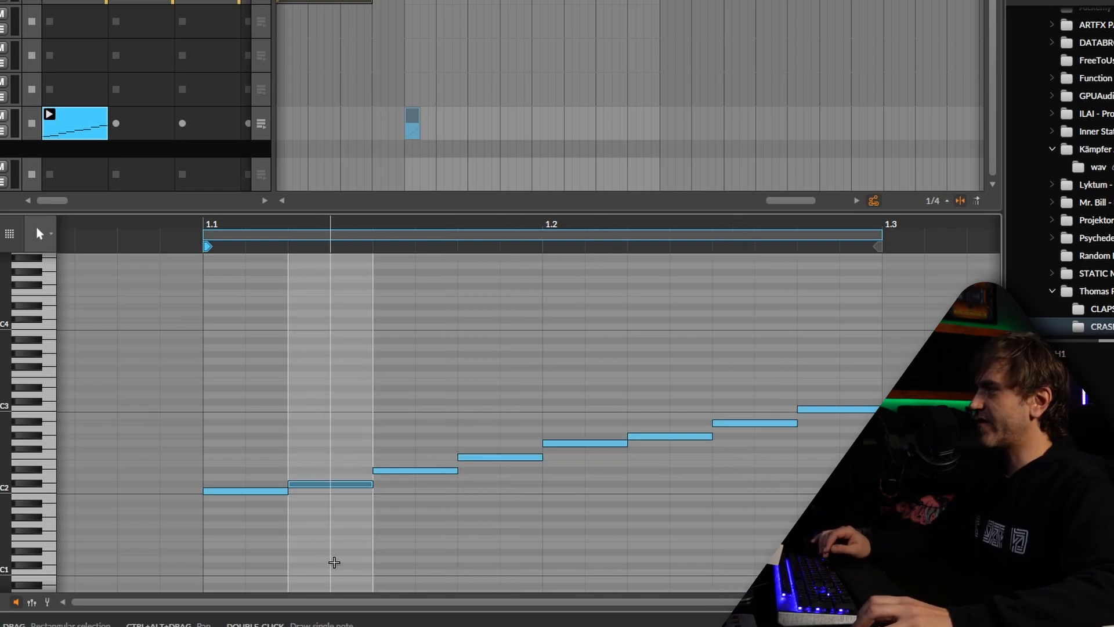
pyautogui.hotkey('ctrl', 'z')
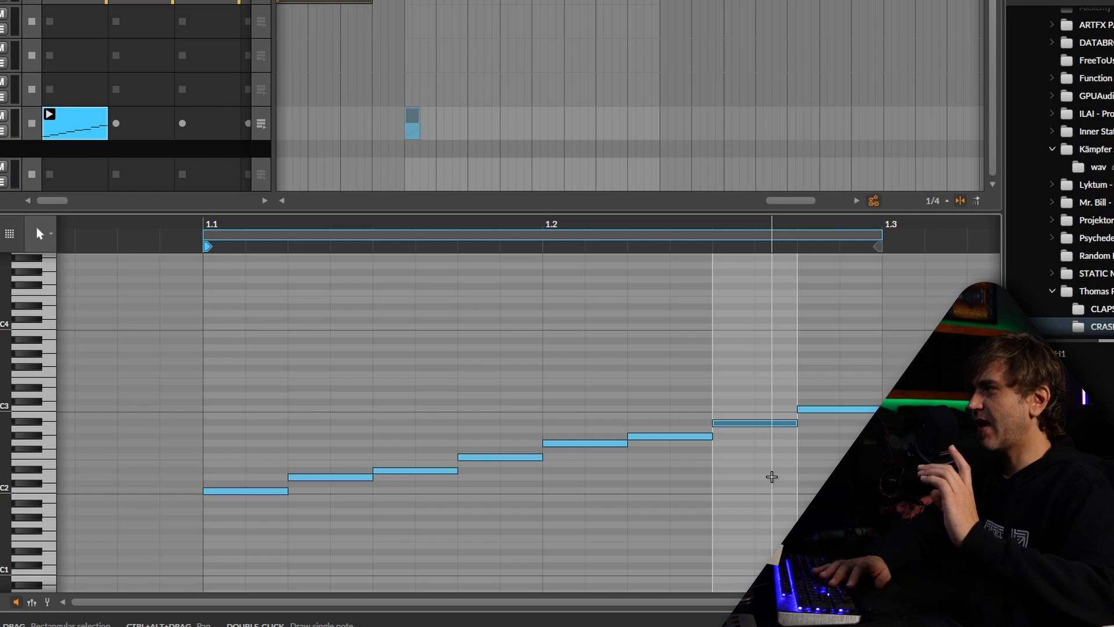
pyautogui.press('Up')
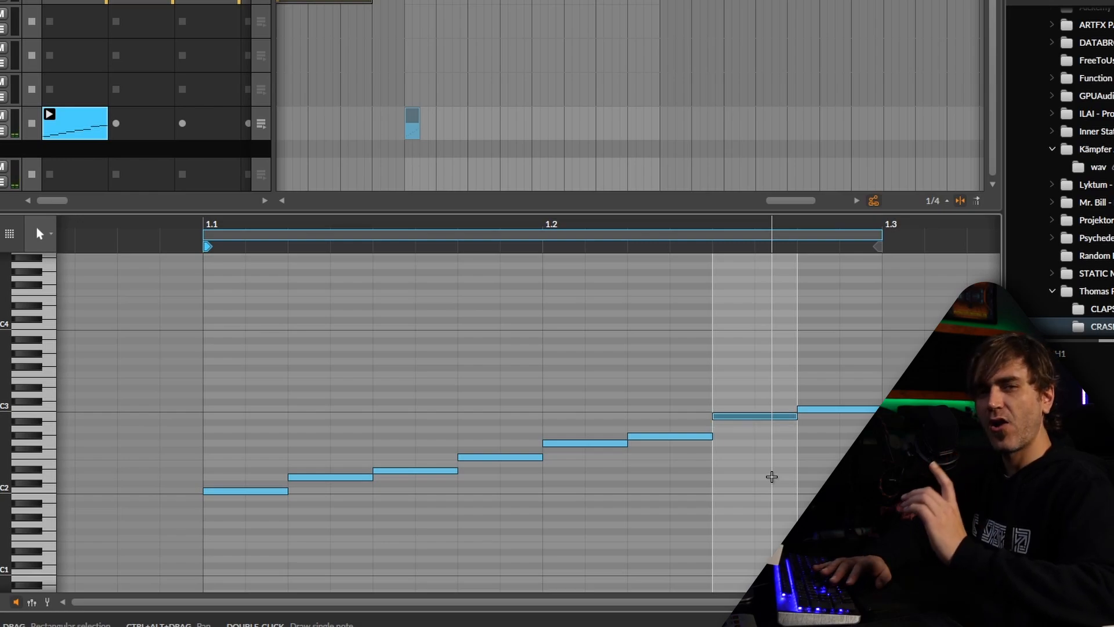
# Compare the interval between the last two notes with the one between the fifth and sixth by selecting each pair
pyautogui.moveTo(745, 393); pyautogui.dragTo(753, 458)
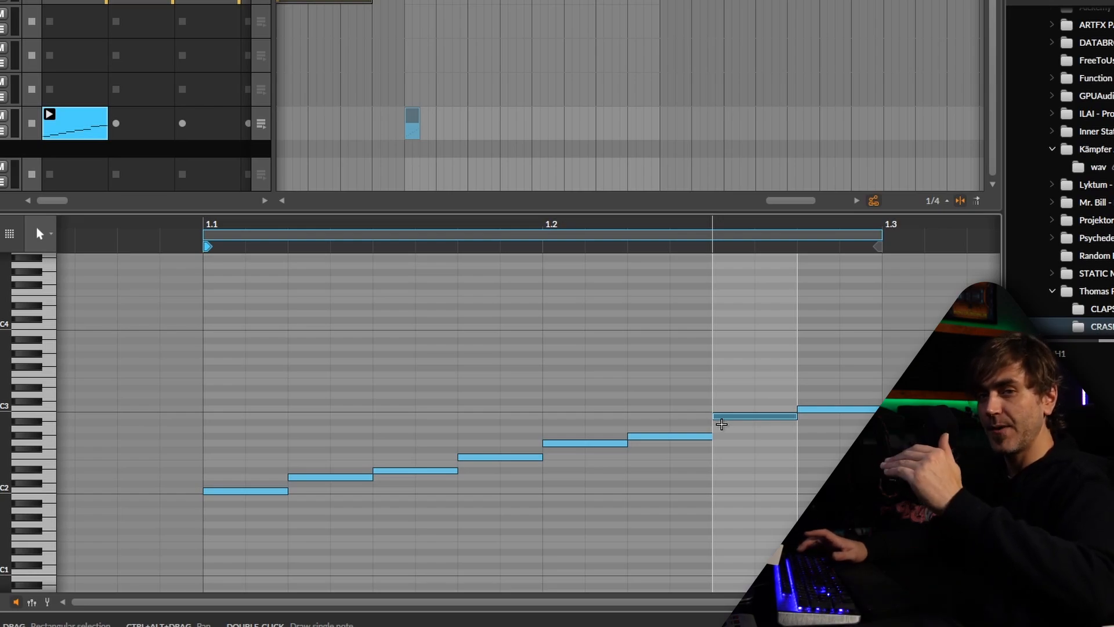
pyautogui.moveTo(743, 379); pyautogui.dragTo(837, 476)
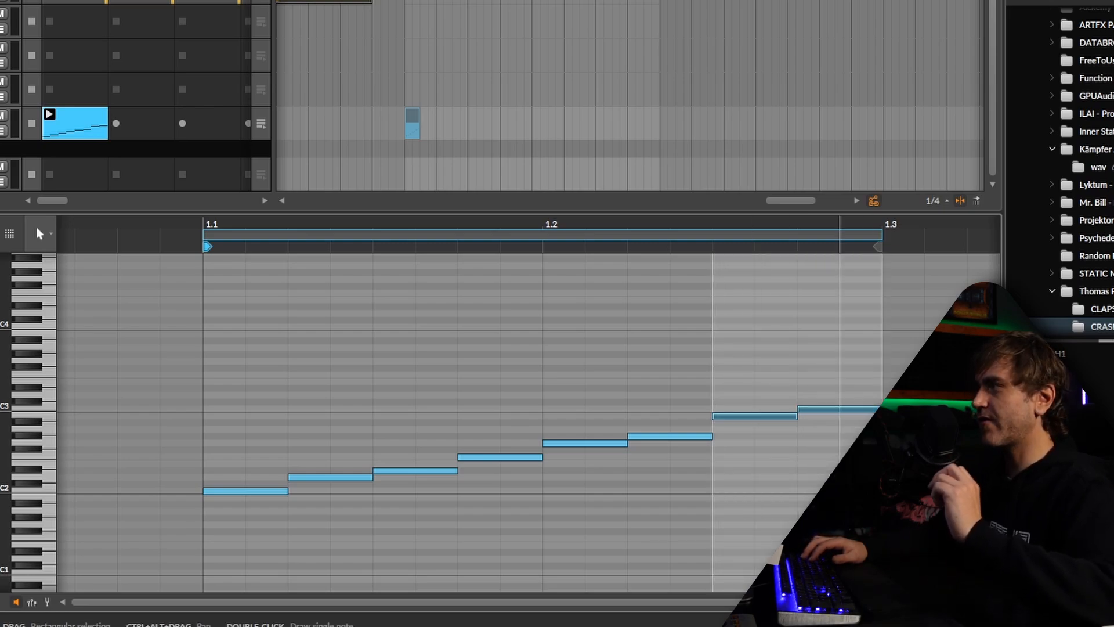
pyautogui.moveTo(588, 402); pyautogui.dragTo(654, 484)
# Mute the fourth note, play the clip back without it, and unmute it again
pyautogui.moveTo(520, 426); pyautogui.dragTo(522, 488)
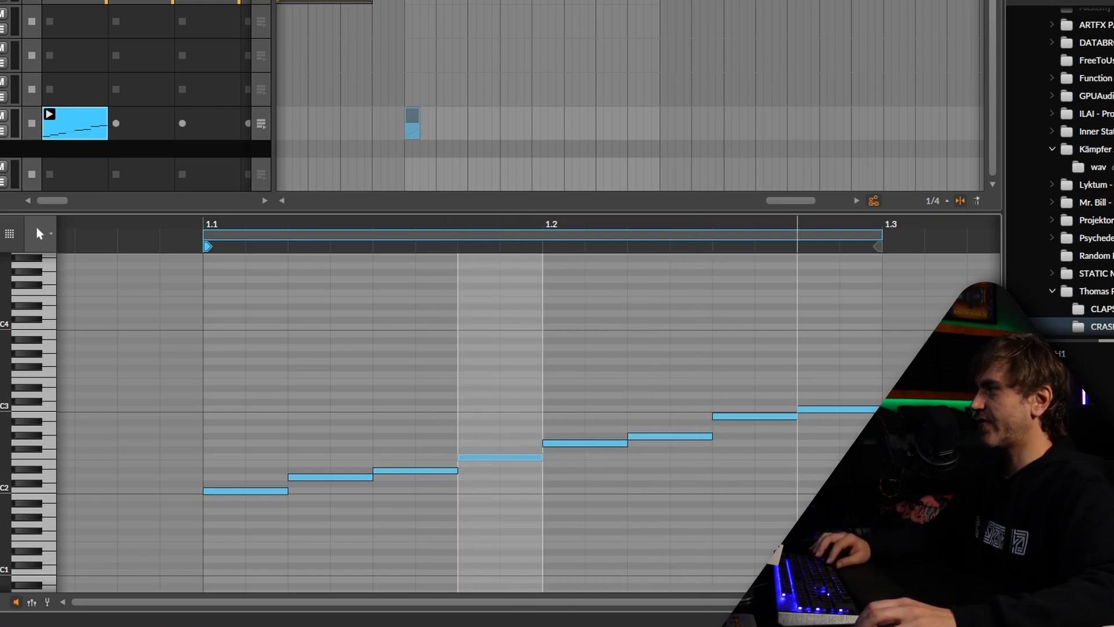
pyautogui.press('space')
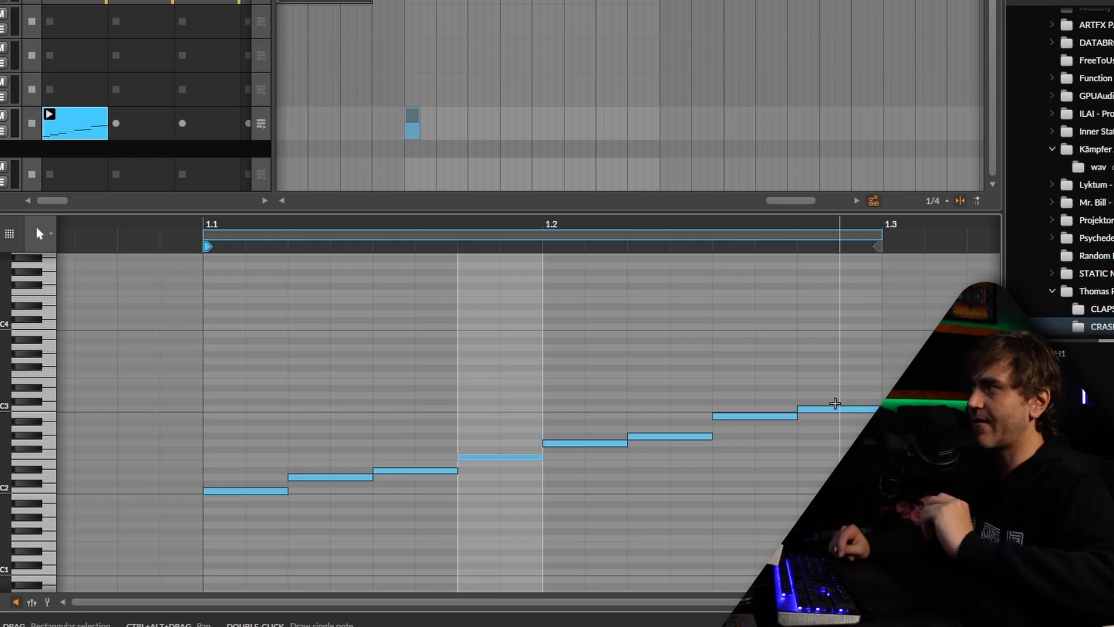
pyautogui.hotkey('alt', 'm')
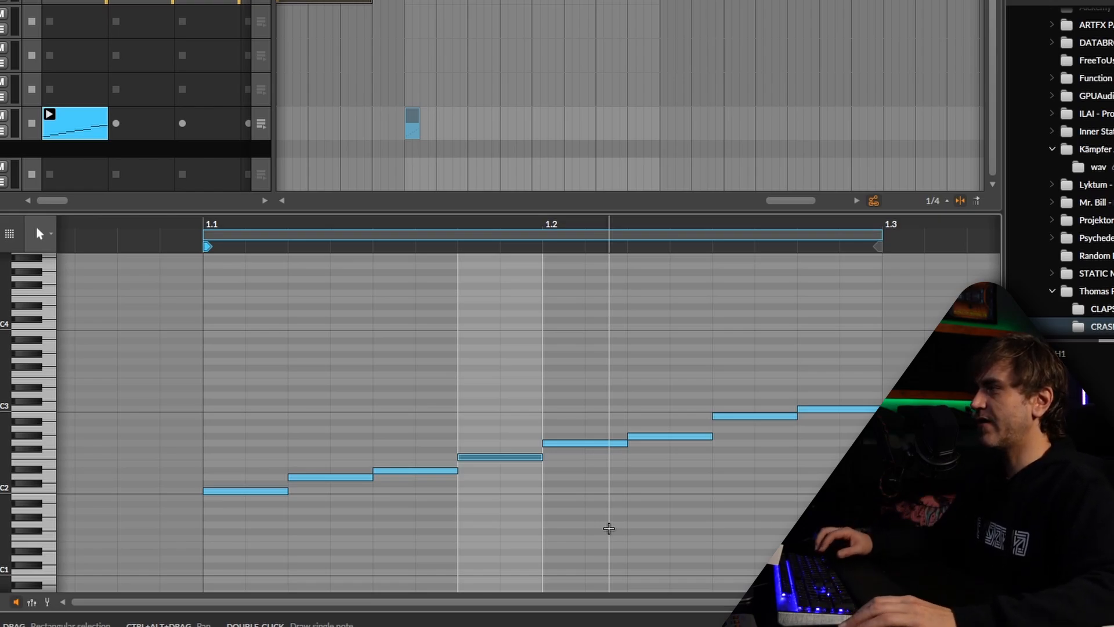
# Delete the fourth note and shift the four notes after it one sixteenth earlier to close the gap
pyautogui.moveTo(226, 388); pyautogui.dragTo(827, 570)
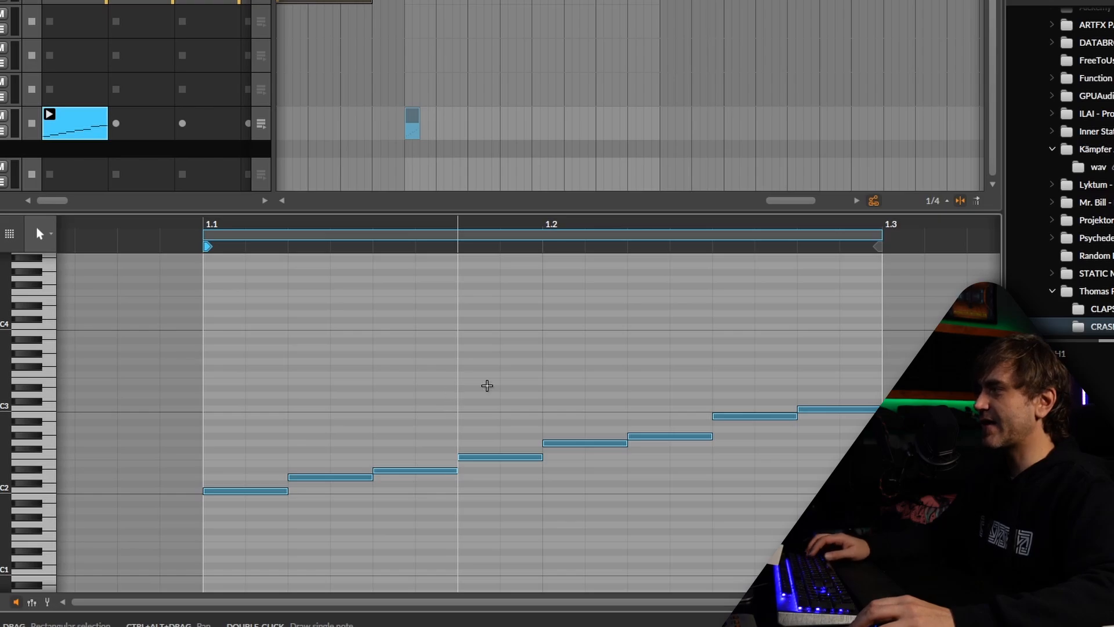
pyautogui.moveTo(486, 386); pyautogui.dragTo(500, 536)
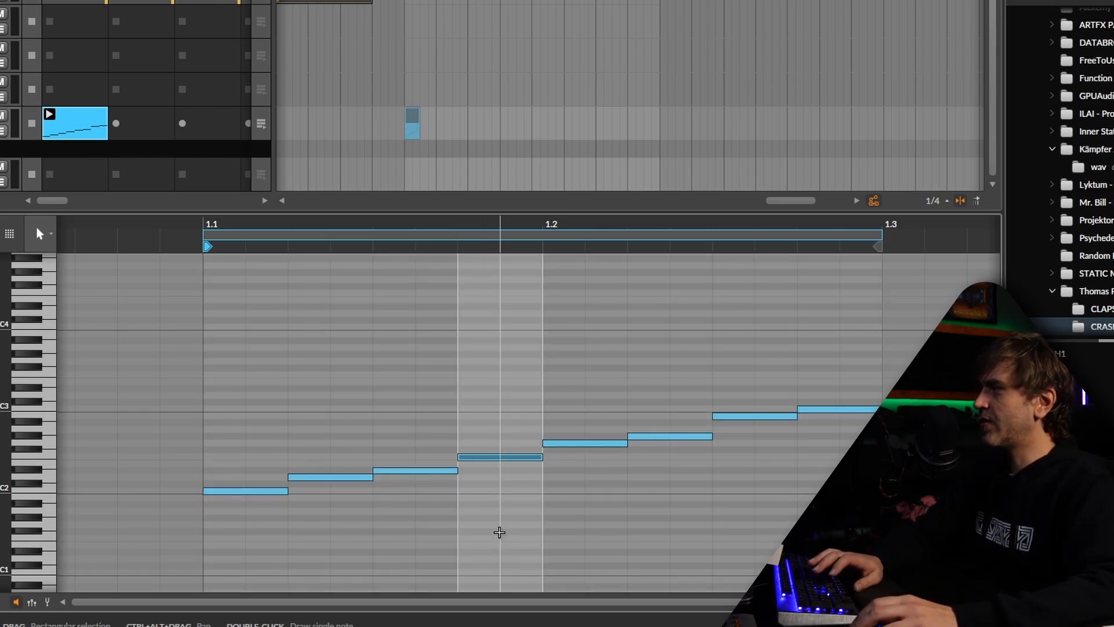
pyautogui.press('Delete')
pyautogui.moveTo(871, 360); pyautogui.dragTo(533, 529)
pyautogui.press('Left')
pyautogui.press('Left')
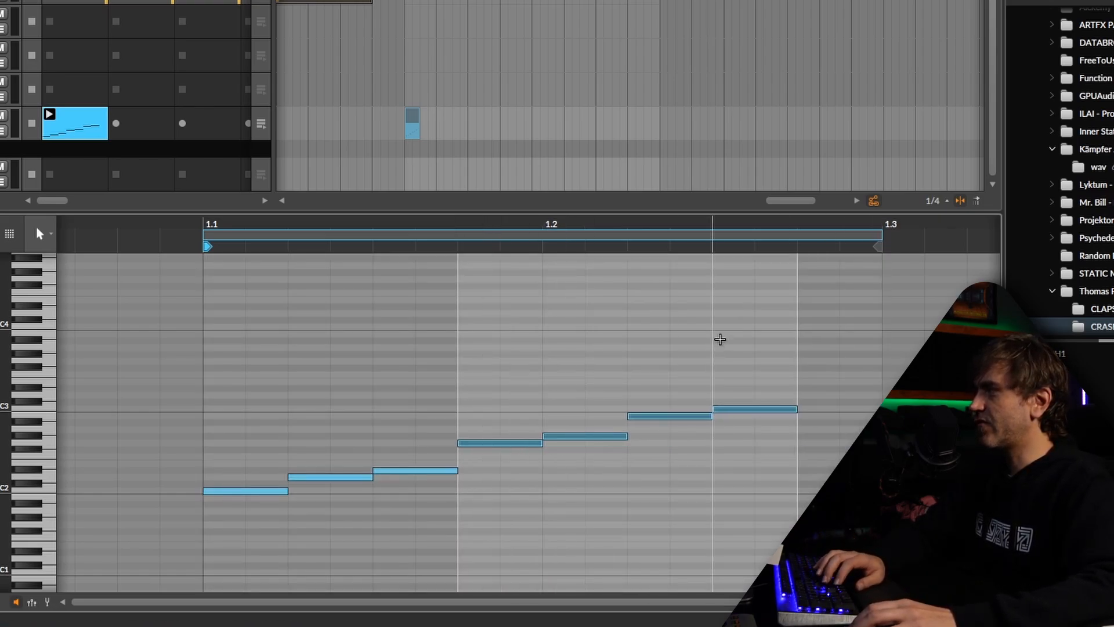
# Delete the last note, shorten the loop to the end of the sixth note, and play the clip back
pyautogui.moveTo(753, 360); pyautogui.dragTo(751, 559)
pyautogui.press('Delete')
pyautogui.moveTo(678, 369); pyautogui.dragTo(224, 551)
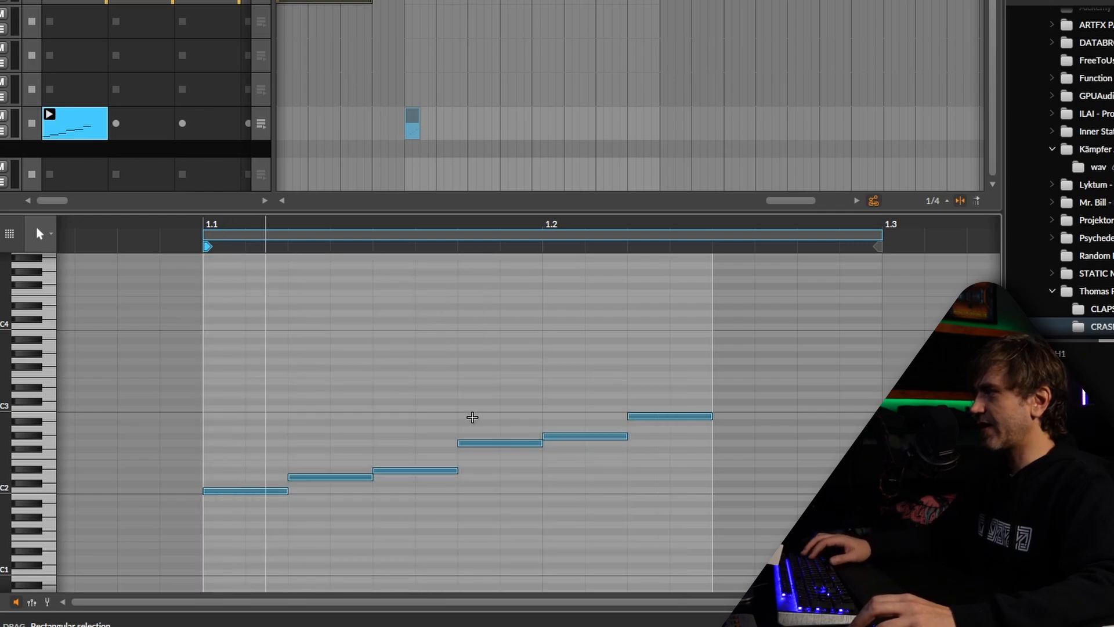
pyautogui.moveTo(878, 247); pyautogui.dragTo(694, 246)
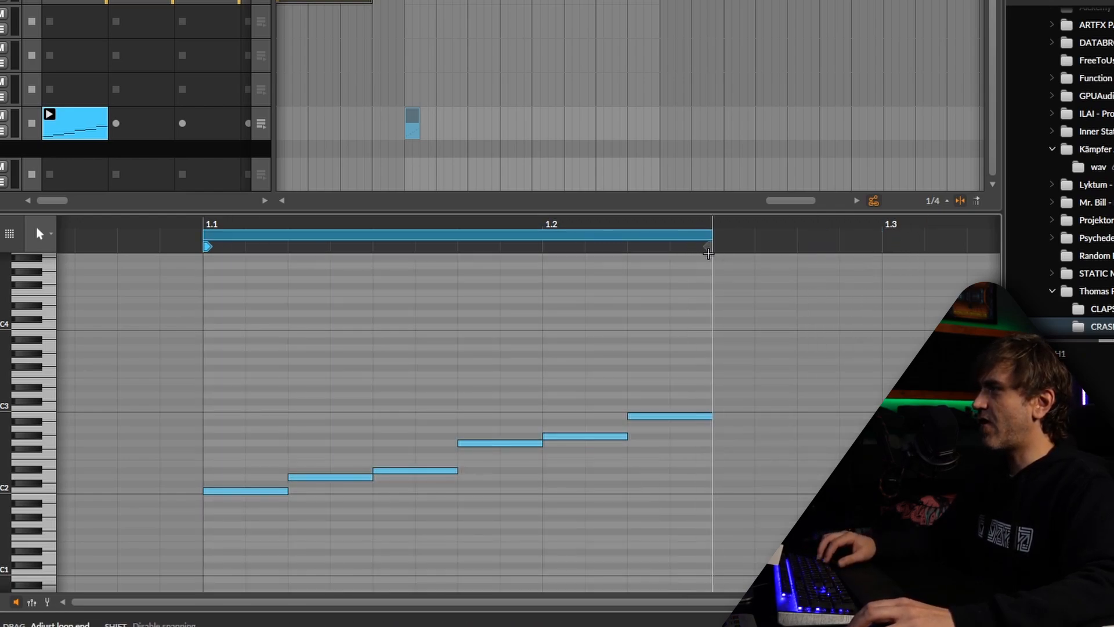
pyautogui.press('space')
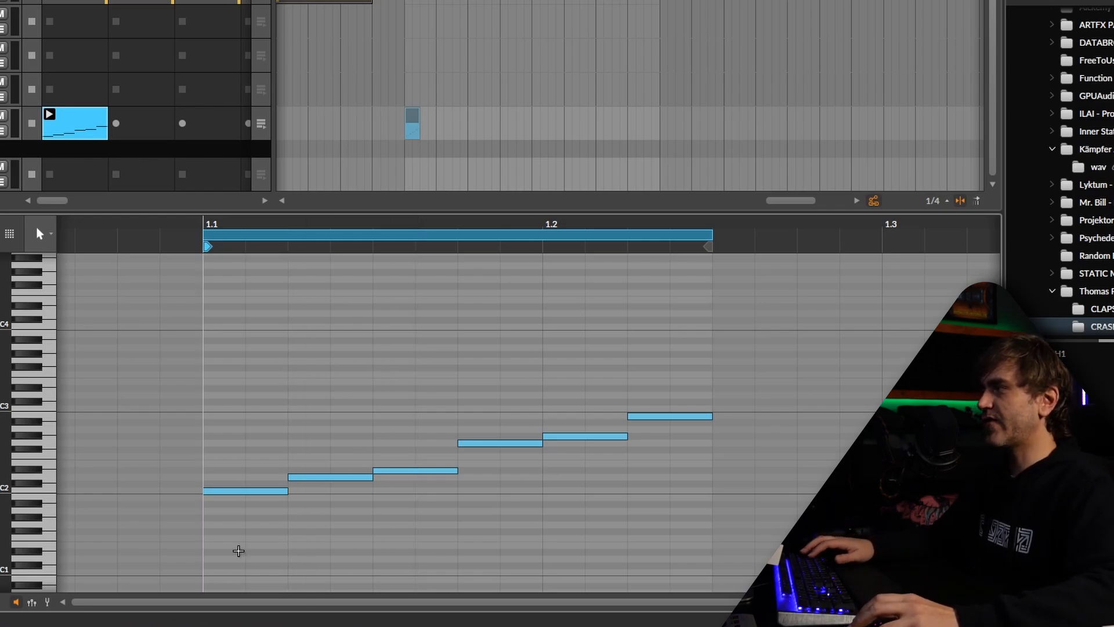
# Mute all six scale notes and add a new note on C1 at the start of the clip
pyautogui.scroll(-2, 292, 476)
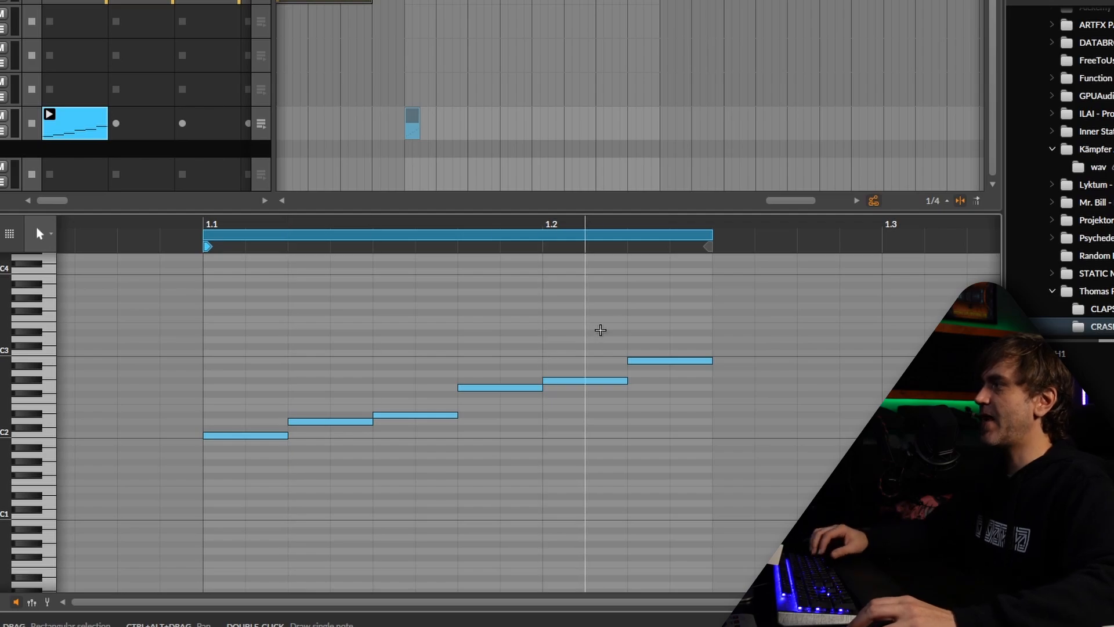
pyautogui.moveTo(700, 335)
pyautogui.mouseDown()
pyautogui.moveTo(224, 511)
pyautogui.moveTo(182, 512)
pyautogui.mouseUp()
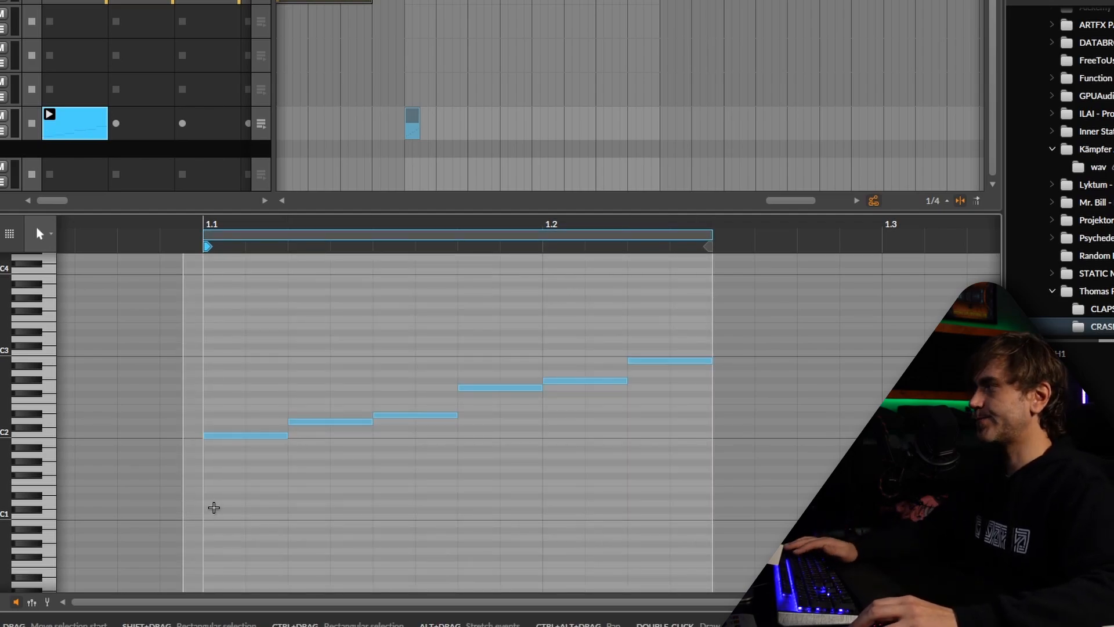
pyautogui.doubleClick(207, 516)
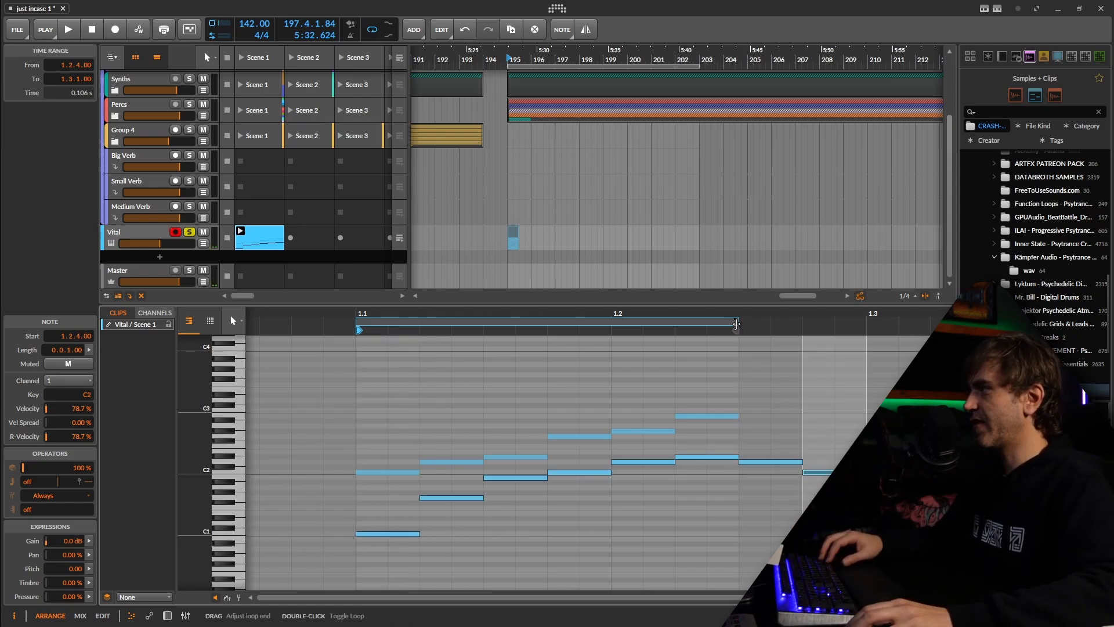
# Extend the loop end to 1.3 so it covers the new eight-note phrase, and play the clip back
pyautogui.moveTo(738, 323); pyautogui.dragTo(863, 334)
pyautogui.press('space')
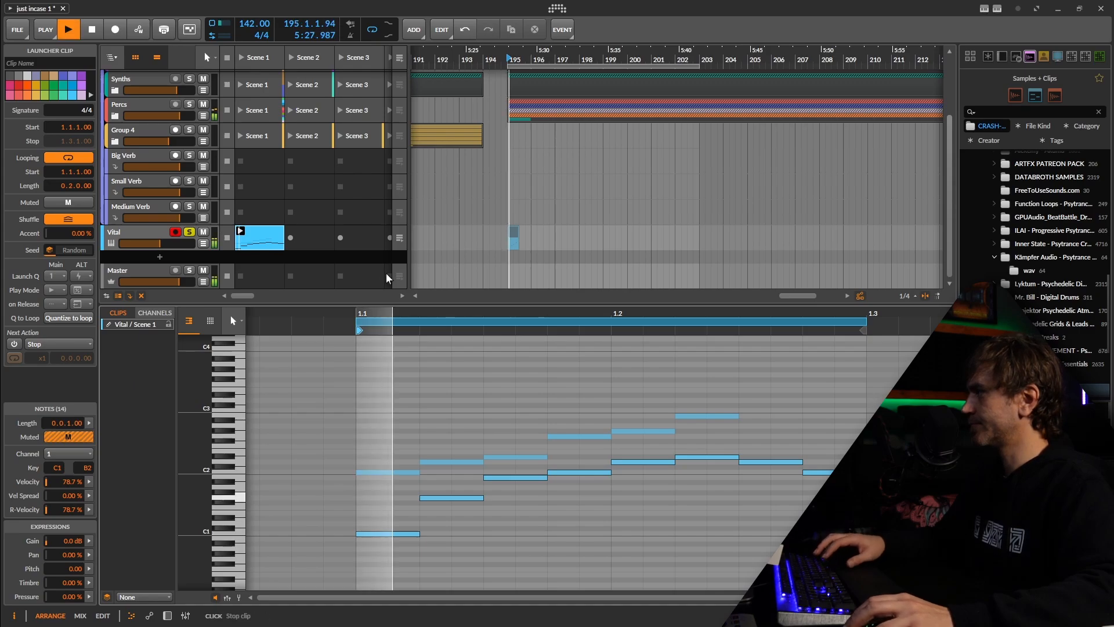
# Remove the muted scale notes from the clip and check the second and fourth notes of the remaining phrase
pyautogui.moveTo(718, 459); pyautogui.dragTo(485, 435)
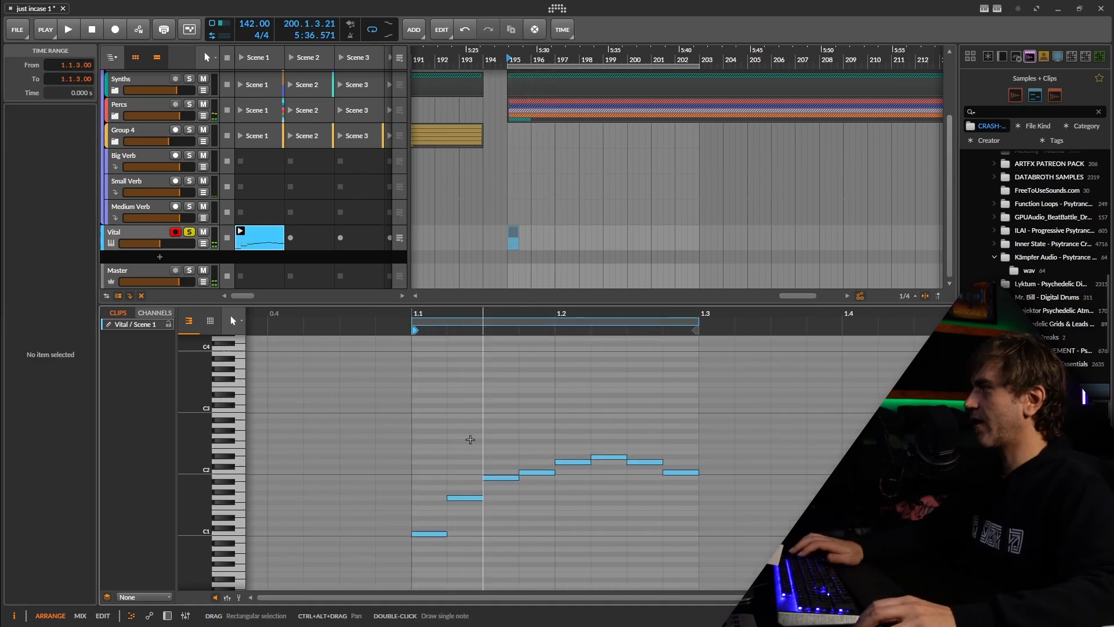
pyautogui.click(469, 497)
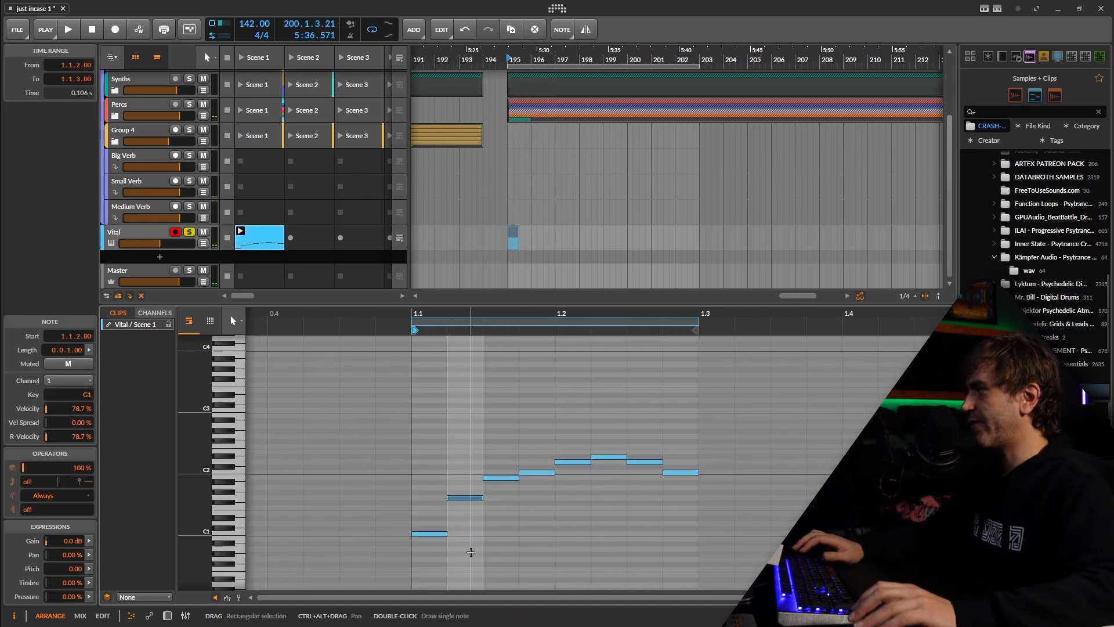
pyautogui.click(549, 512)
pyautogui.moveTo(552, 511); pyautogui.dragTo(515, 489)
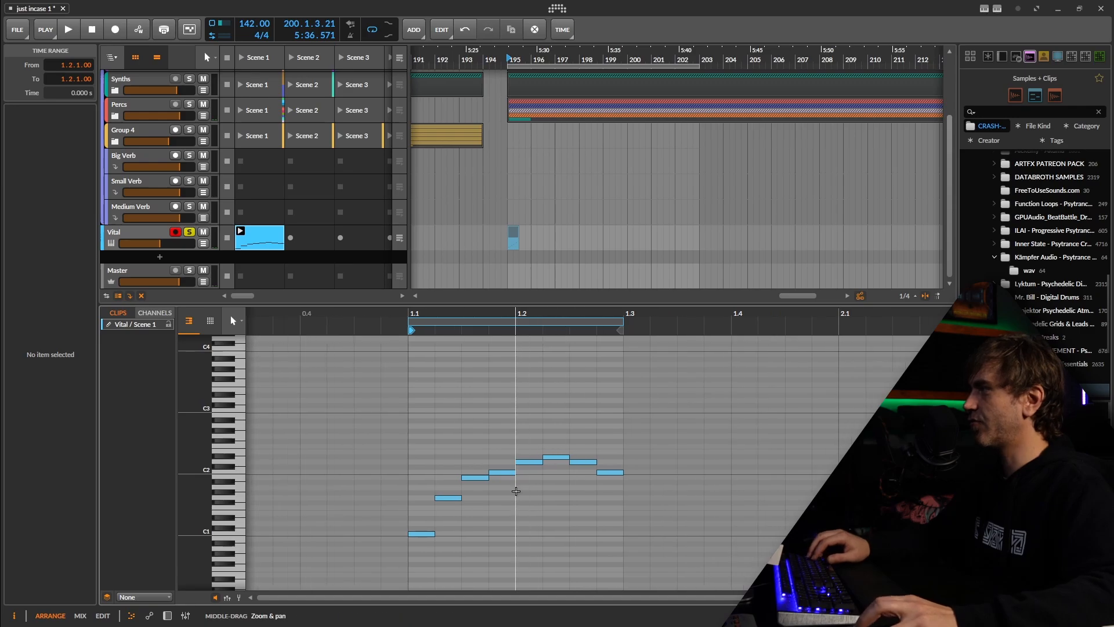
pyautogui.click(499, 454)
pyautogui.click(501, 472)
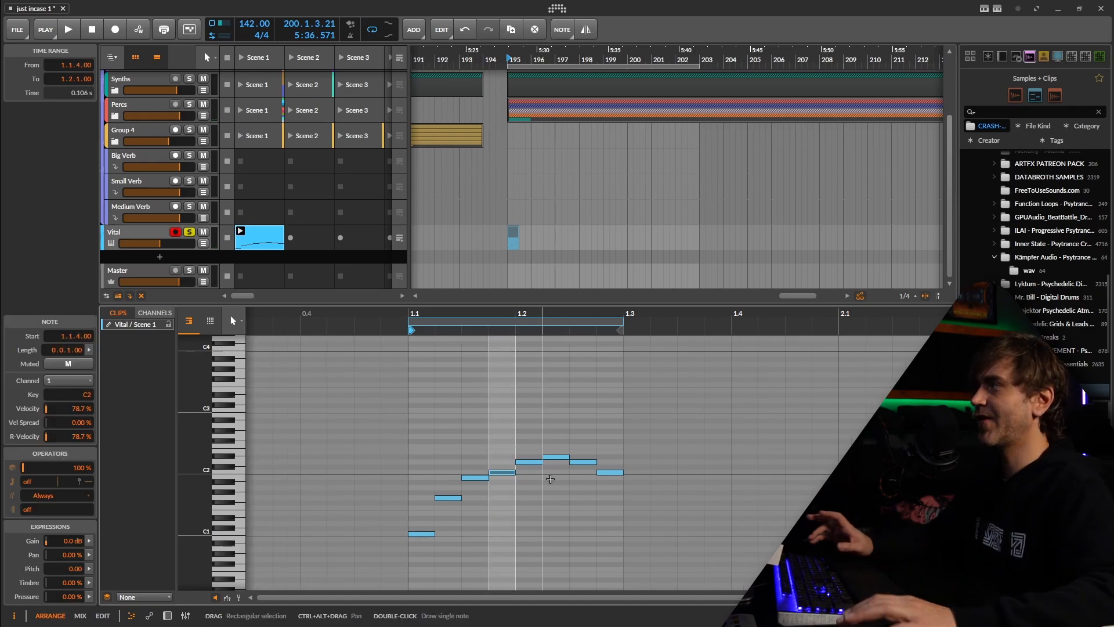
# Duplicate the Vital clip from Scene 1 into the Scene 2 slot and play the copy
pyautogui.moveTo(255, 242); pyautogui.dragTo(303, 243)
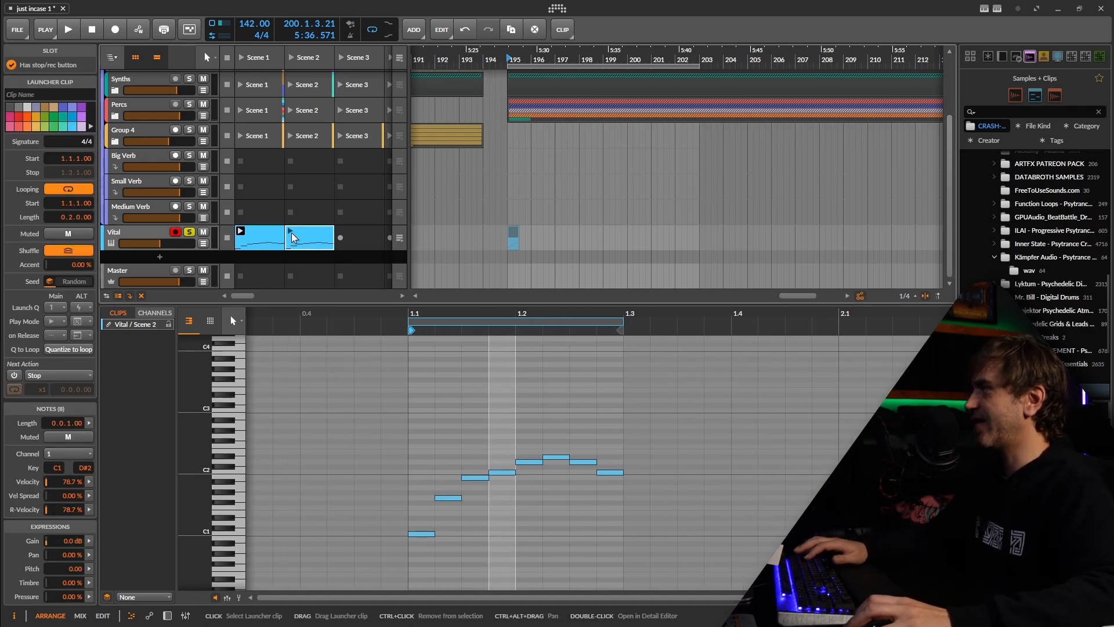
pyautogui.click(291, 232)
pyautogui.press('space')
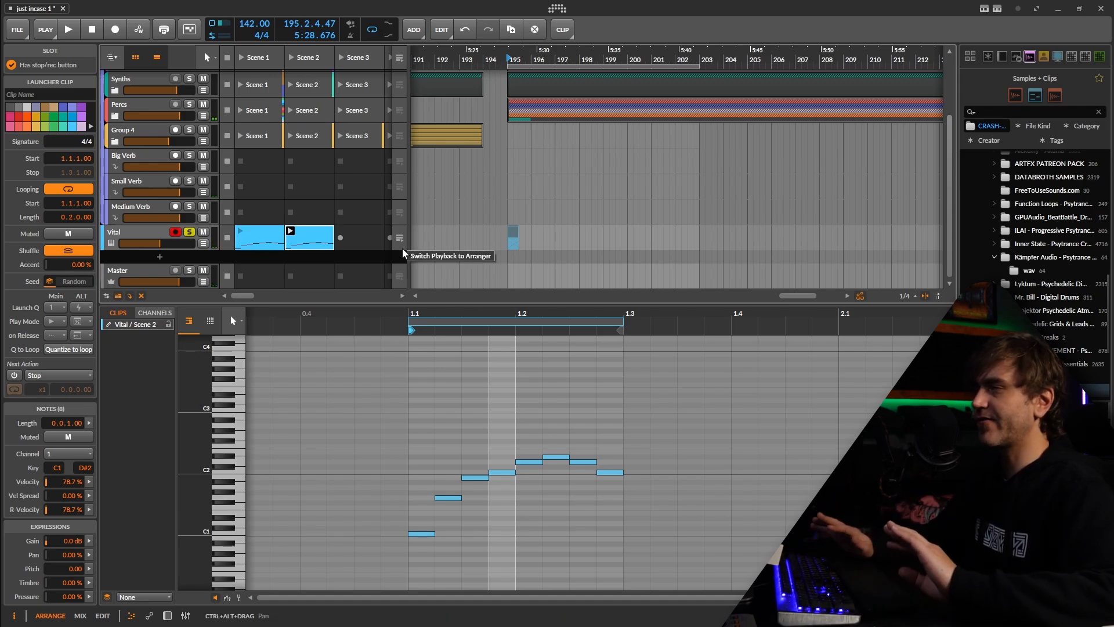
# Raise the fourth and seventh notes of the Scene 2 clip by one octave and play it back
pyautogui.click(499, 473)
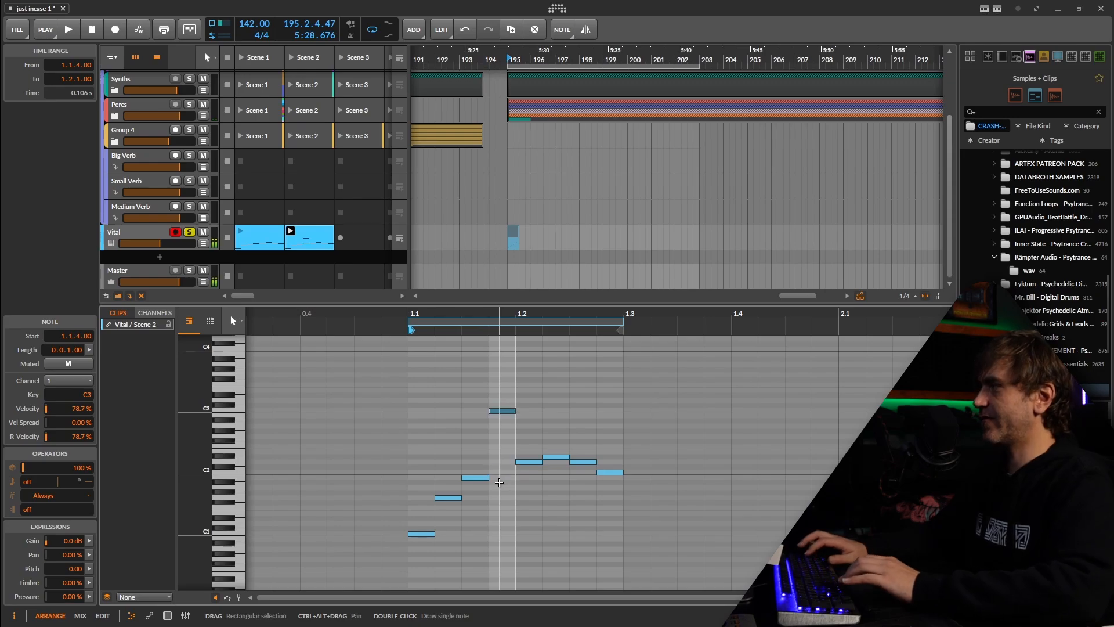
pyautogui.click(570, 462)
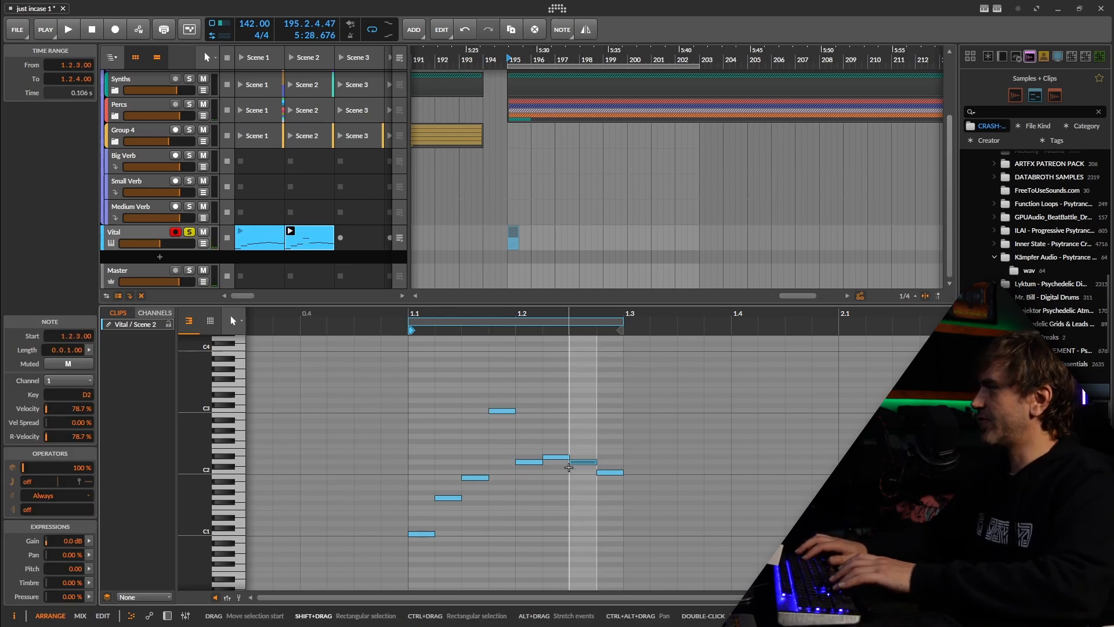
pyautogui.click(537, 525)
pyautogui.press('space')
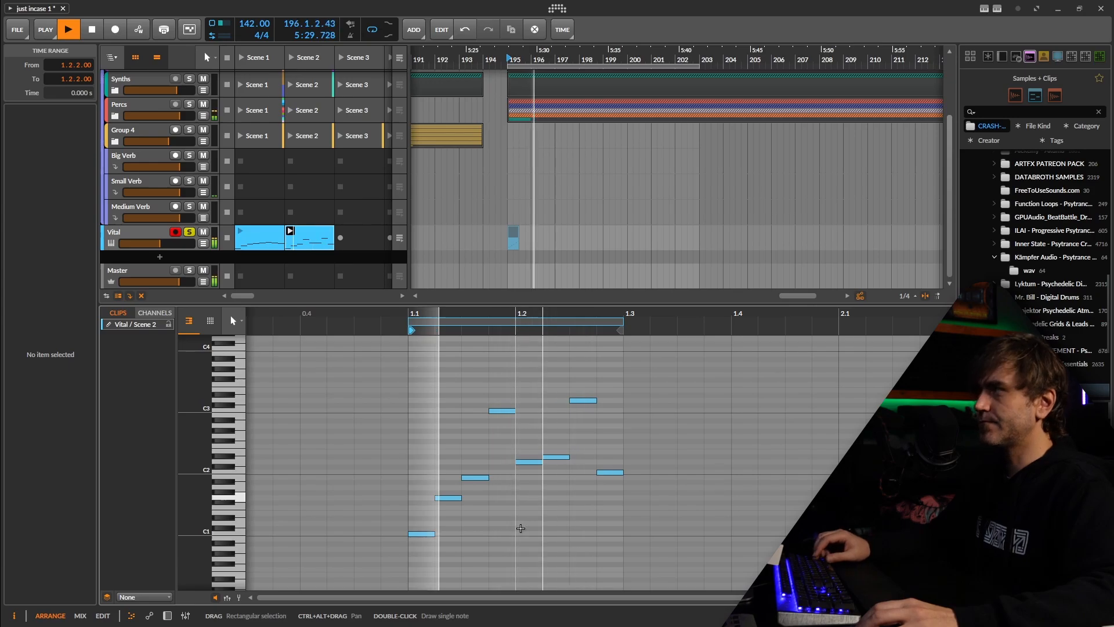
pyautogui.press('space')
# Delete the Vital clip in Scene 2 and reopen the Scene 1 clip
pyautogui.click(315, 233)
pyautogui.press('Delete')
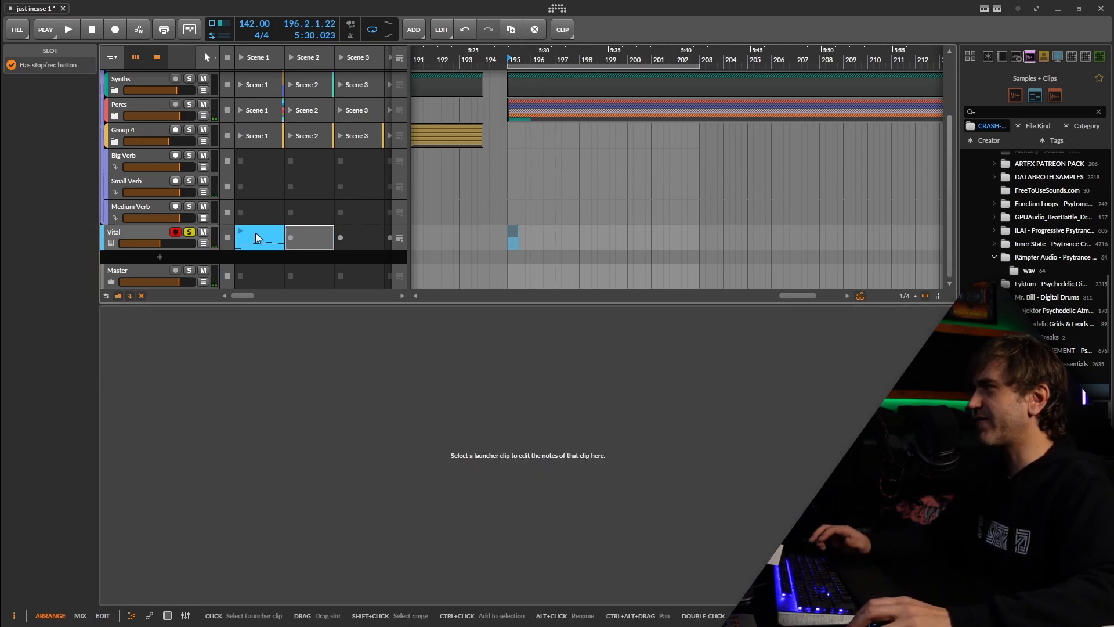
pyautogui.click(255, 232)
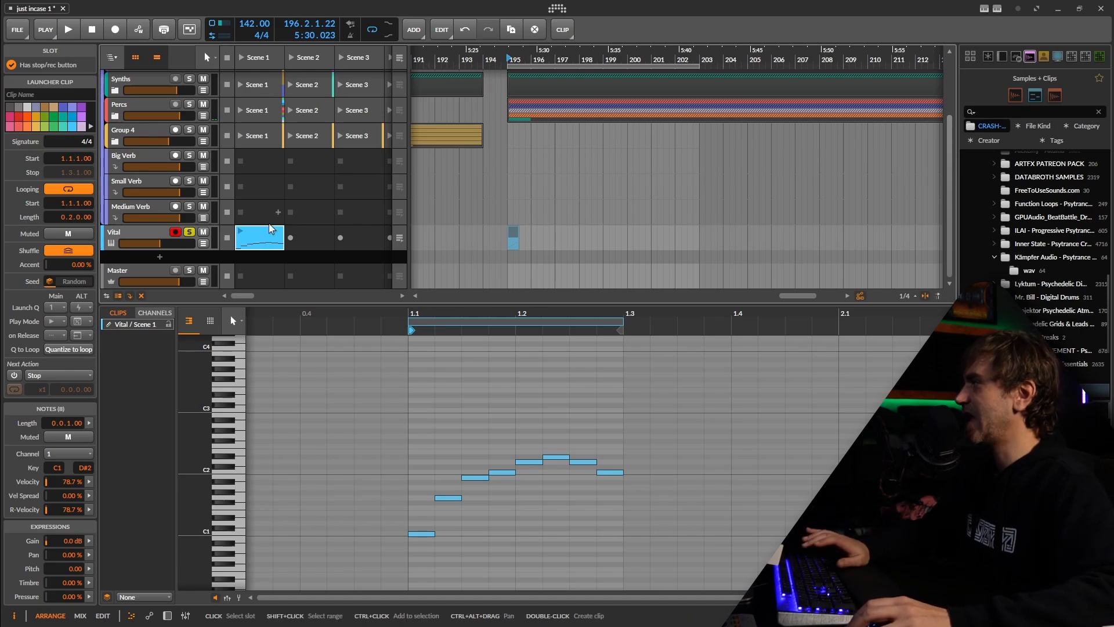
pyautogui.click(680, 476)
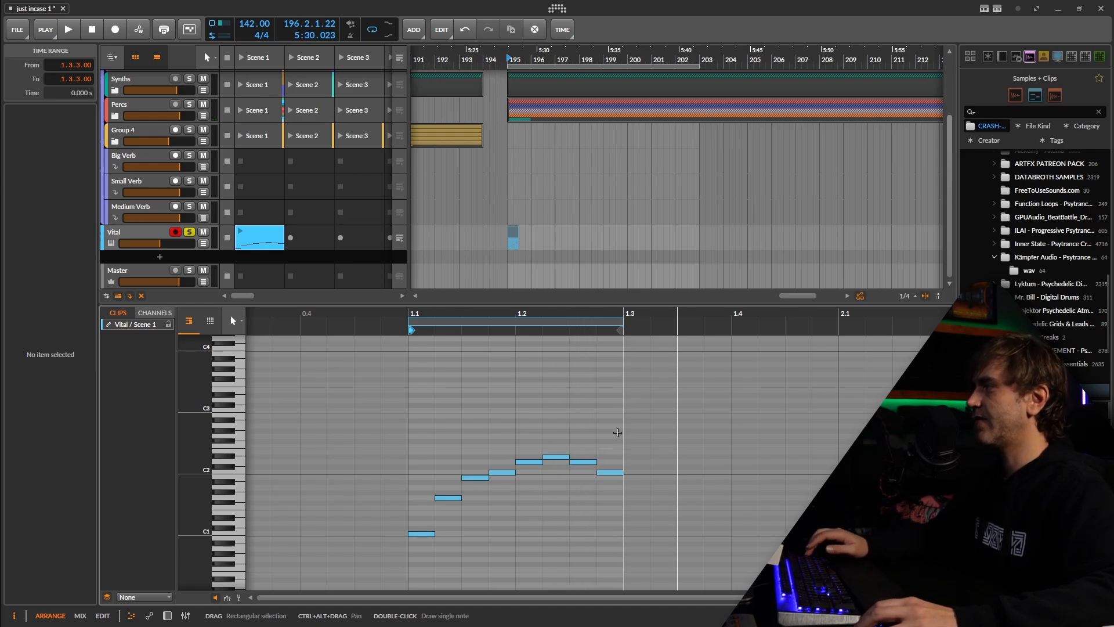
pyautogui.scroll(-2, 624, 411)
pyautogui.moveTo(633, 415); pyautogui.dragTo(597, 392)
pyautogui.click(493, 322)
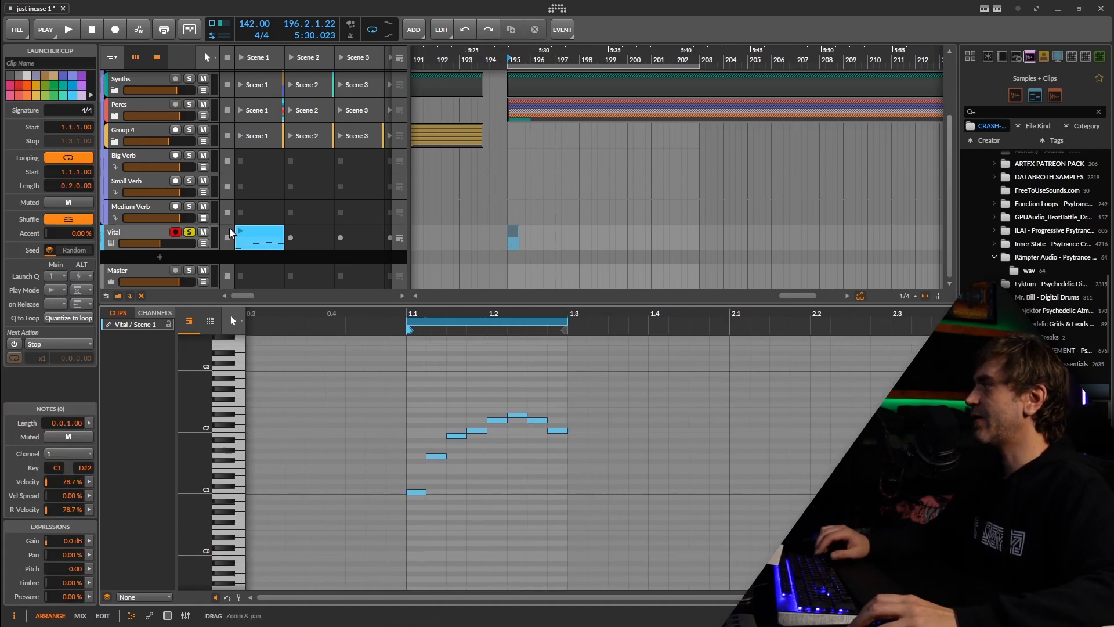
# Delete the existing Vital clip at bar 195 in the arrangement
pyautogui.click(260, 243)
pyautogui.click(515, 232)
pyautogui.press('Delete')
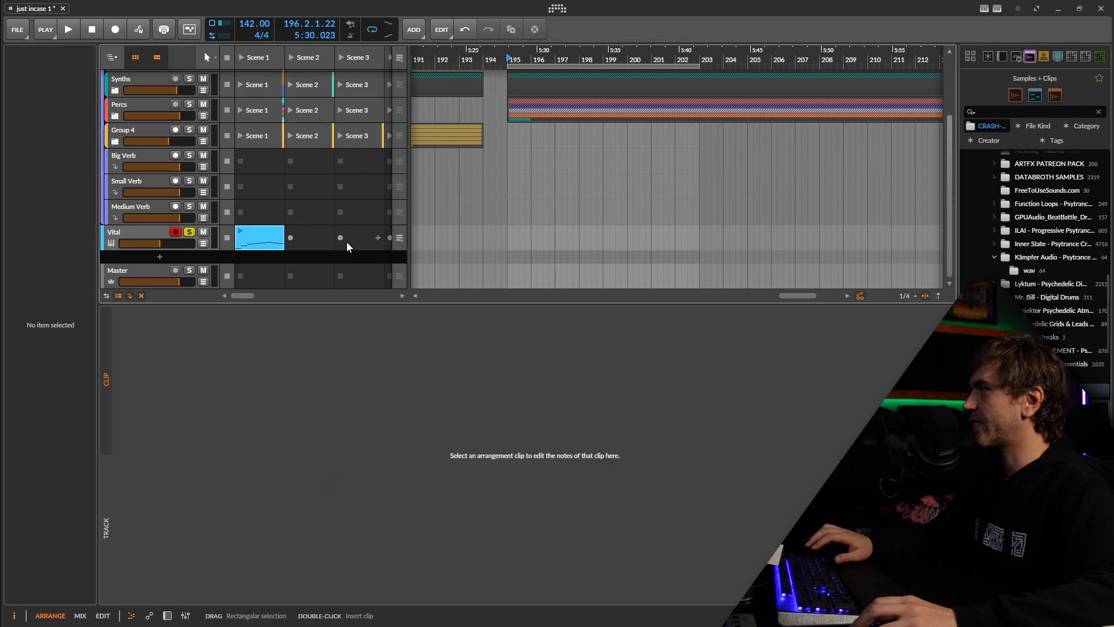
# Copy the Vital clip into Scene 2 in light purple and place the pattern as a two-bar arrangement clip at bar 195
pyautogui.click(262, 244)
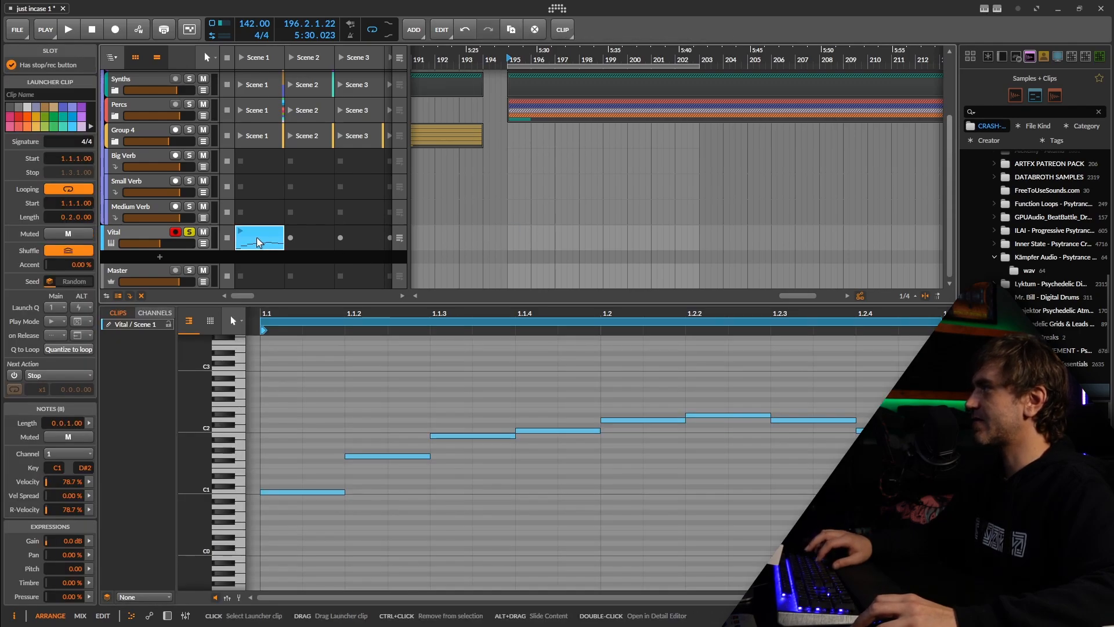
pyautogui.moveTo(260, 243); pyautogui.dragTo(596, 248)
pyautogui.click(311, 240)
pyautogui.press('c')
pyautogui.scroll(4, 522, 240)
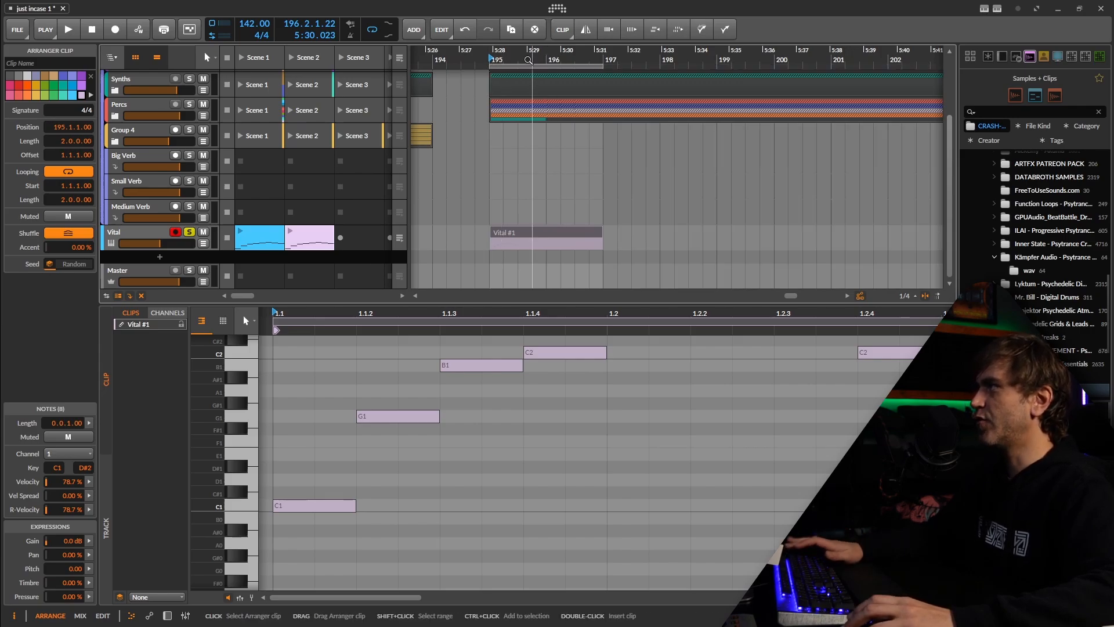
pyautogui.click(559, 242)
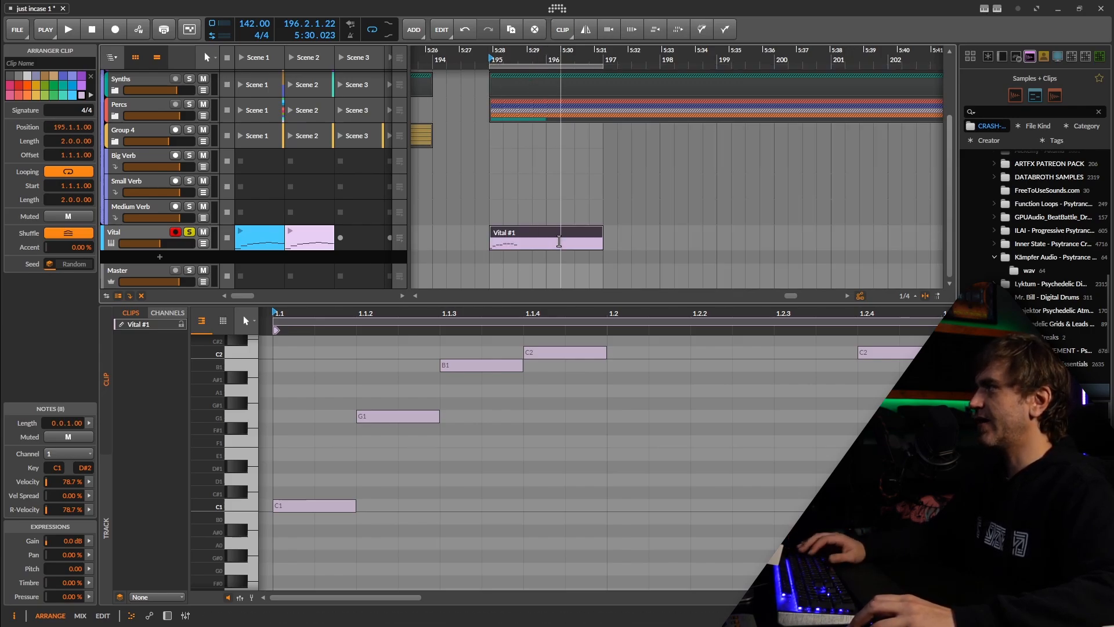
# Mute all eight notes of the Vital clip at bar 195 in the note editor
pyautogui.scroll(-5, 586, 446)
pyautogui.scroll(3, 615, 442)
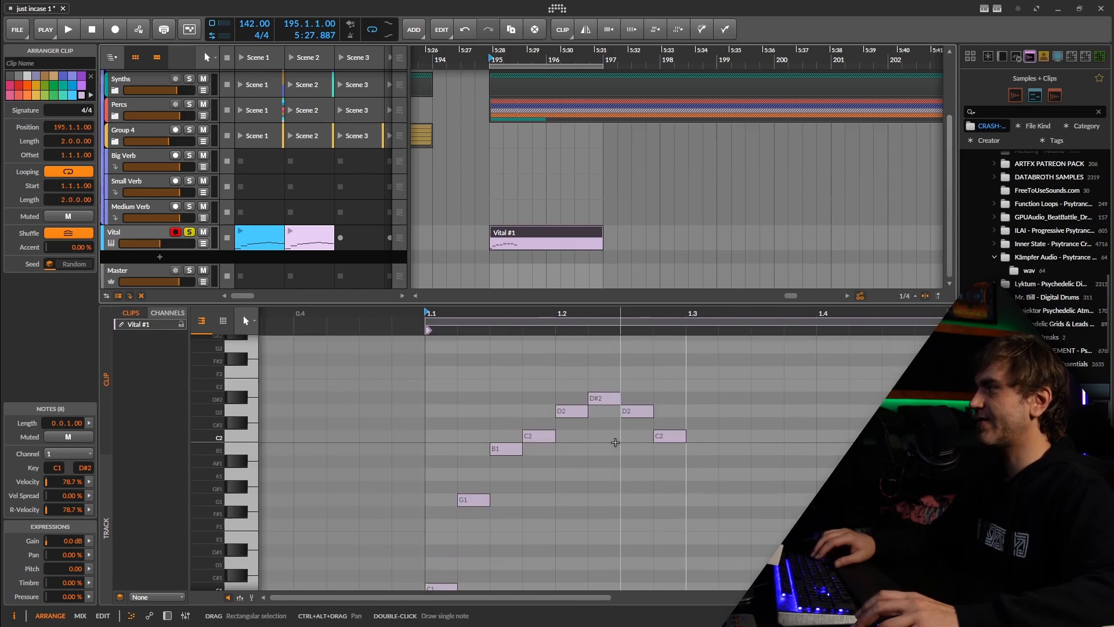
pyautogui.scroll(-4, 707, 434)
pyautogui.scroll(1, 717, 398)
pyautogui.moveTo(777, 357); pyautogui.dragTo(505, 561)
pyautogui.hotkey('shift', 'm')
pyautogui.press('space')
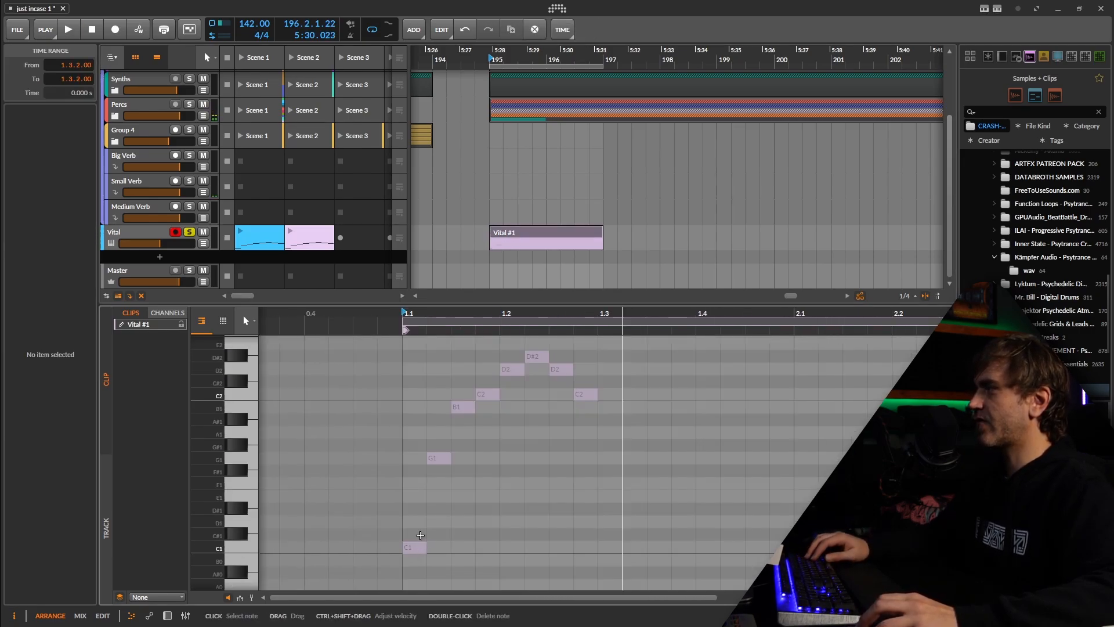
# Unsolo the Vital track and unmute the clip's first C1 note
pyautogui.moveTo(419, 520); pyautogui.dragTo(409, 586)
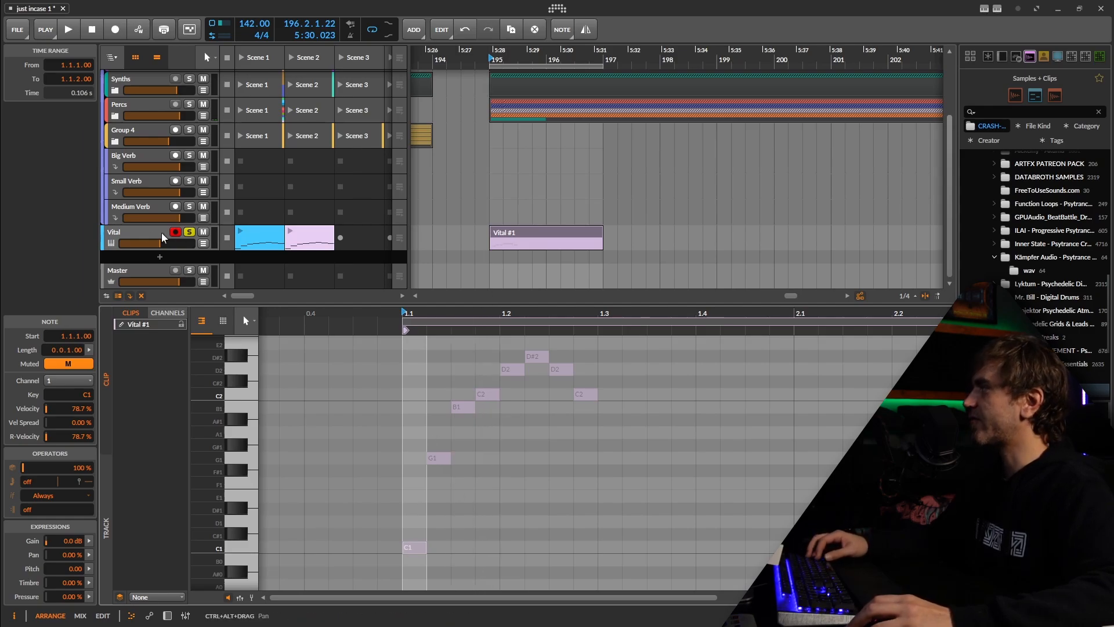
pyautogui.click(189, 232)
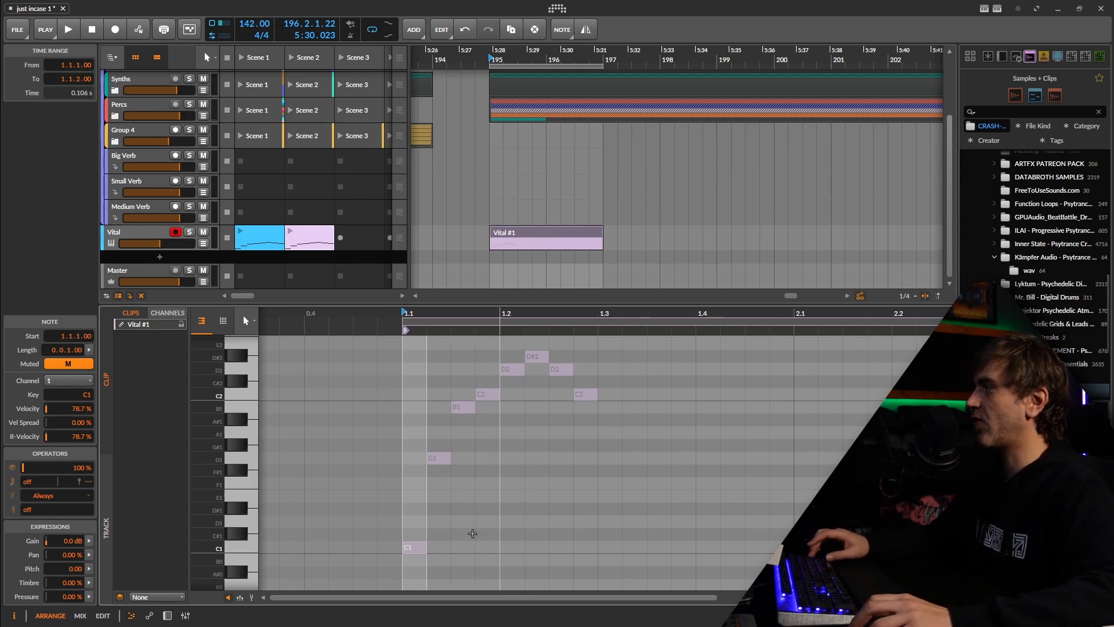
pyautogui.hotkey('alt', 'm')
# Build a sparse two-bar phrase from short C1, G1, G#1, B1, C2, D2 and D#2 notes, including a D2 at 2.2.4
pyautogui.press('space')
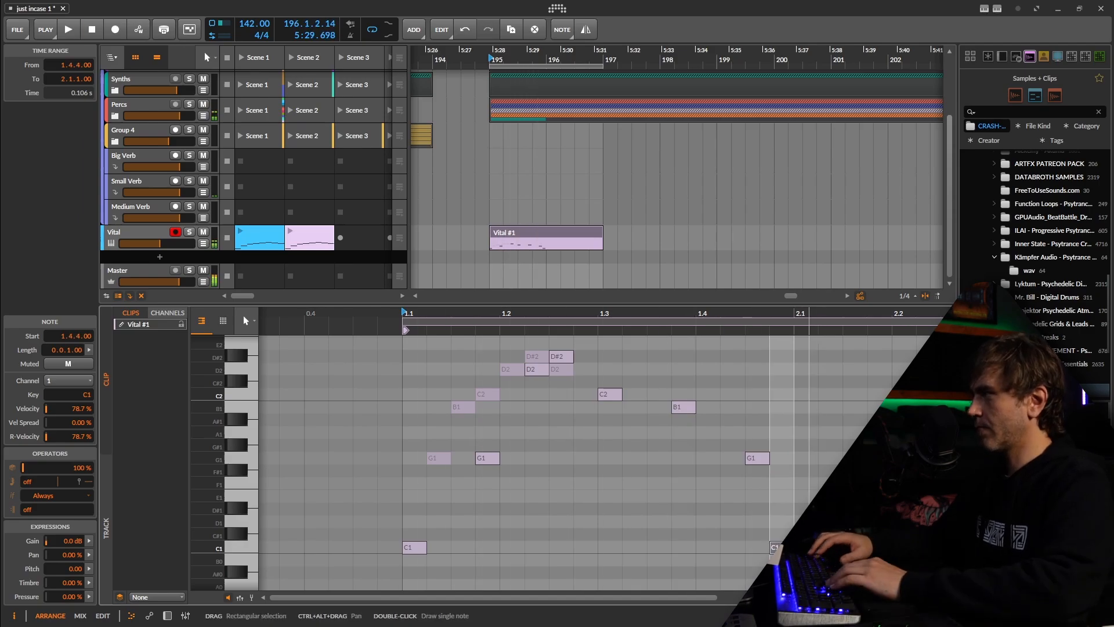
pyautogui.press('space')
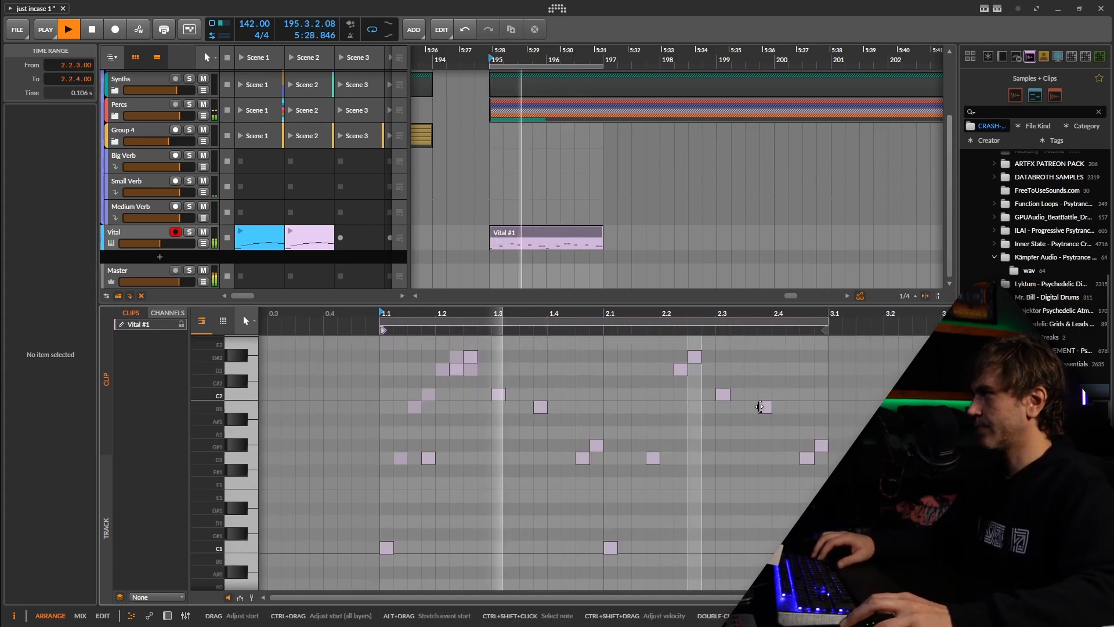
pyautogui.scroll(2, 711, 430)
pyautogui.doubleClick(681, 439)
pyautogui.scroll(-1, 699, 410)
pyautogui.doubleClick(709, 410)
pyautogui.scroll(-1, 754, 418)
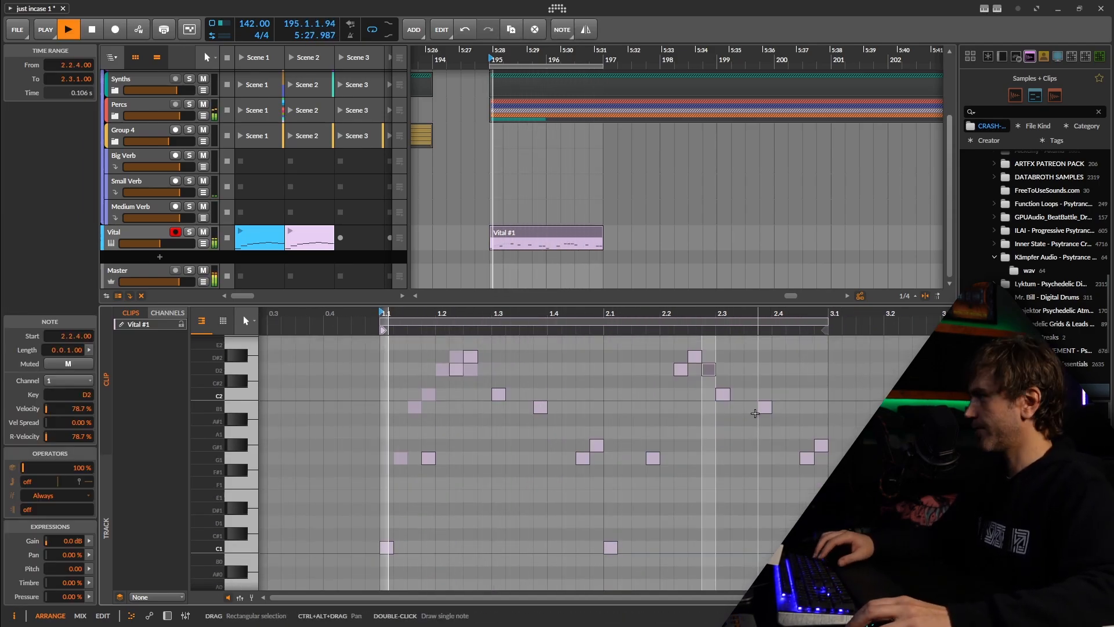
# Rework the phrase's ending with G#1 at 2.4.1, G1 at 2.4.2, D#1 at 2.4.3 and D1 at 2.4.4
pyautogui.moveTo(821, 446); pyautogui.dragTo(779, 446)
pyautogui.moveTo(808, 458); pyautogui.dragTo(793, 459)
pyautogui.doubleClick(807, 509)
pyautogui.doubleClick(821, 521)
pyautogui.hscroll(1, 680, 425)
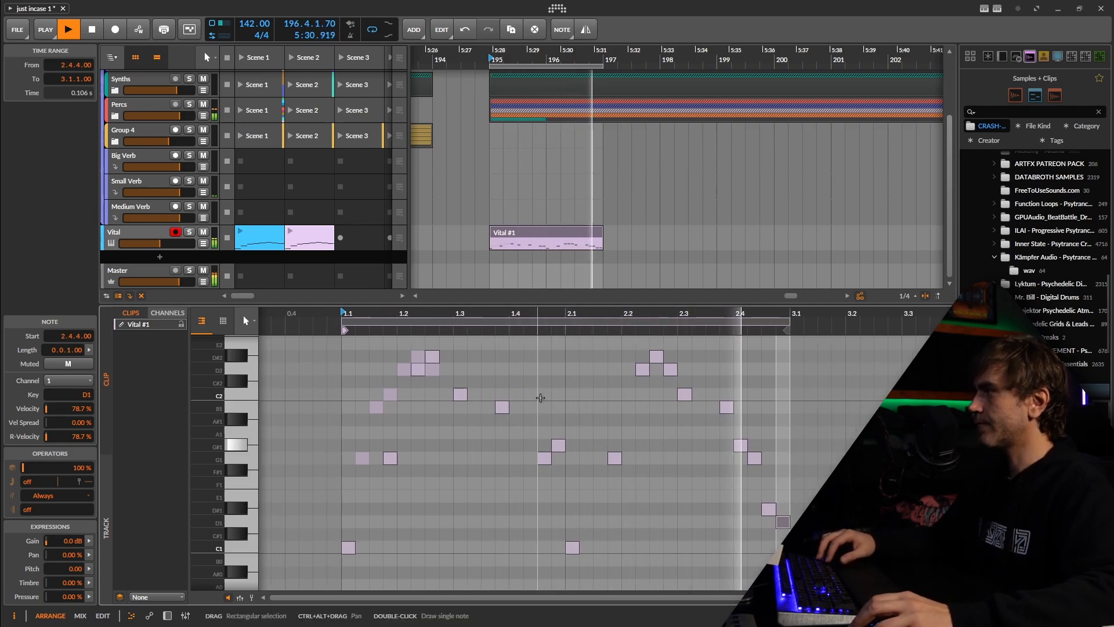
pyautogui.press('space')
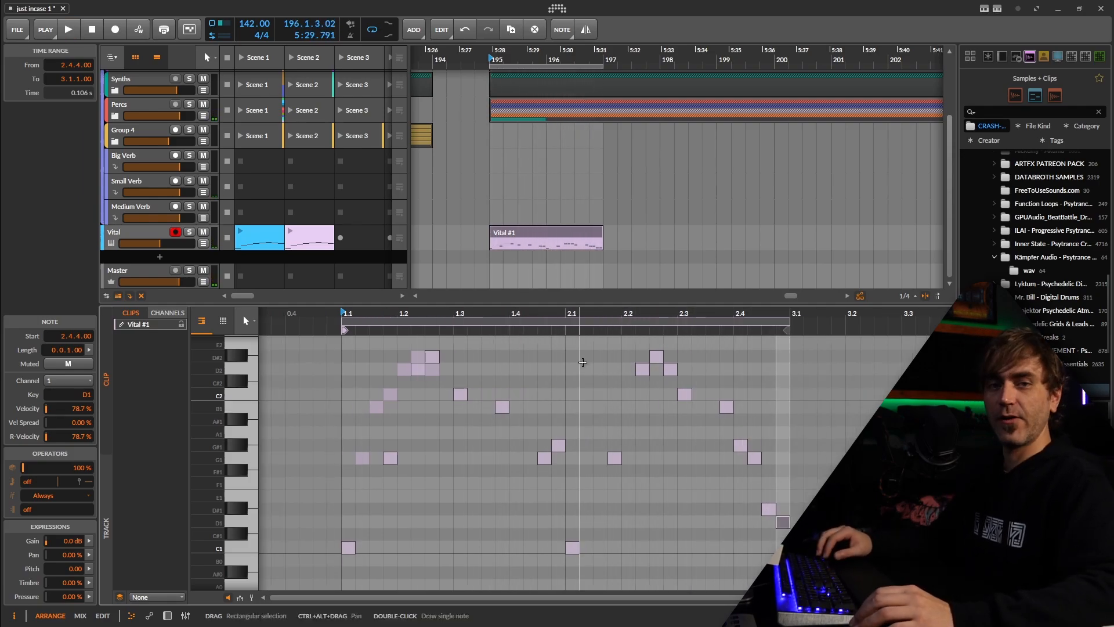
# Replace the Vital clip in Scene 2 with the two-bar arrangement phrase and delete the arrangement clip
pyautogui.click(308, 235)
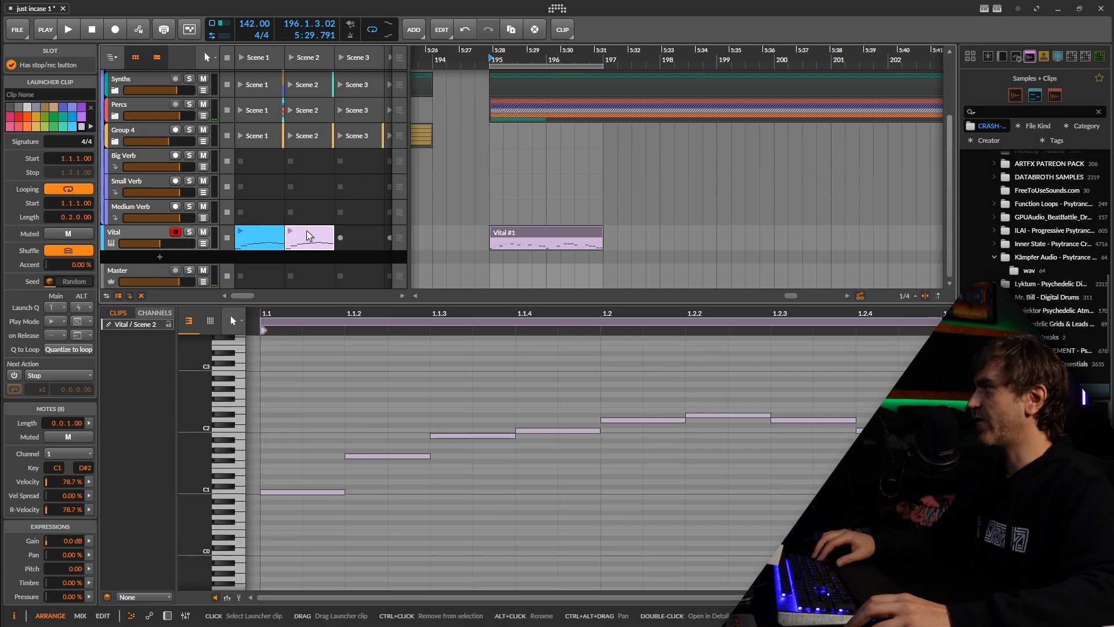
pyautogui.moveTo(526, 239); pyautogui.dragTo(317, 230)
pyautogui.click(539, 236)
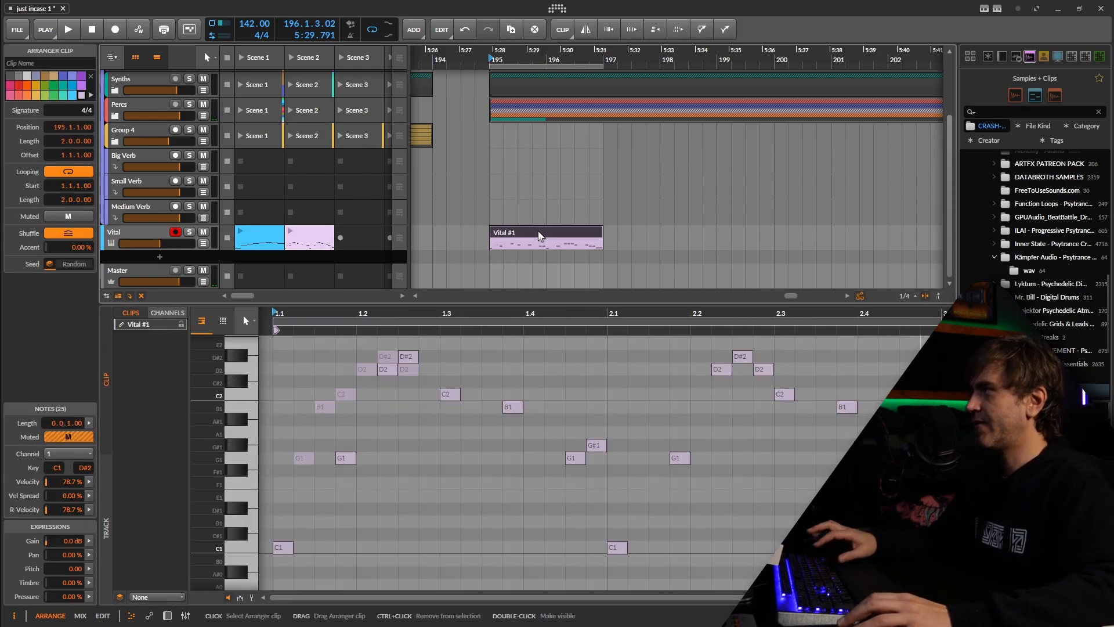
pyautogui.press('Delete')
# Create a one-bar Vital clip at bar 195 with short C2 notes at 1.1.2, 1.2.1, 1.2.2, 1.2.4, 1.3.3 and 1.4.2
pyautogui.doubleClick(505, 238)
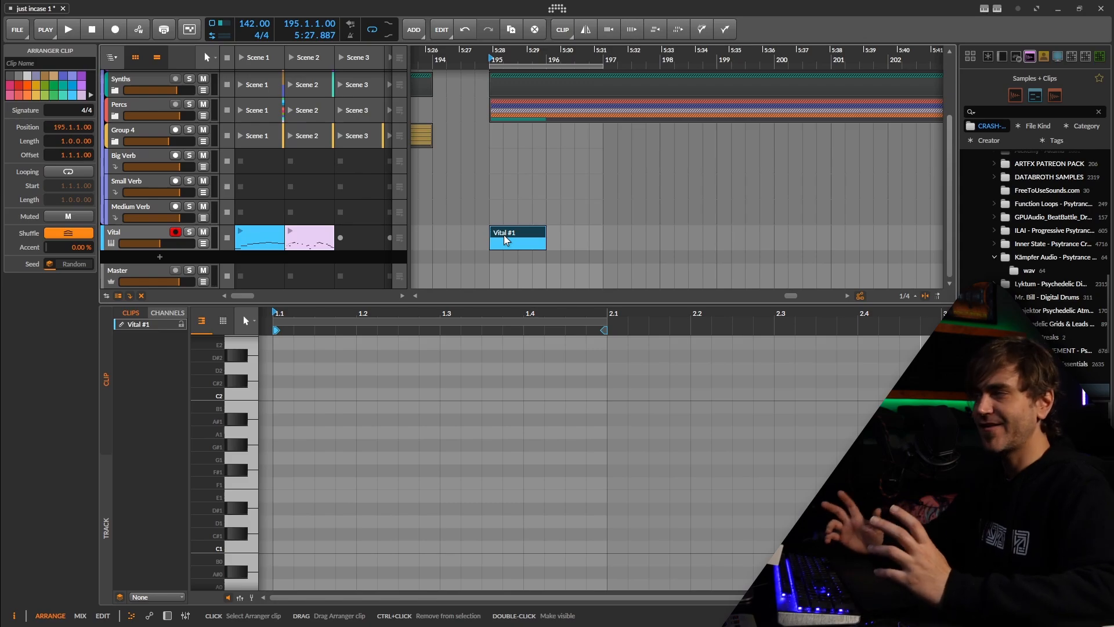
pyautogui.moveTo(288, 394); pyautogui.dragTo(407, 423)
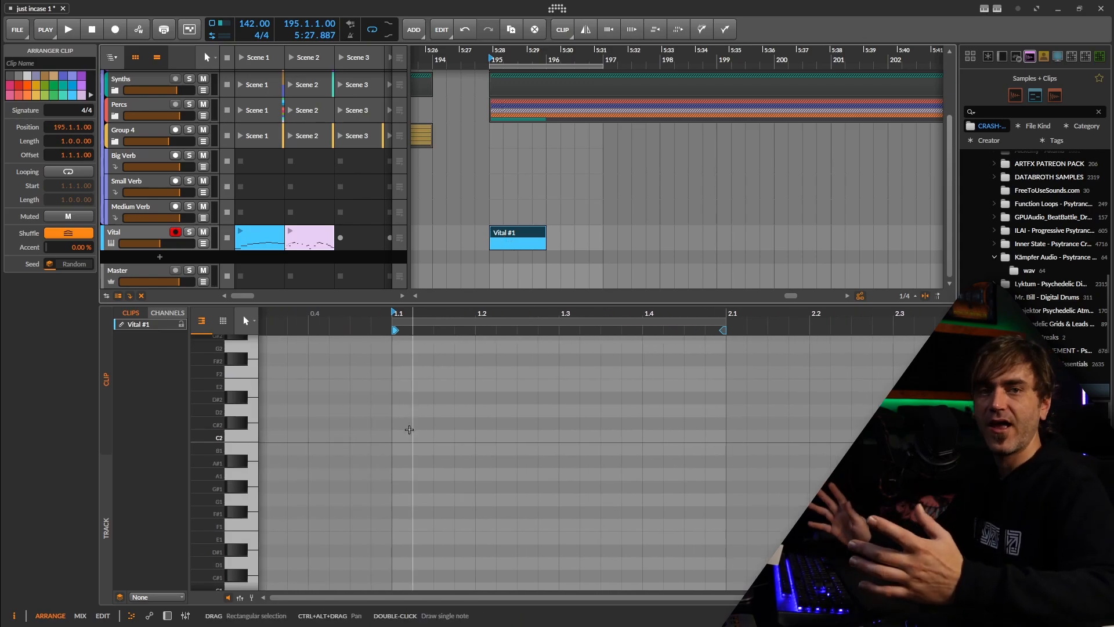
pyautogui.scroll(3, 408, 422)
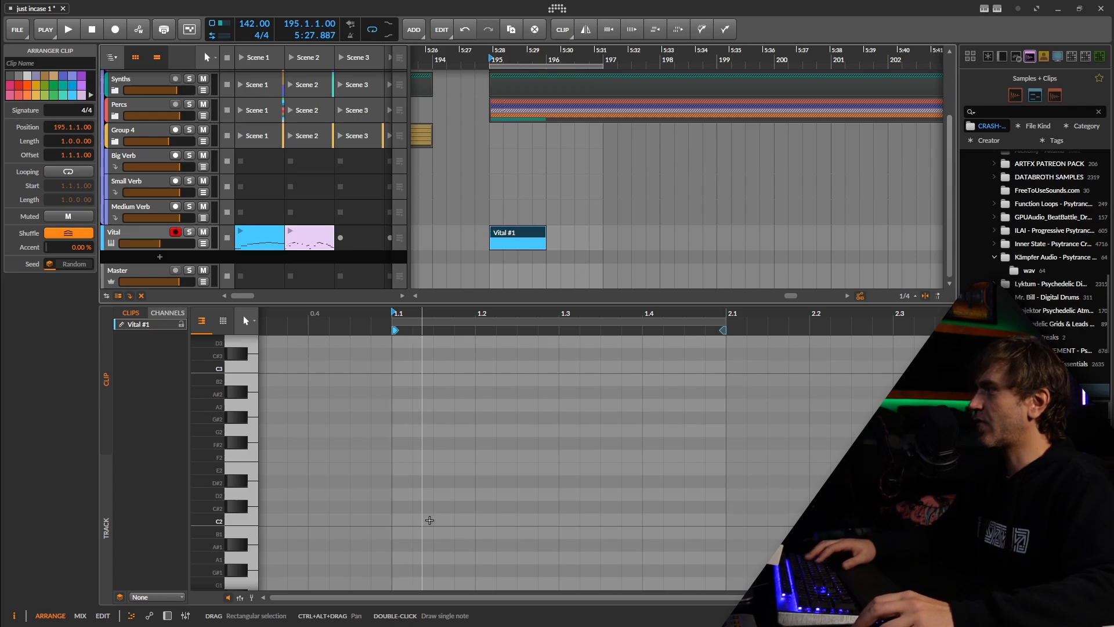
pyautogui.click(243, 520)
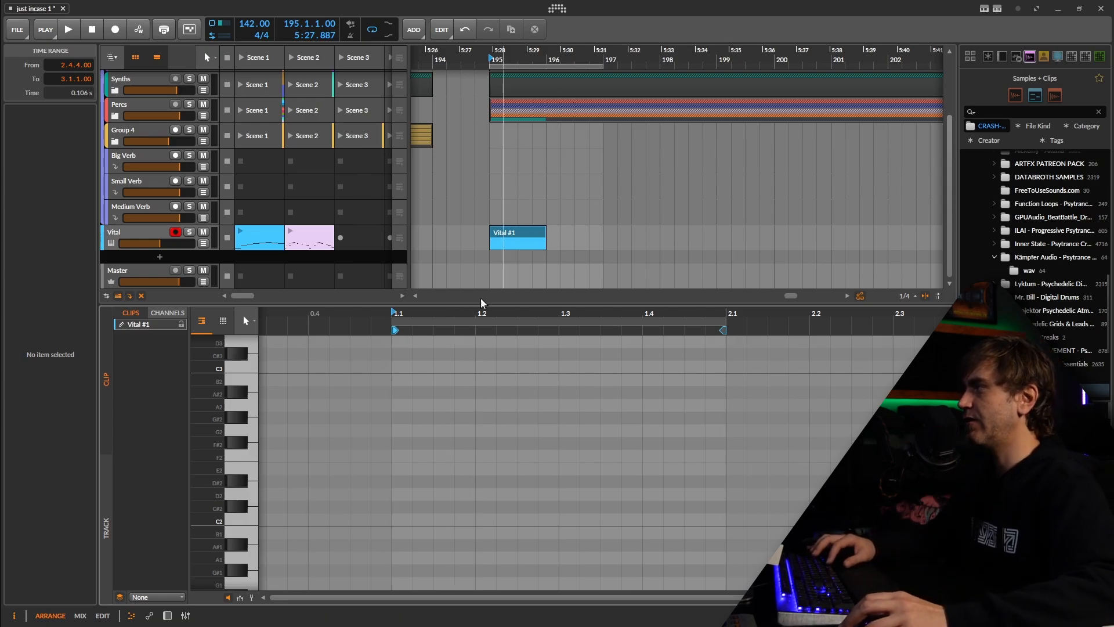
pyautogui.press('space')
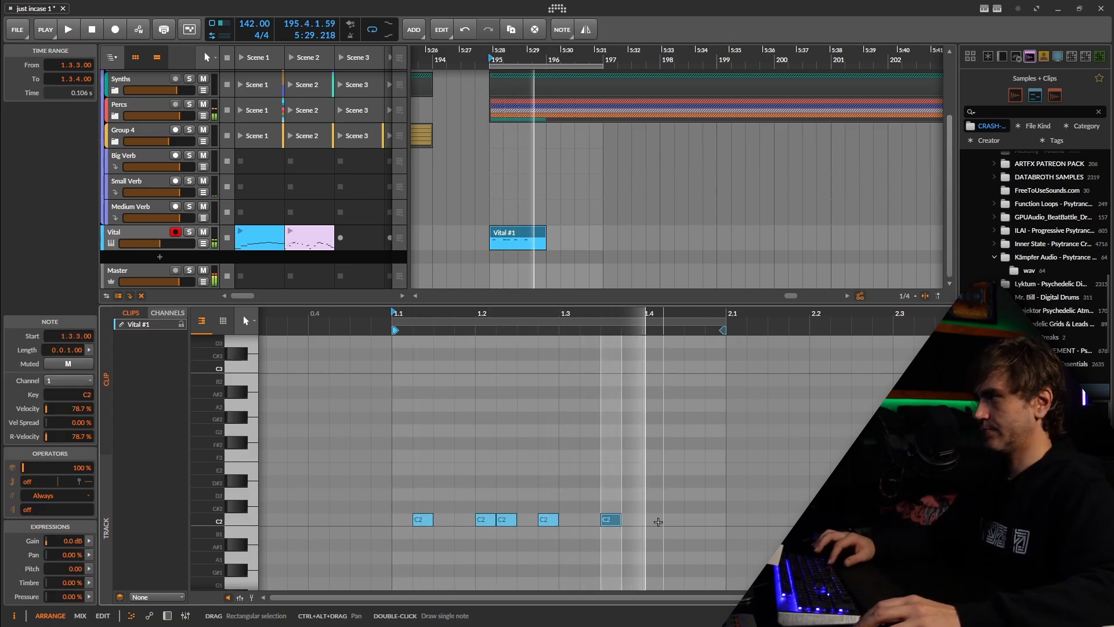
pyautogui.press('space')
pyautogui.press('space')
pyautogui.doubleClick(666, 518)
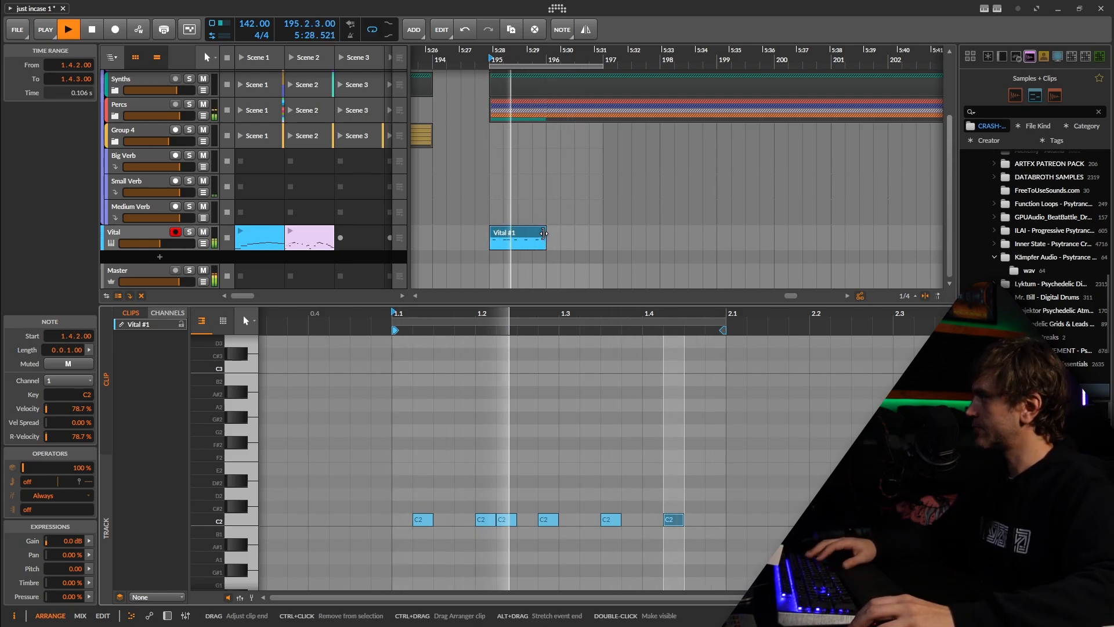
# Extend the clip to two bars and continue the C2 rhythm with seven short notes in the second bar
pyautogui.moveTo(542, 235); pyautogui.dragTo(600, 235)
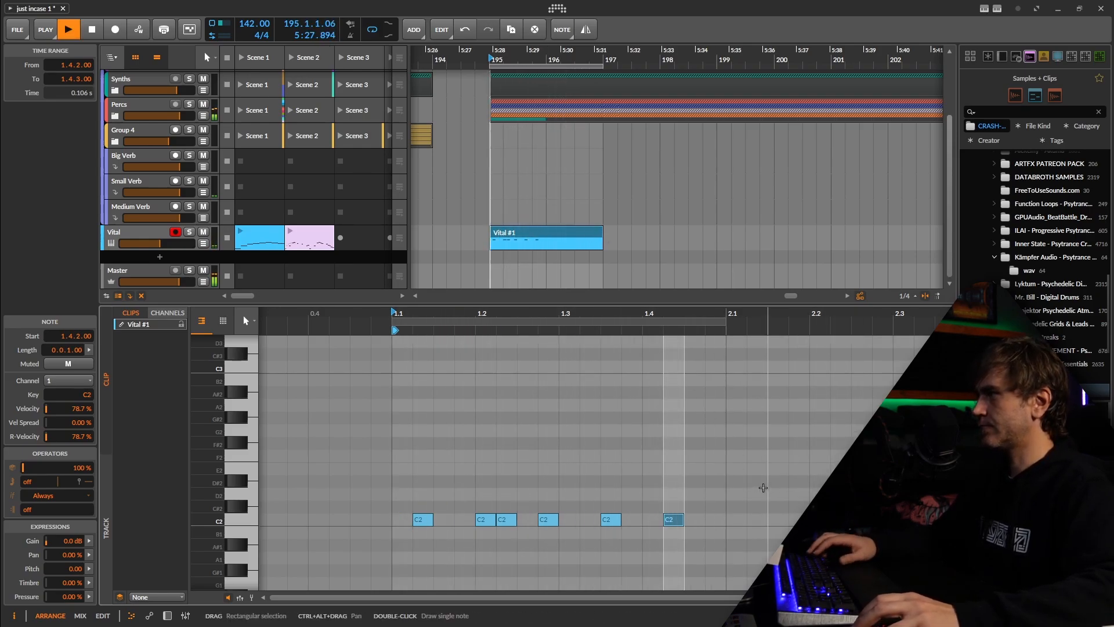
pyautogui.scroll(-2, 800, 491)
pyautogui.hscroll(3, 800, 491)
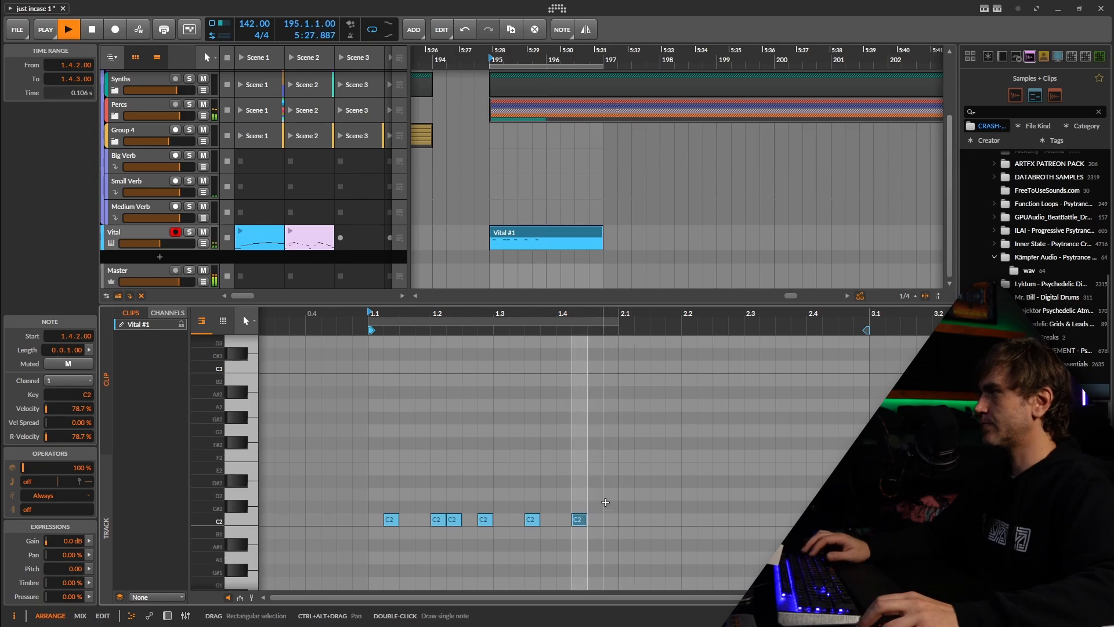
pyautogui.moveTo(605, 500); pyautogui.dragTo(412, 557)
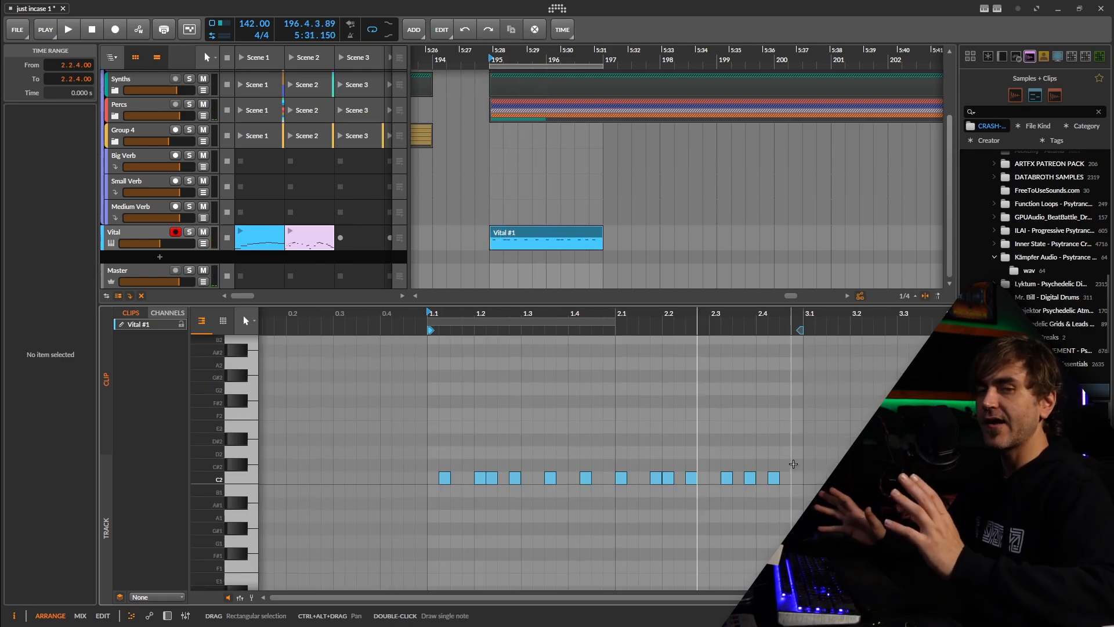
# Fill gaps in the first bar with short C1 notes at 1.1.4, 1.3.2 and 1.4.4
pyautogui.scroll(-3, 753, 453)
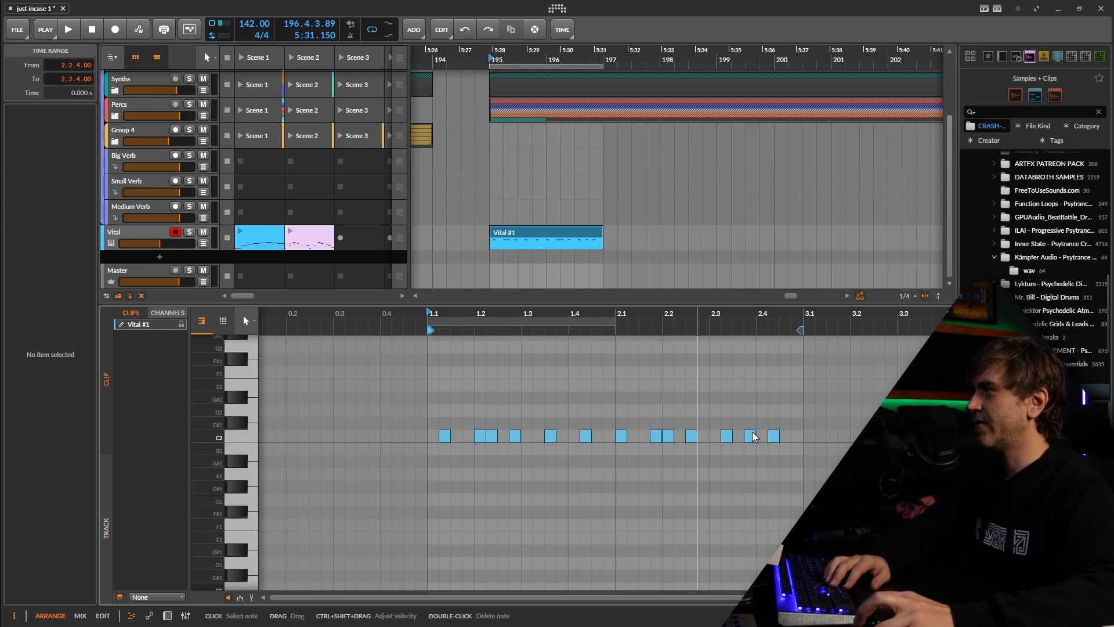
pyautogui.scroll(-3, 750, 415)
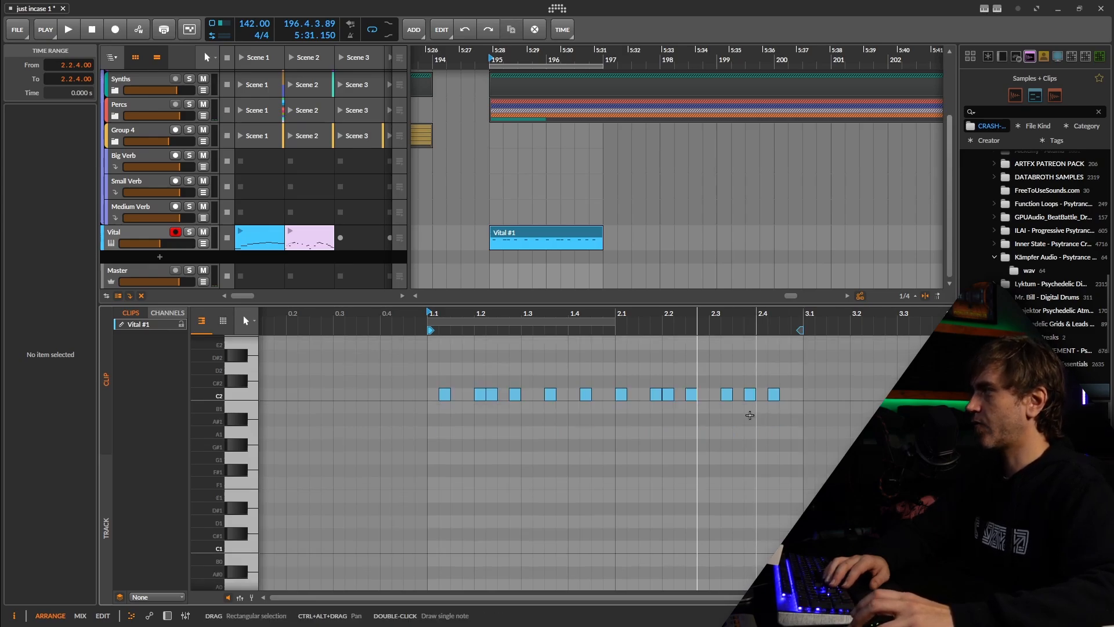
pyautogui.doubleClick(467, 549)
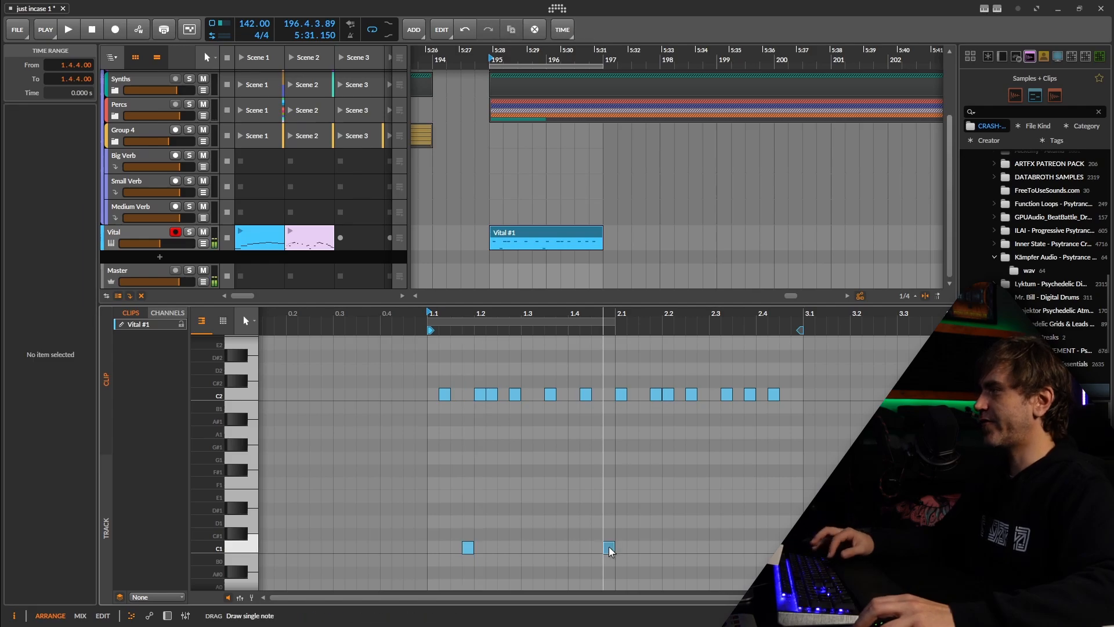
pyautogui.doubleClick(609, 546)
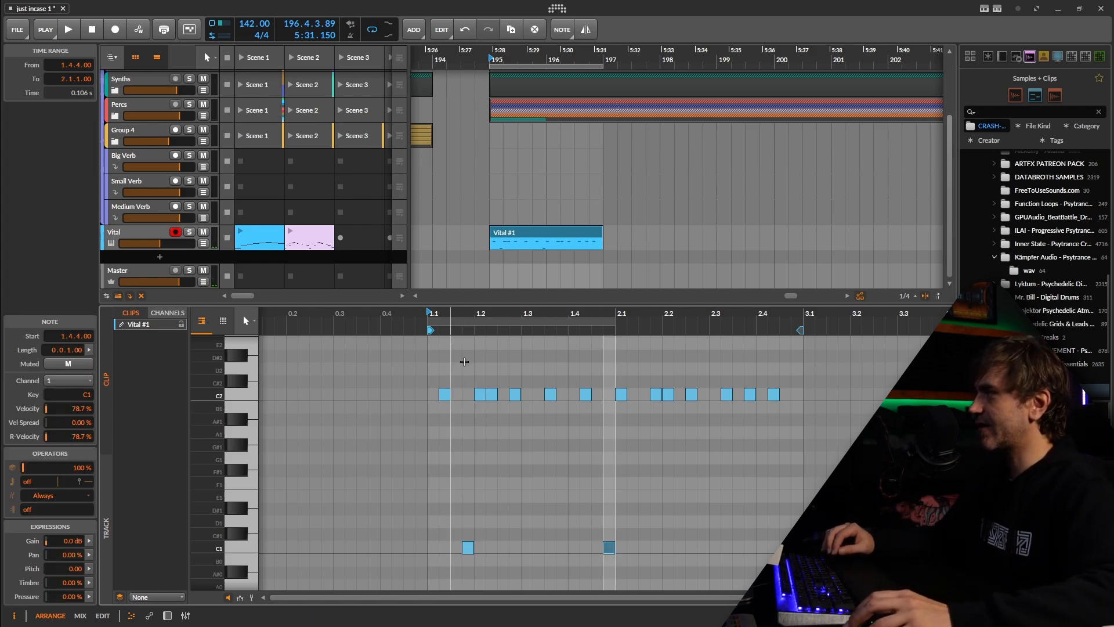
pyautogui.press('space')
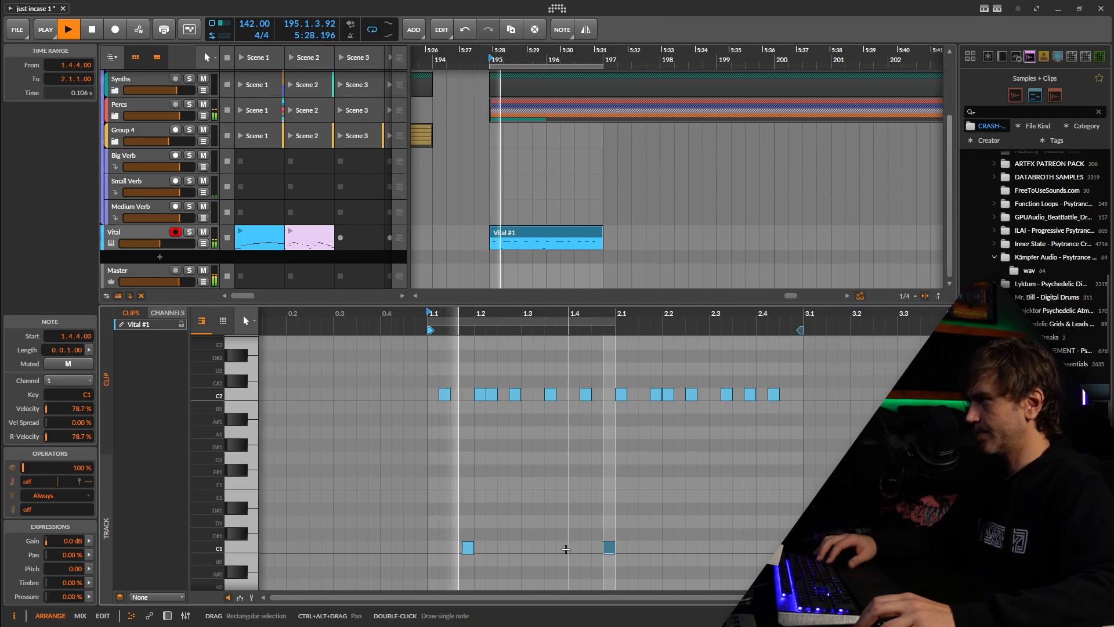
pyautogui.press('space')
pyautogui.doubleClick(539, 549)
pyautogui.press('space')
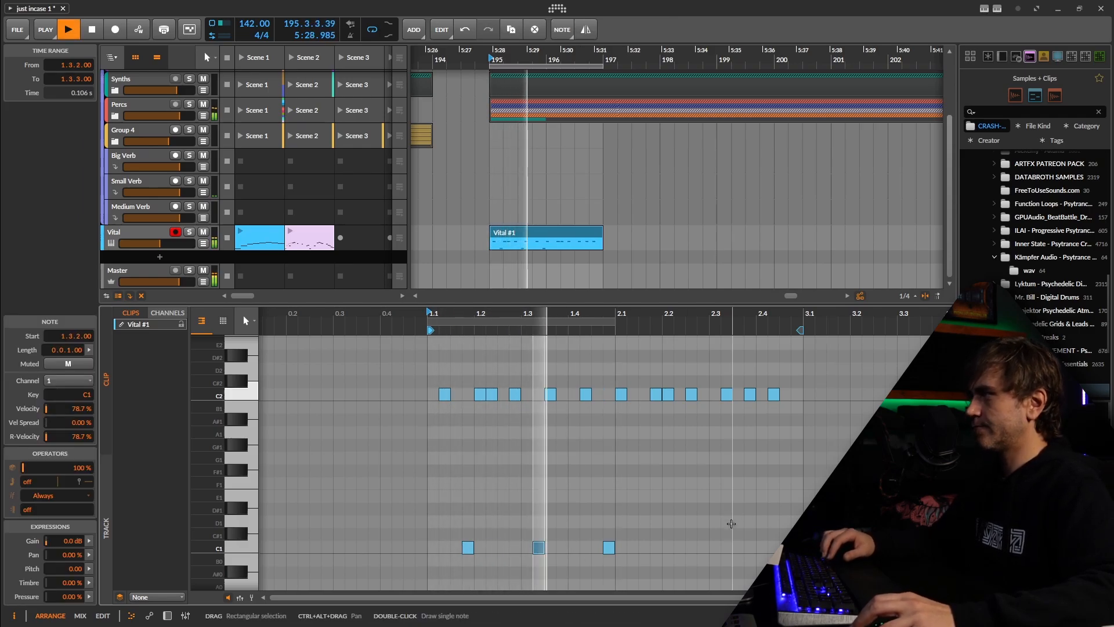
# Add short C1 notes at 2.3.1 and 2.4.3 during playback
pyautogui.doubleClick(717, 546)
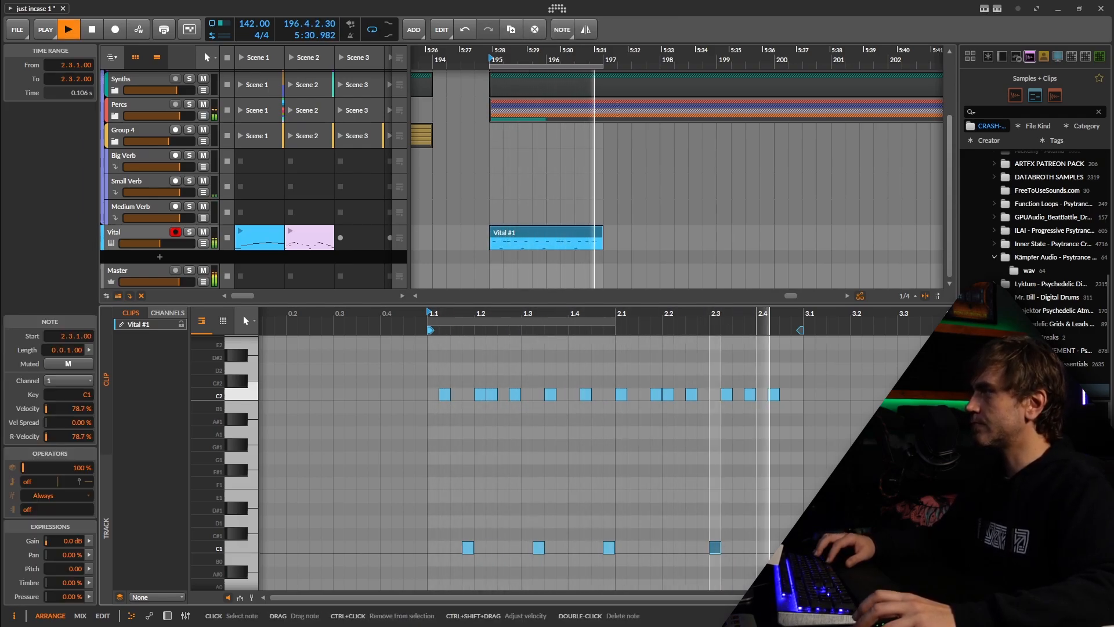
pyautogui.doubleClick(783, 547)
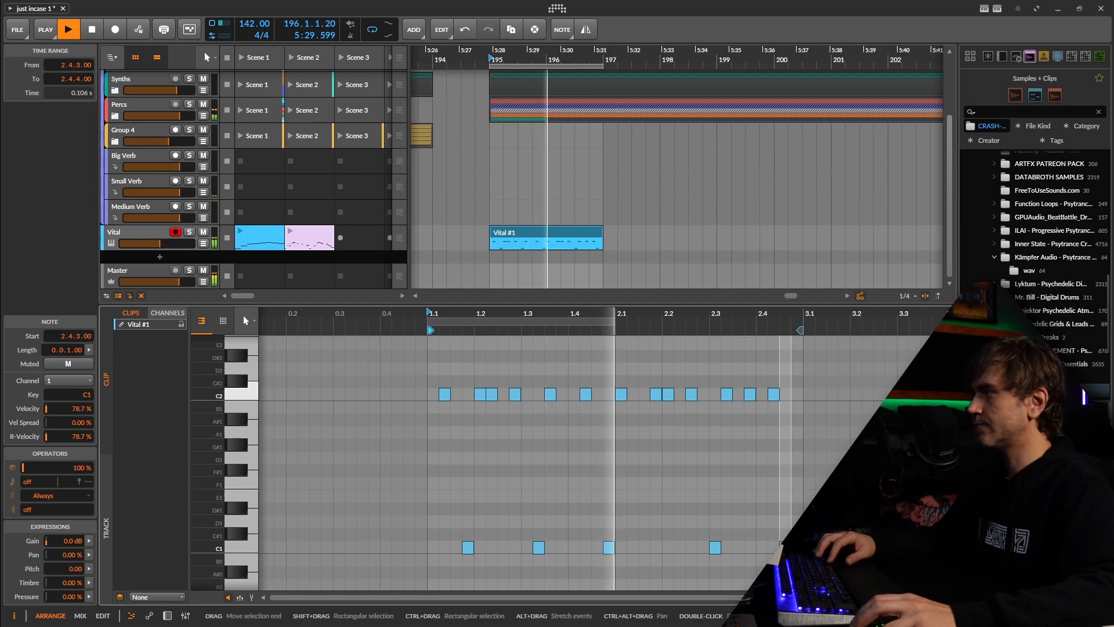
pyautogui.press('space')
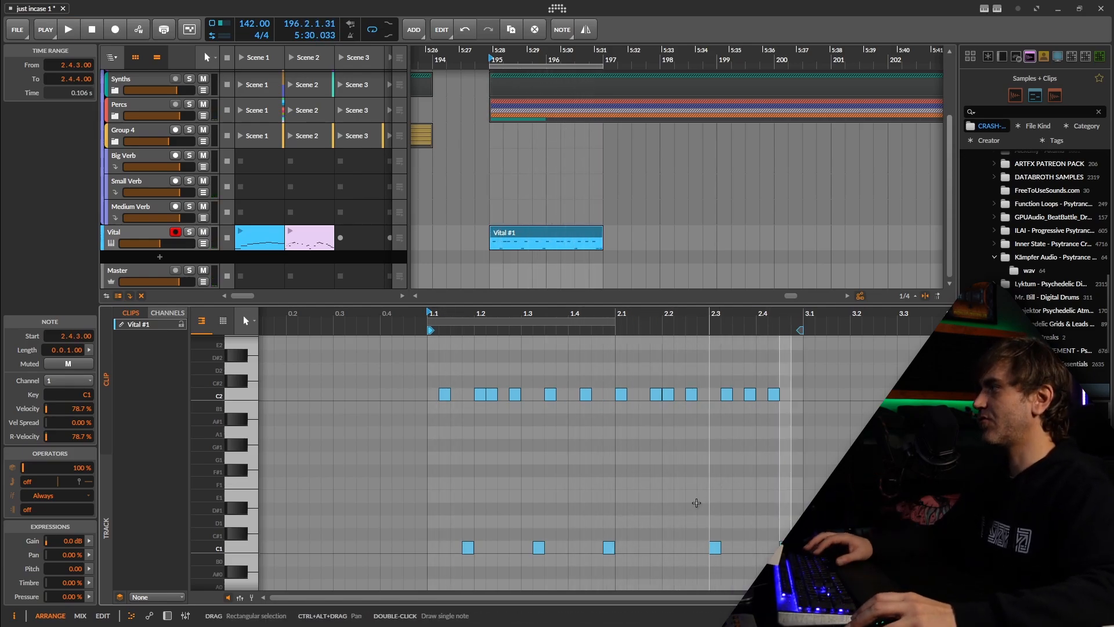
# Vary the upper C2 line with B1, G1, G#1, D2 and D#2 notes, and copy the clip into Scene 3
pyautogui.moveTo(550, 395); pyautogui.dragTo(563, 445)
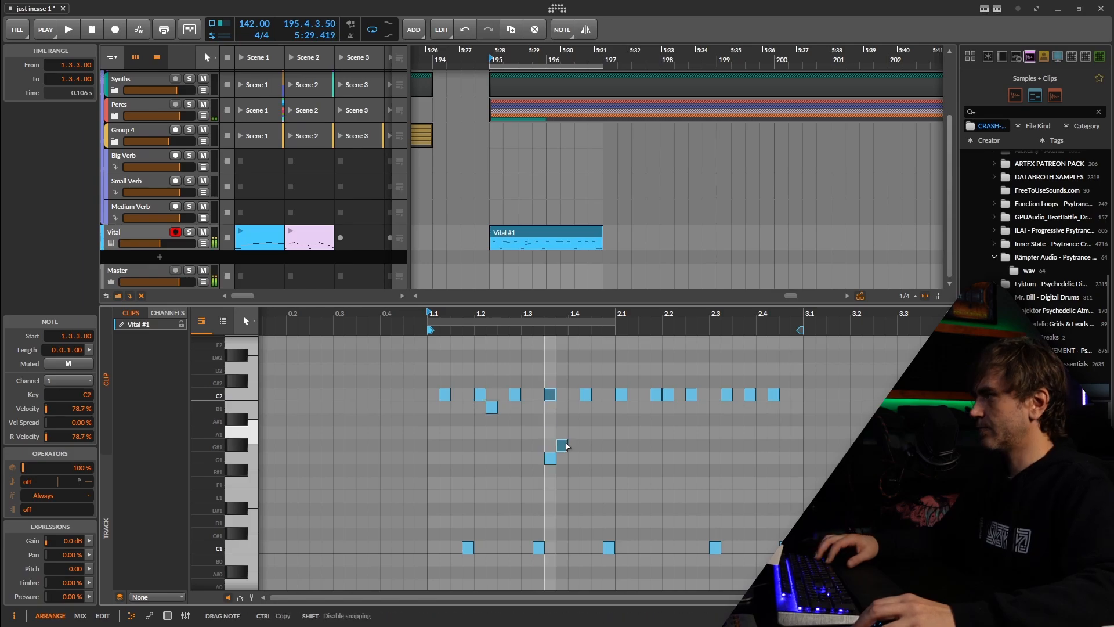
pyautogui.press('space')
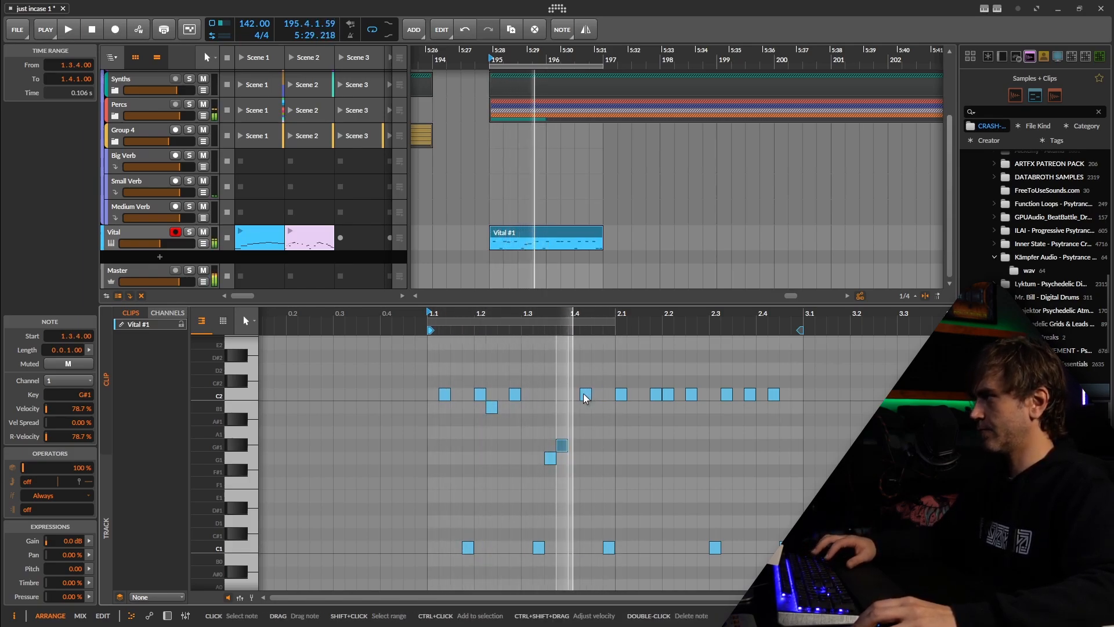
pyautogui.moveTo(583, 394); pyautogui.dragTo(584, 356)
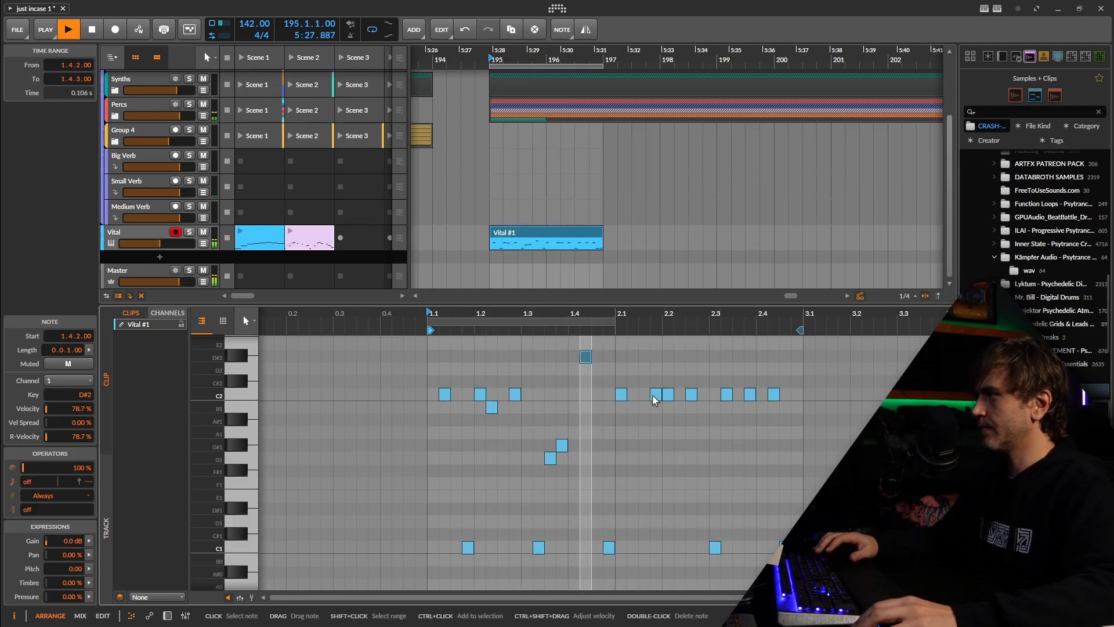
pyautogui.moveTo(654, 395); pyautogui.dragTo(669, 364)
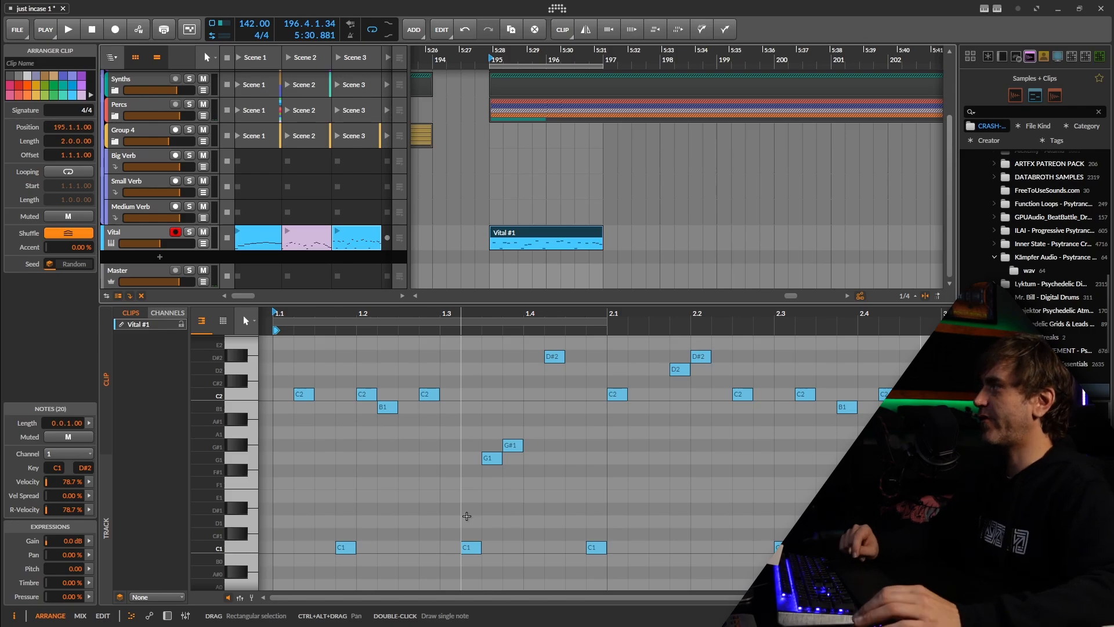
# Set the Vital synth's glide to 0.020 secs and close its plugin window
pyautogui.click(167, 615)
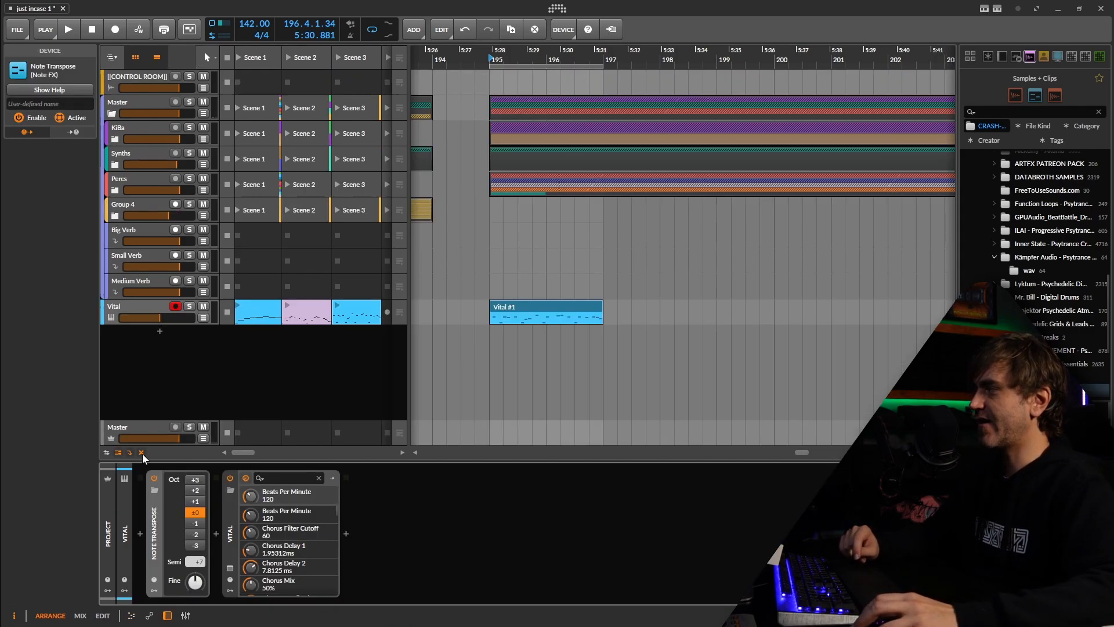
pyautogui.click(230, 570)
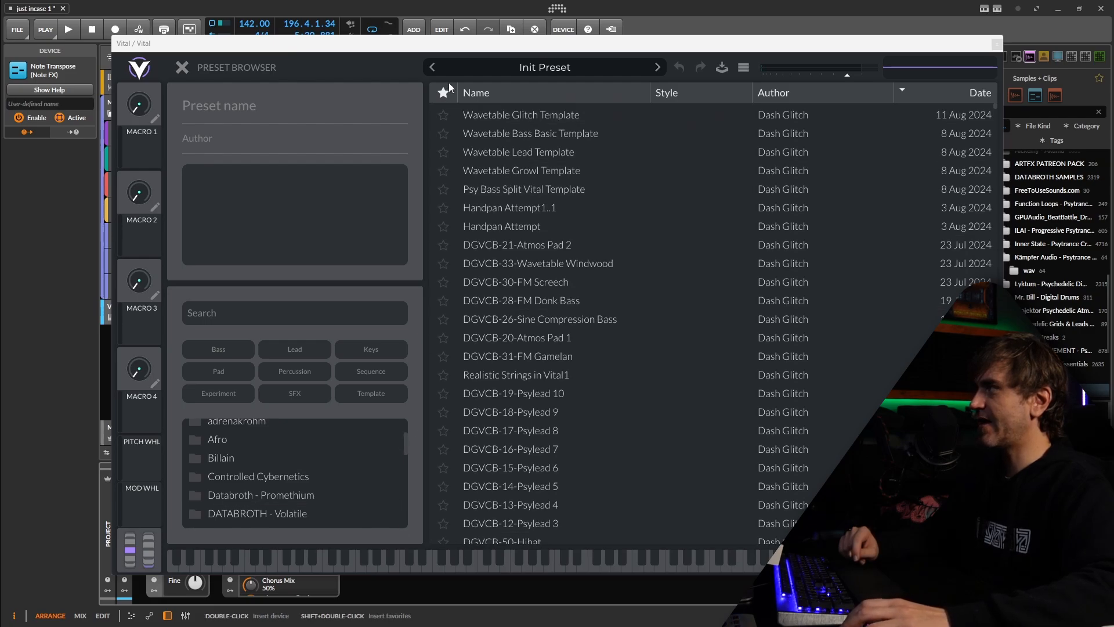
pyautogui.click(564, 63)
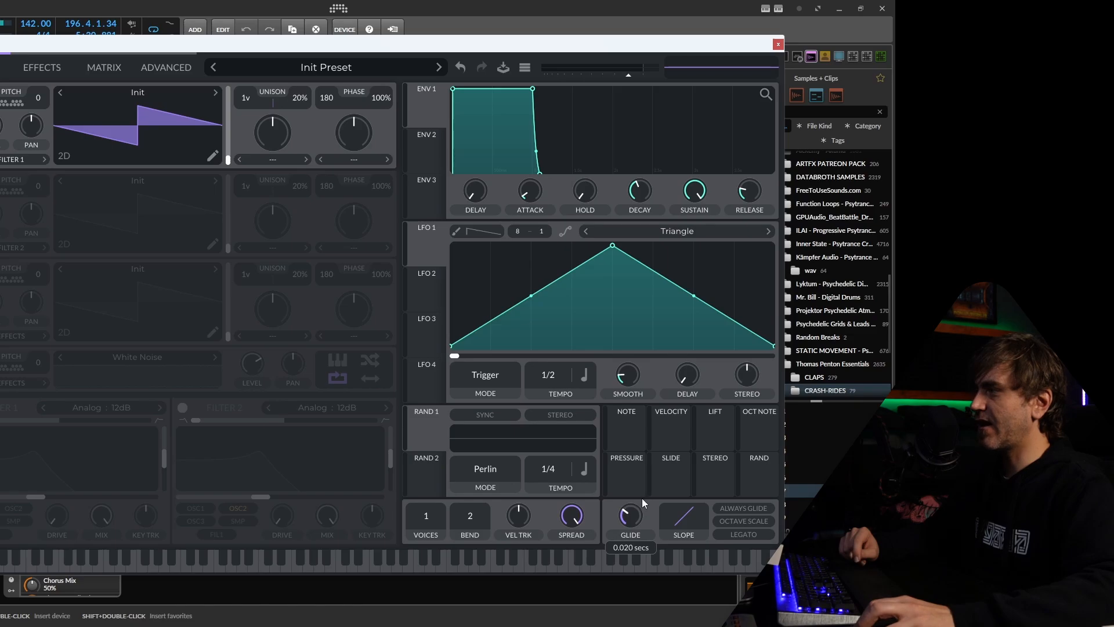
pyautogui.click(778, 44)
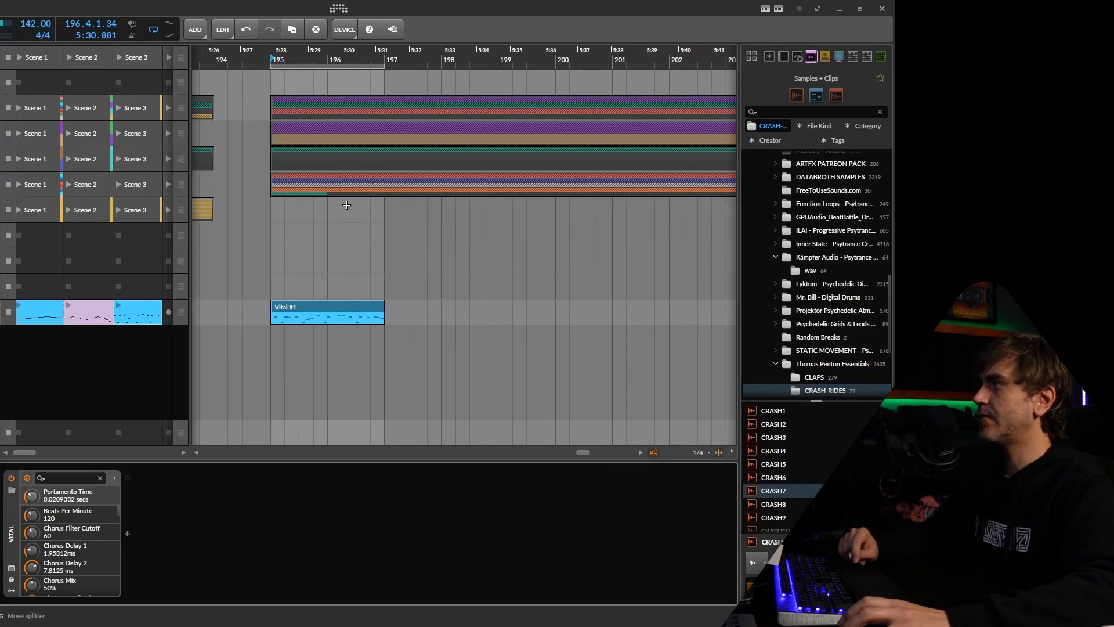
# Lengthen the C2 note at 1.2.1 and the D2 note at 2.1.4 in the Vital clip so each overlaps the following note
pyautogui.doubleClick(287, 311)
pyautogui.click(142, 427)
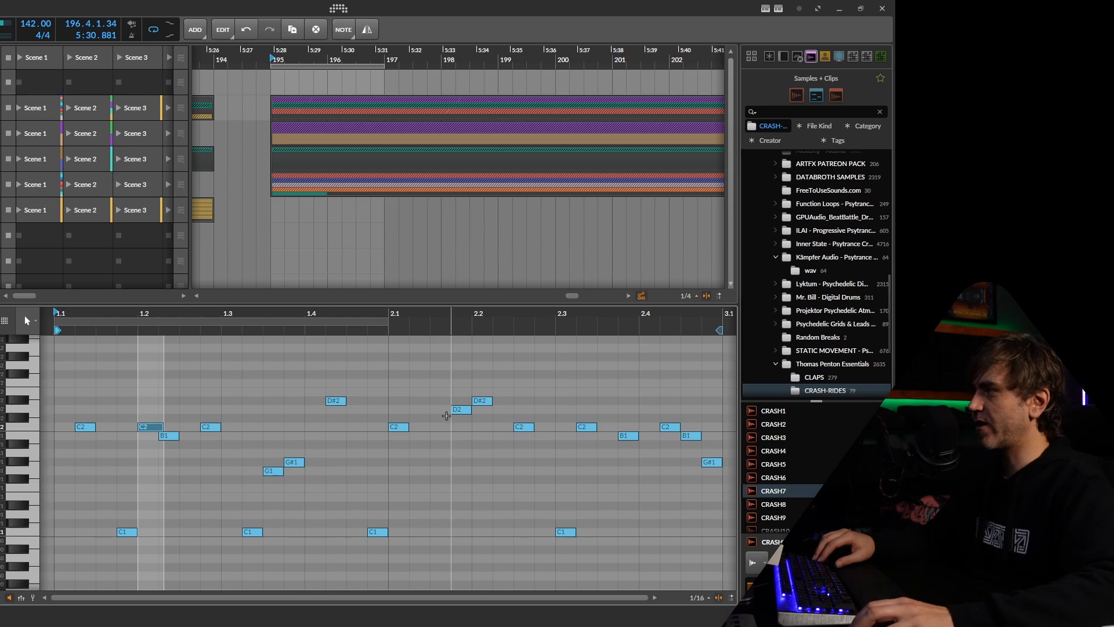
pyautogui.click(469, 410)
pyautogui.press('space')
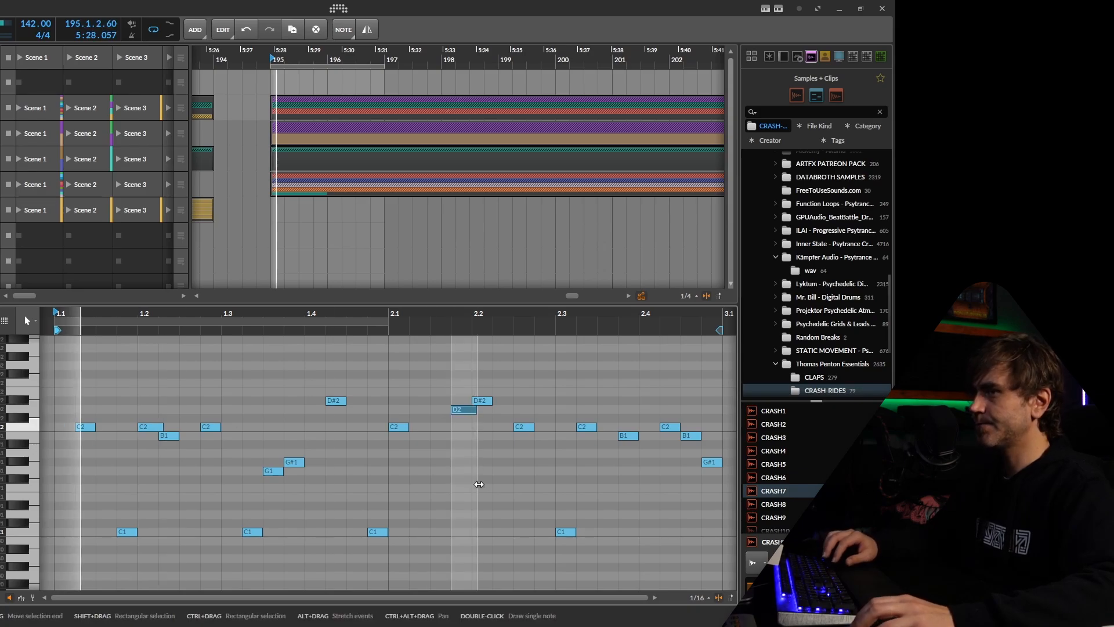
# Raise the Vital synth's glide to about 0.097 secs
pyautogui.press('d')
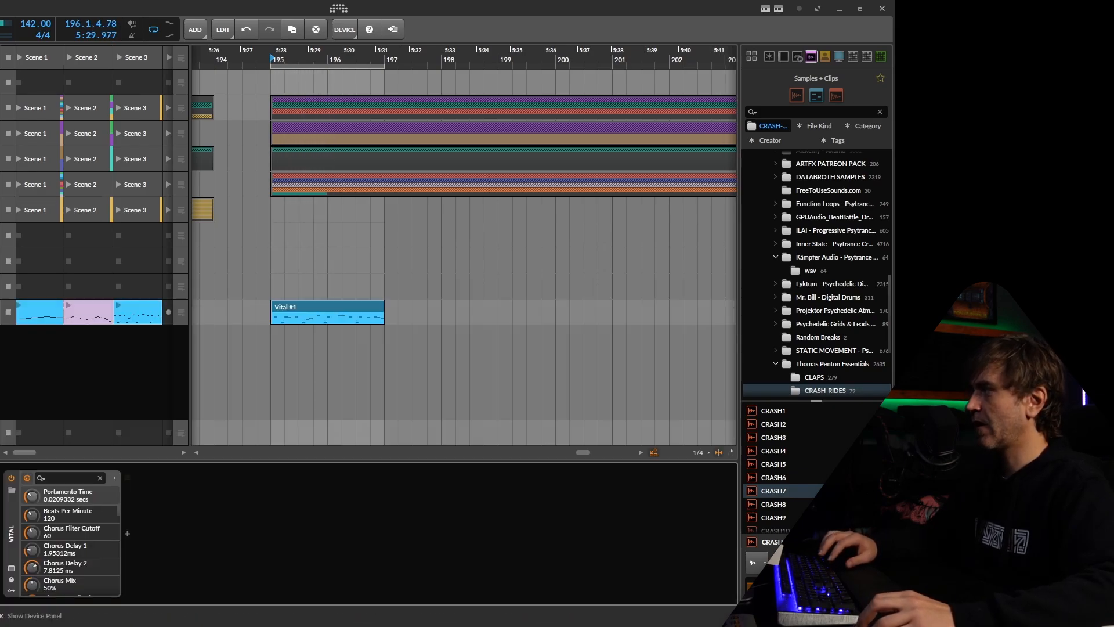
pyautogui.click(11, 564)
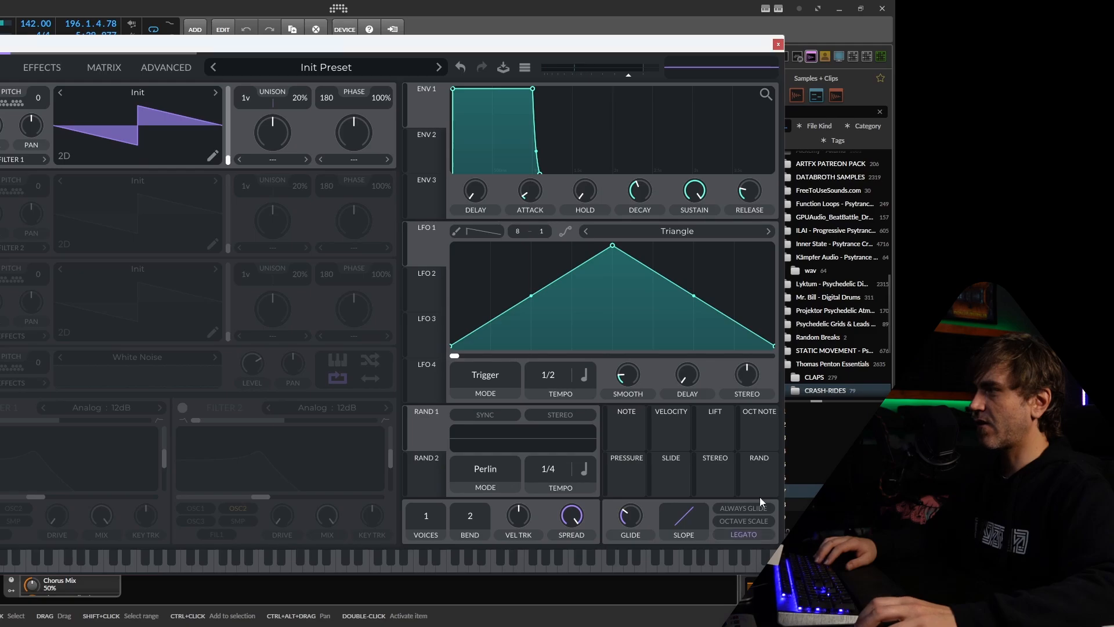
pyautogui.moveTo(672, 532); pyautogui.dragTo(626, 534)
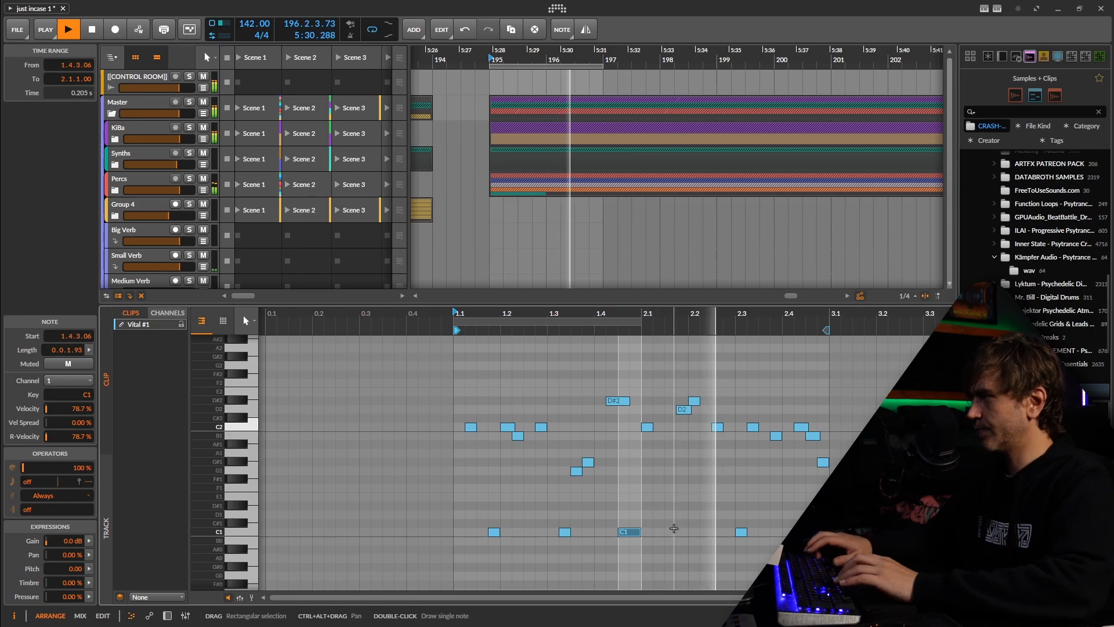
# Lower the C1 note at the end of the first bar by one octave to C0 and shorten it from its start
pyautogui.hotkey('shift', 'Down')
pyautogui.press('space')
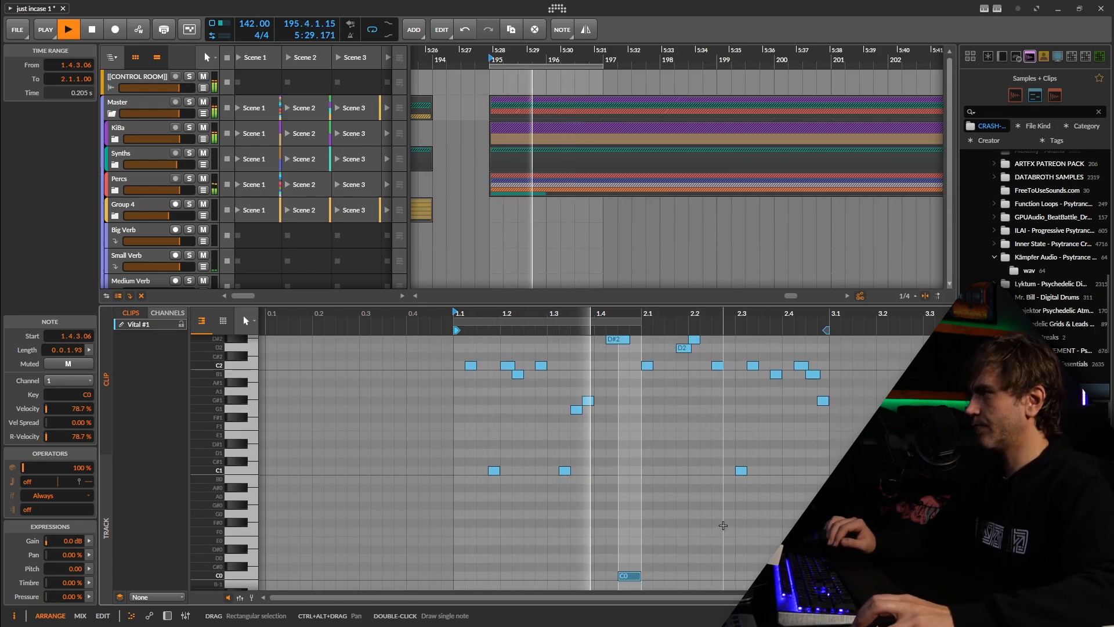
pyautogui.press('space')
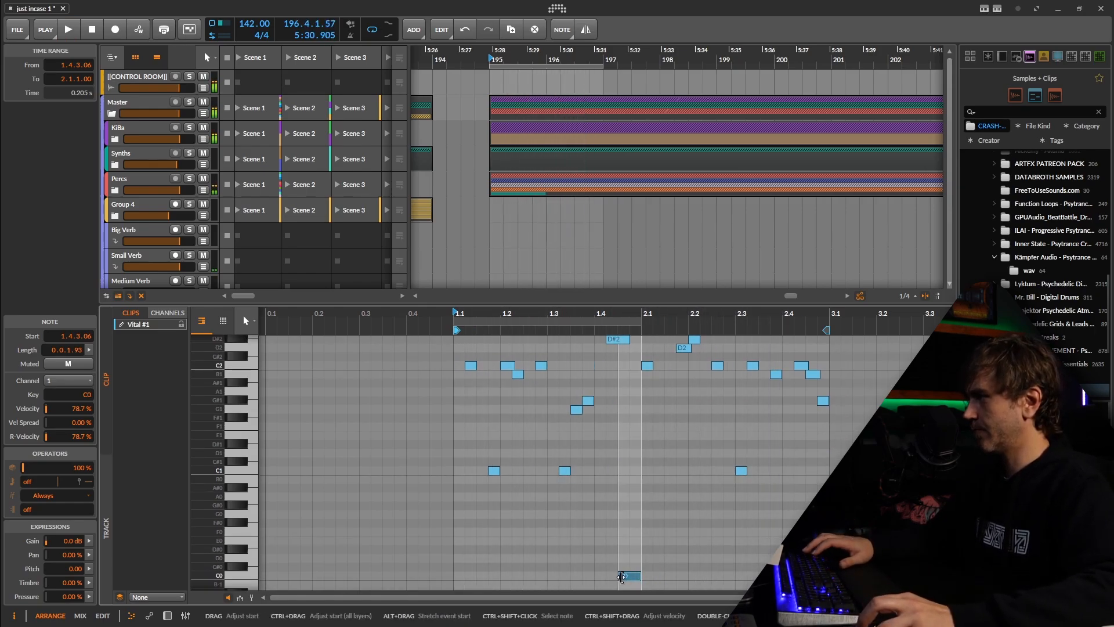
pyautogui.moveTo(620, 577); pyautogui.dragTo(631, 577)
pyautogui.press('space')
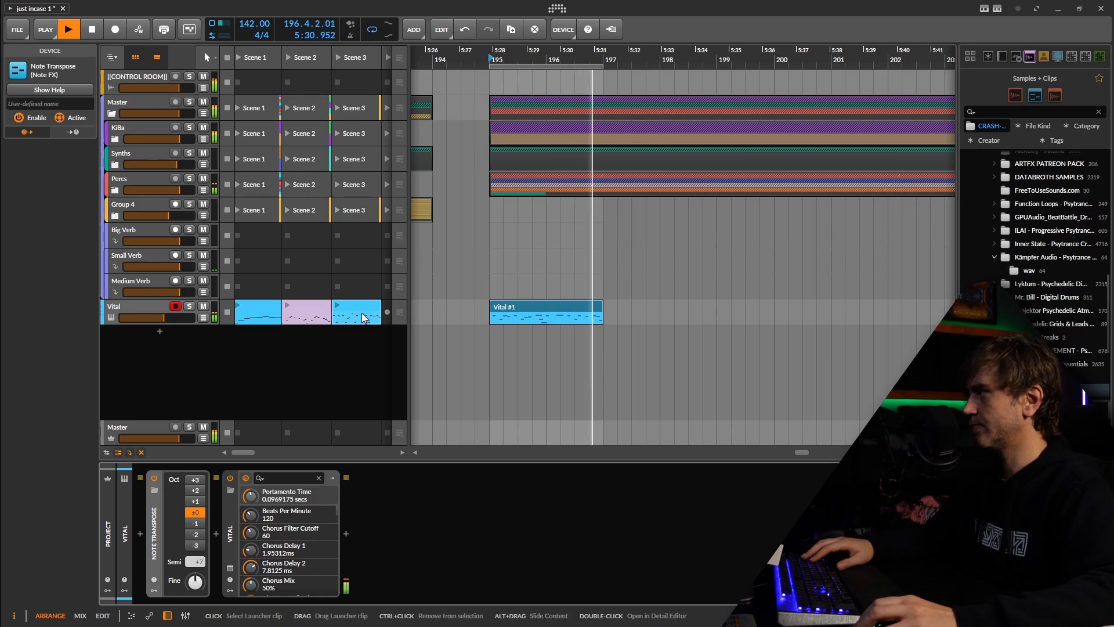
# Open the Vital synth's preset browser and show the Glitch Psytrance Essentials Vol3 folder
pyautogui.hscroll(1, 365, 316)
pyautogui.click(521, 312)
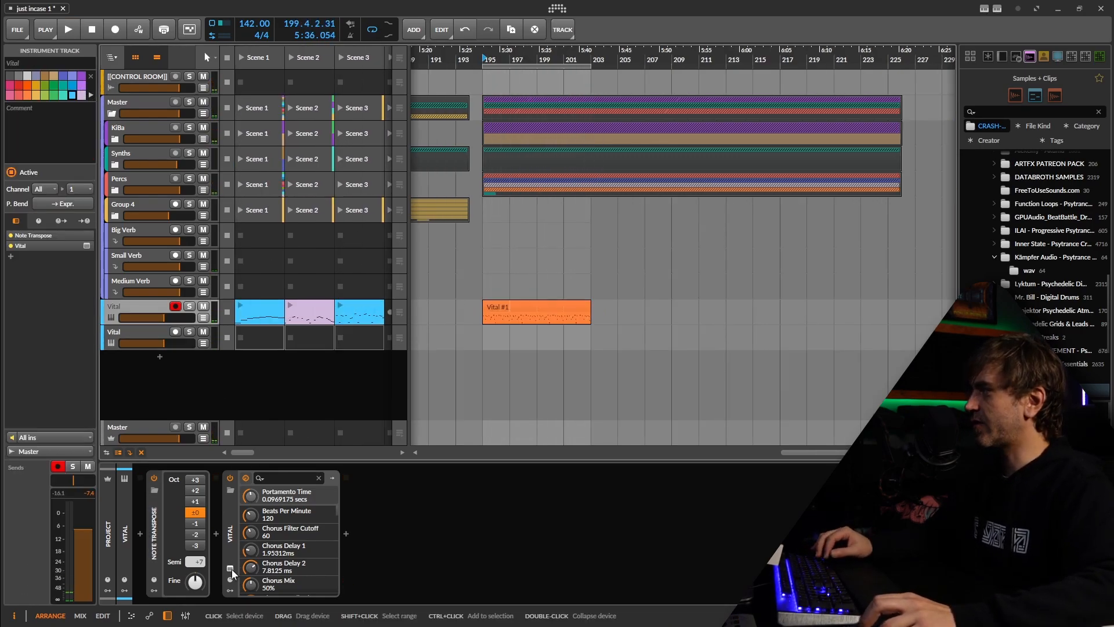
pyautogui.click(231, 568)
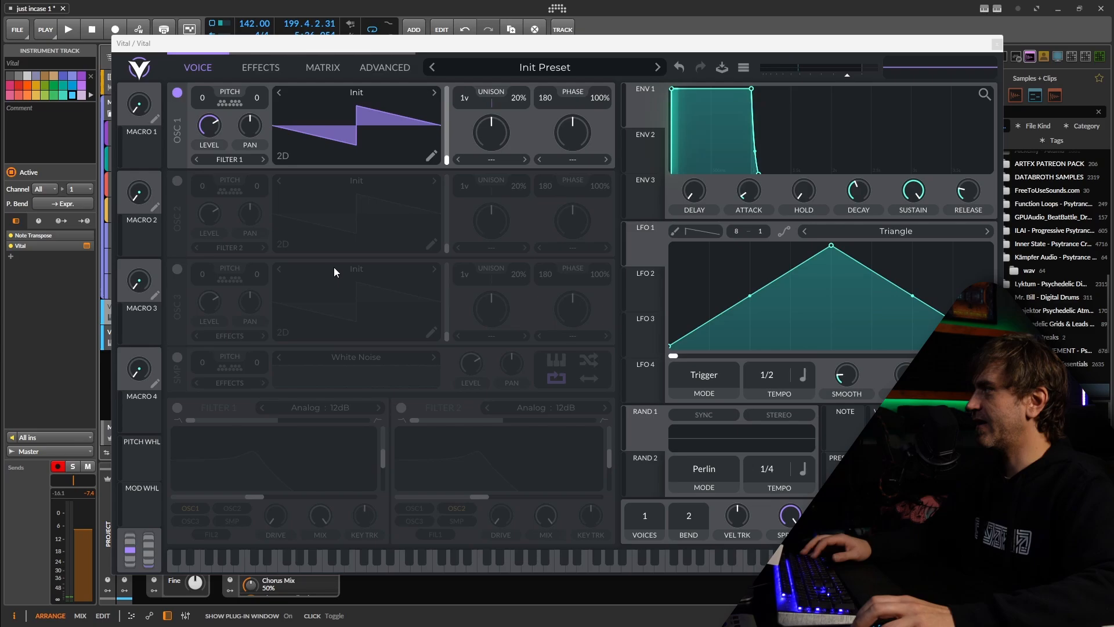
pyautogui.click(580, 68)
pyautogui.scroll(-3, 267, 464)
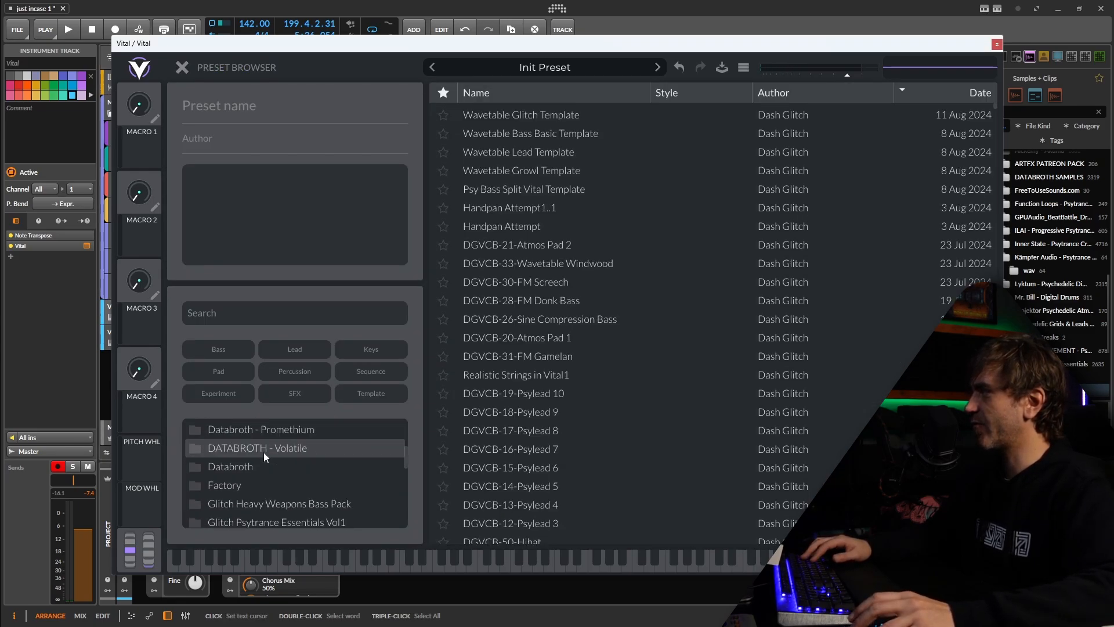
pyautogui.scroll(-6, 263, 453)
pyautogui.click(293, 448)
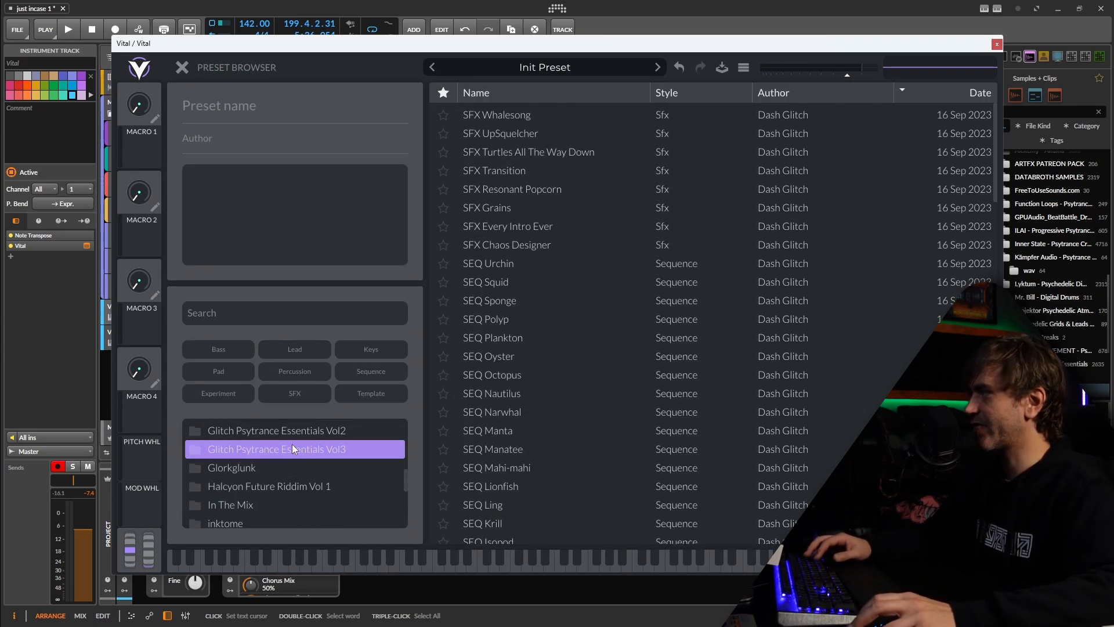
# Audition the lead presets LD Basking Shark and LD Fungus Funktion One during playback
pyautogui.scroll(-6, 547, 345)
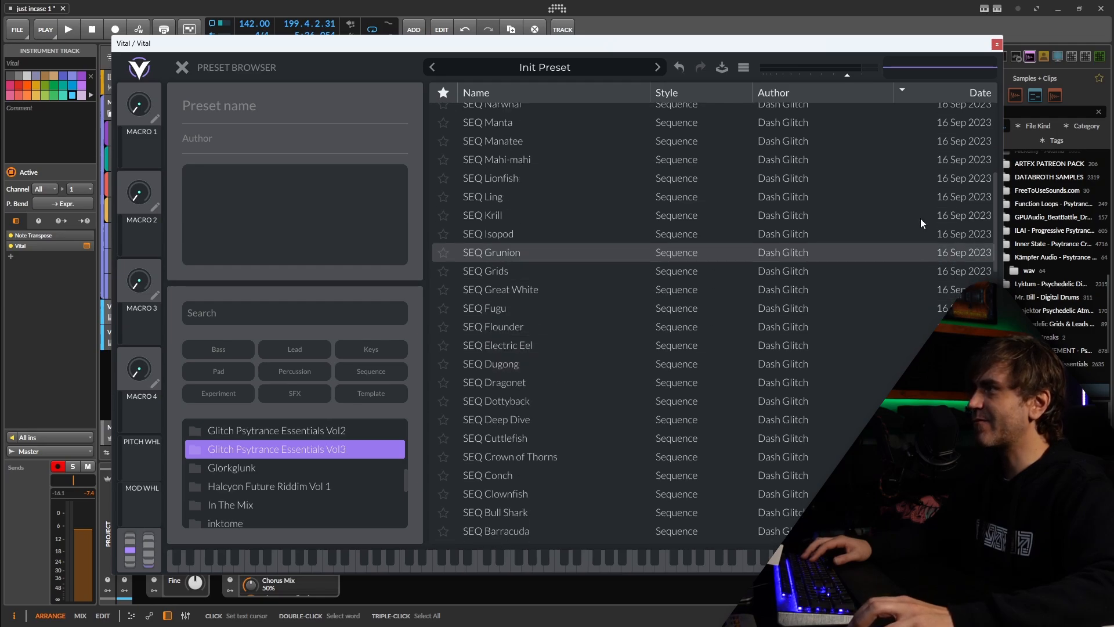
pyautogui.moveTo(996, 254); pyautogui.dragTo(995, 396)
pyautogui.scroll(1, 496, 408)
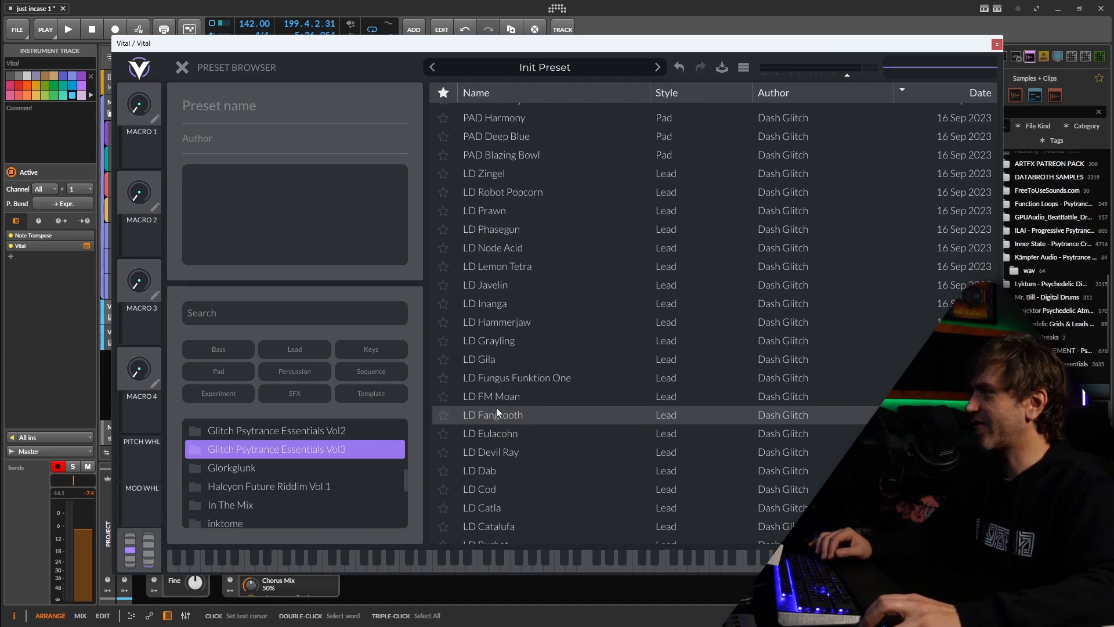
pyautogui.scroll(-3, 518, 431)
pyautogui.scroll(-2, 514, 430)
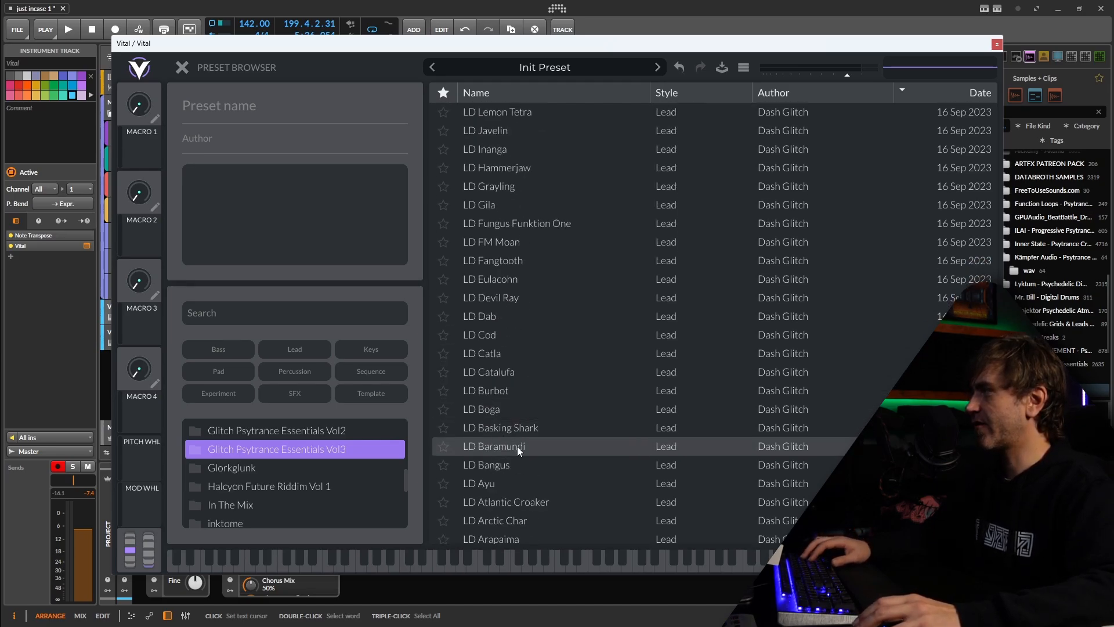
pyautogui.click(507, 427)
pyautogui.press('space')
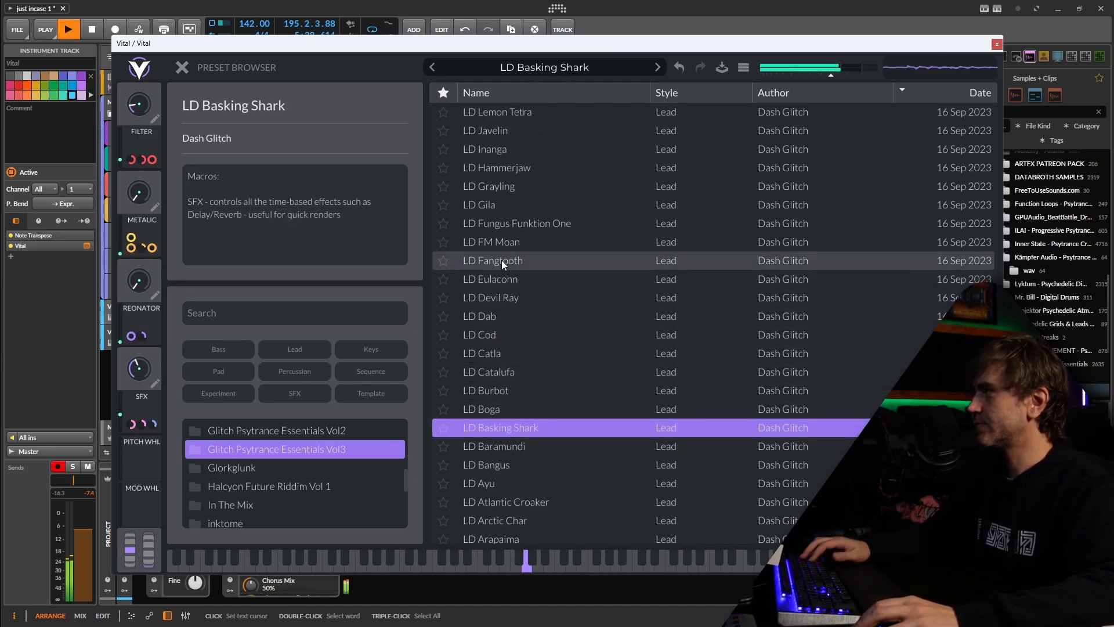
pyautogui.click(517, 225)
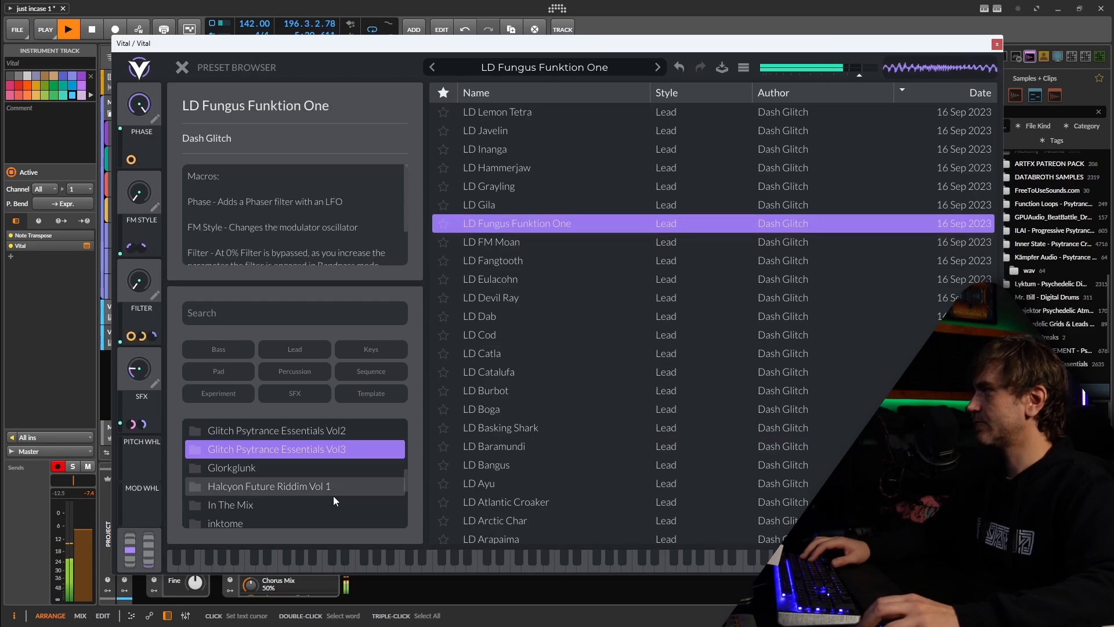
# Switch to the Glitch Psytrance Essentials Vol2 folder, sort its presets by name and find the lead presets
pyautogui.click(317, 431)
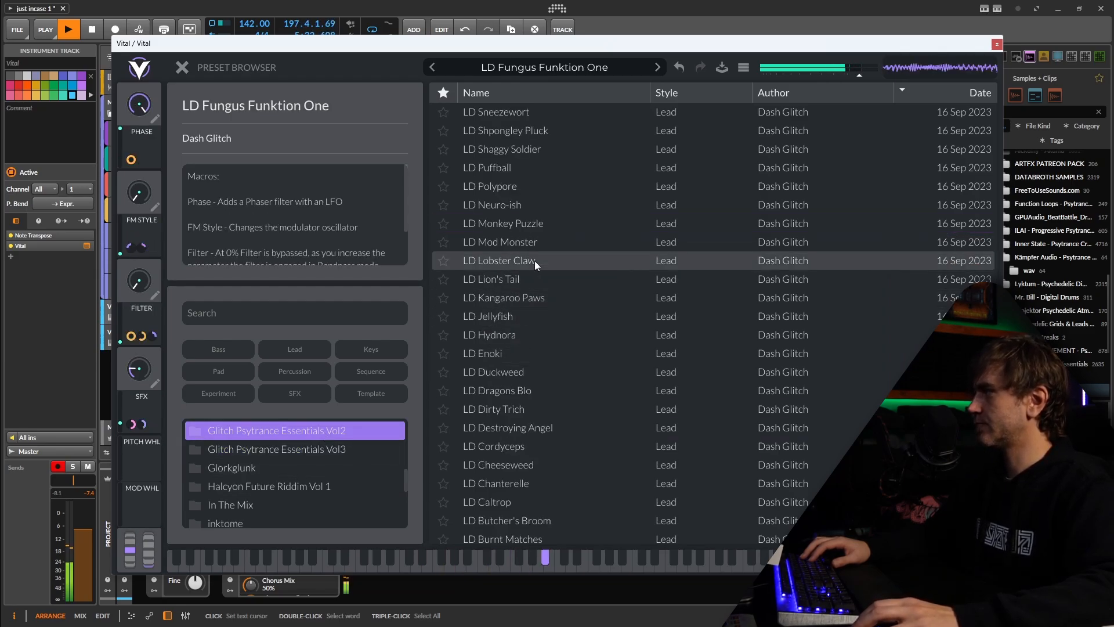
pyautogui.scroll(3, 544, 284)
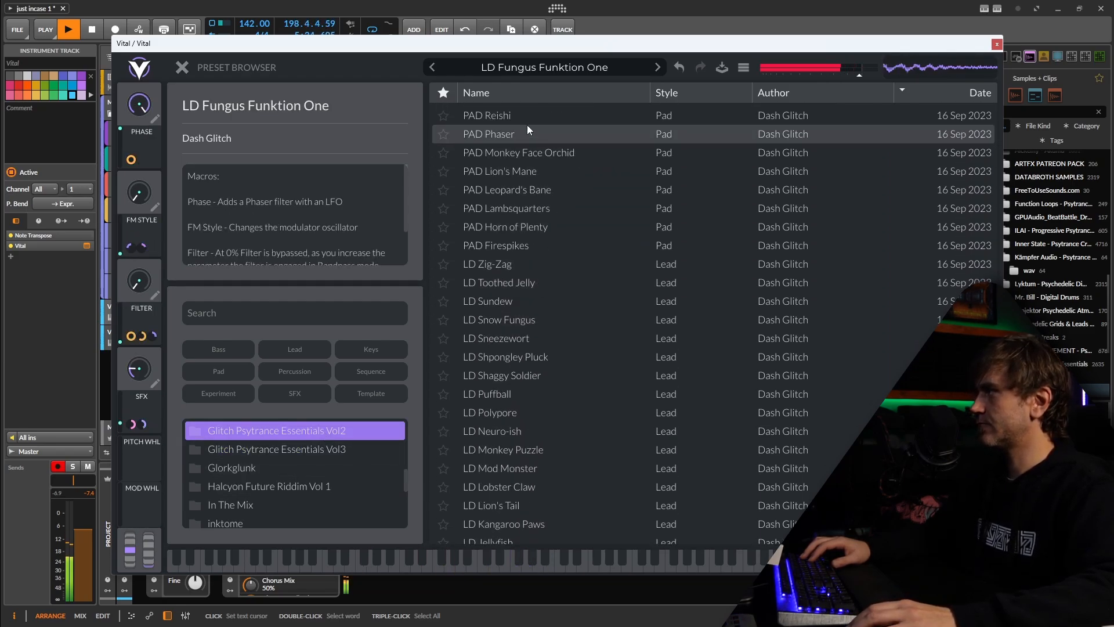
pyautogui.click(518, 98)
pyautogui.scroll(-4, 561, 334)
pyautogui.scroll(-5, 560, 336)
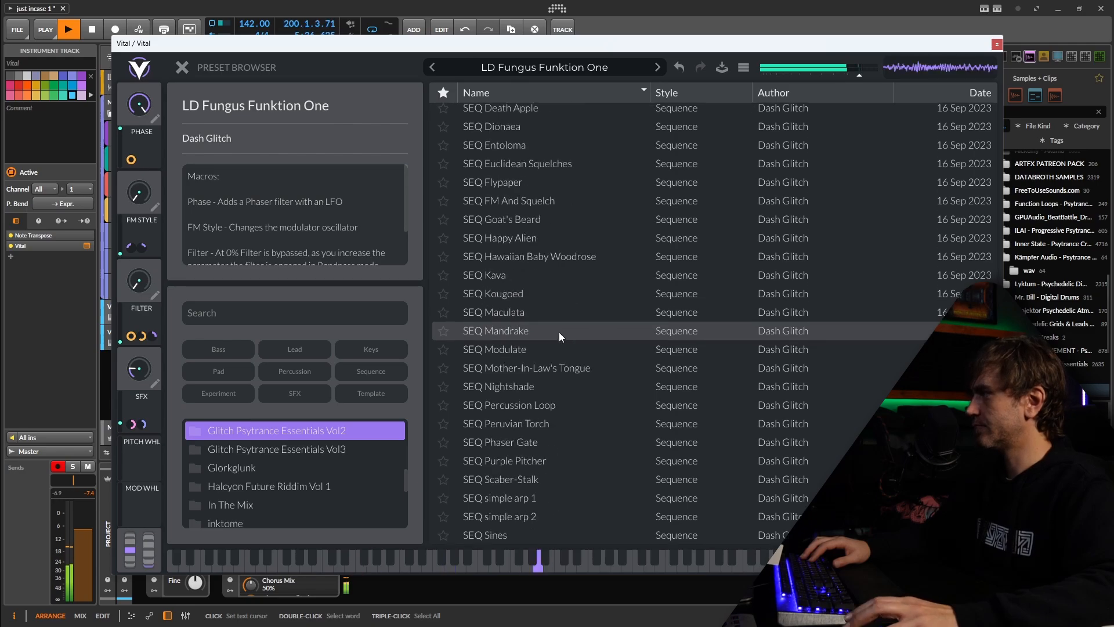
pyautogui.moveTo(994, 464); pyautogui.dragTo(994, 197)
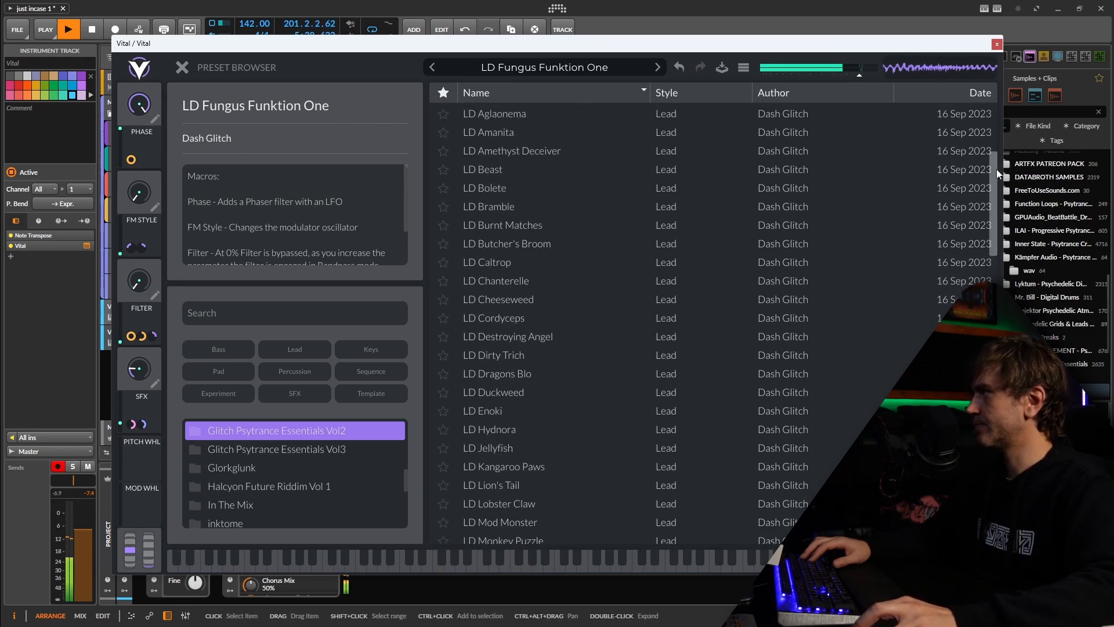
# Audition LD Amanita and LD Aglaonema, then load the LD Amethyst Deceiver preset and close the Vital window
pyautogui.click(504, 152)
pyautogui.scroll(1, 511, 168)
pyautogui.click(515, 161)
pyautogui.click(509, 177)
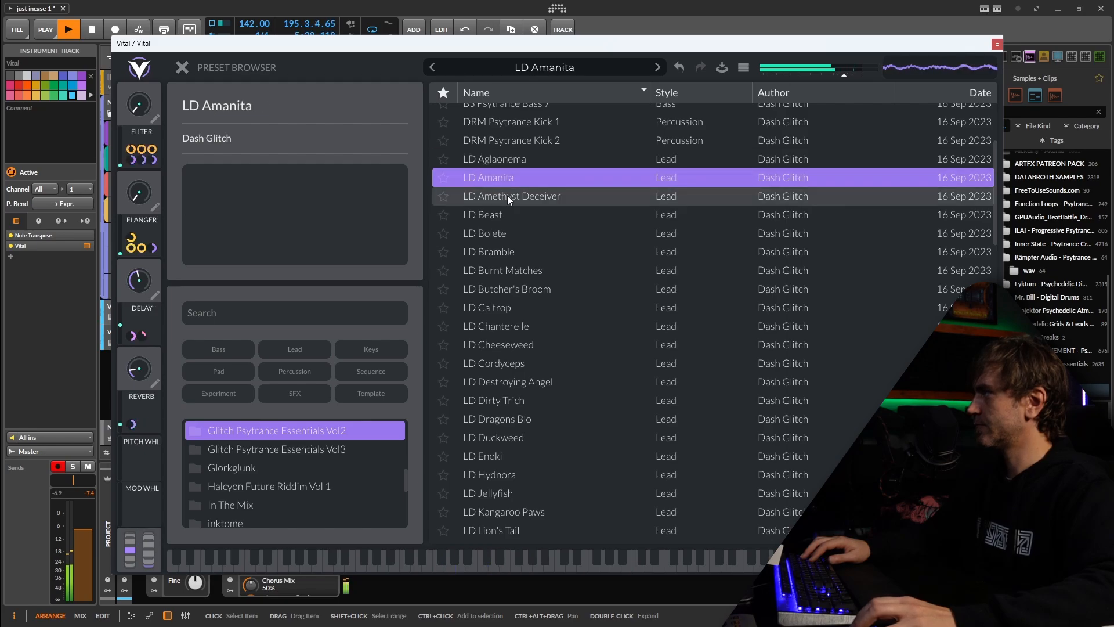
pyautogui.click(510, 159)
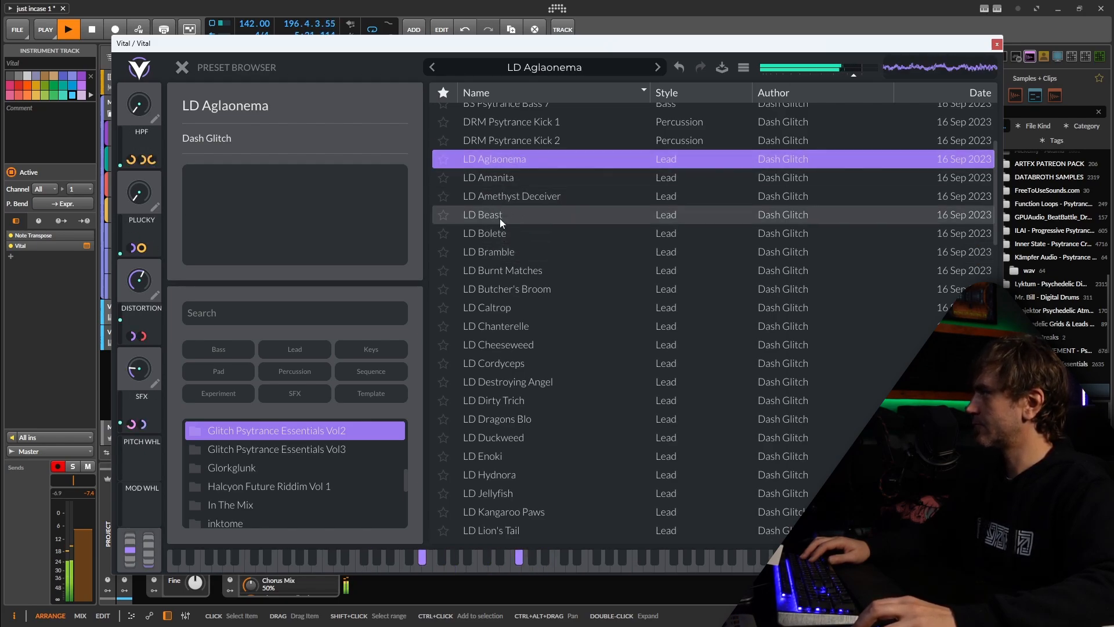
pyautogui.click(510, 196)
pyautogui.click(996, 45)
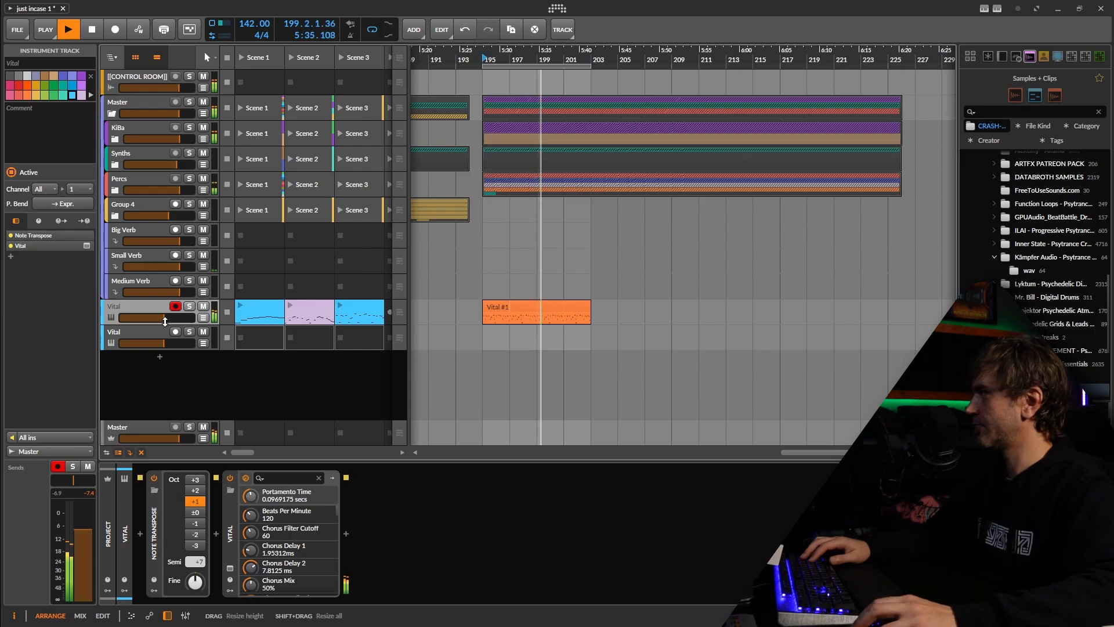
# Raise the first Vital track's volume and set its synth's SFX macro (Macro 4) to about 0.357
pyautogui.click(232, 572)
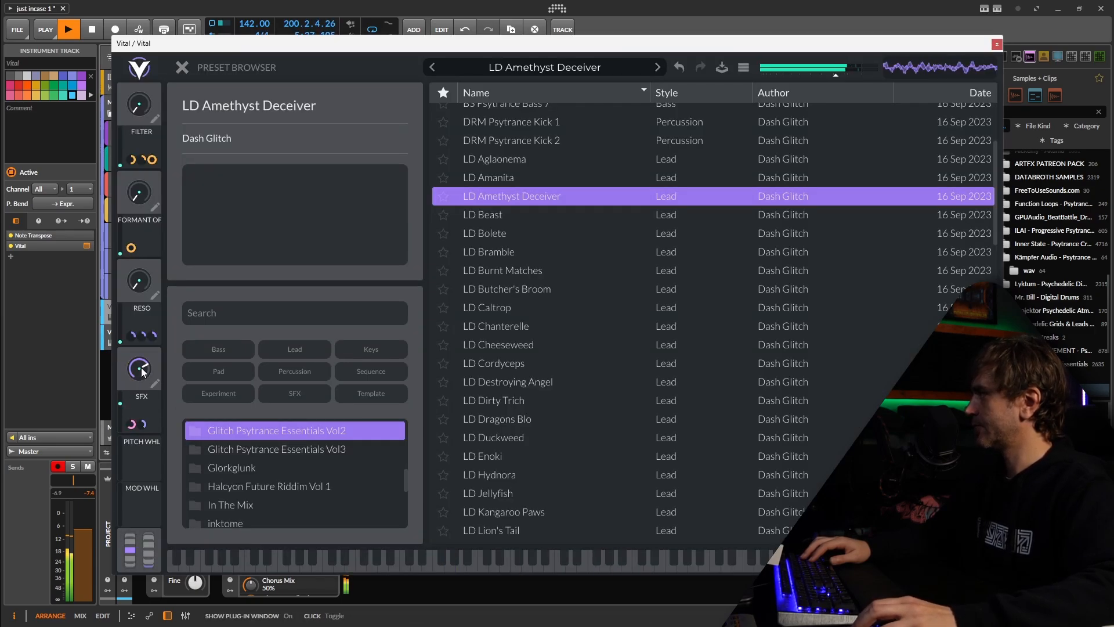
pyautogui.click(997, 44)
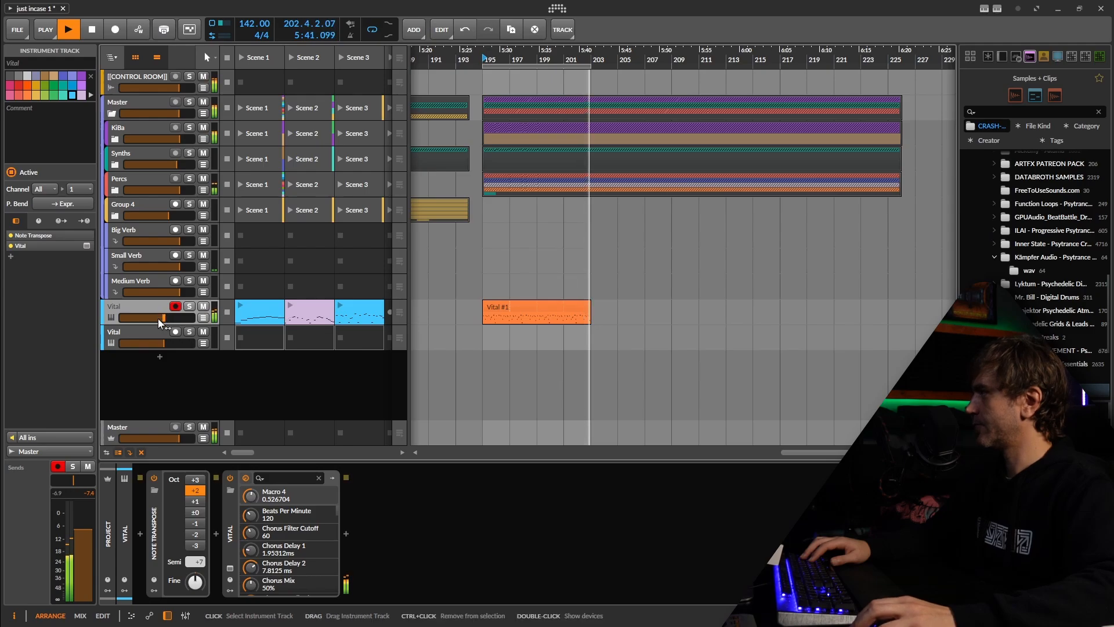
pyautogui.moveTo(166, 323); pyautogui.dragTo(166, 316)
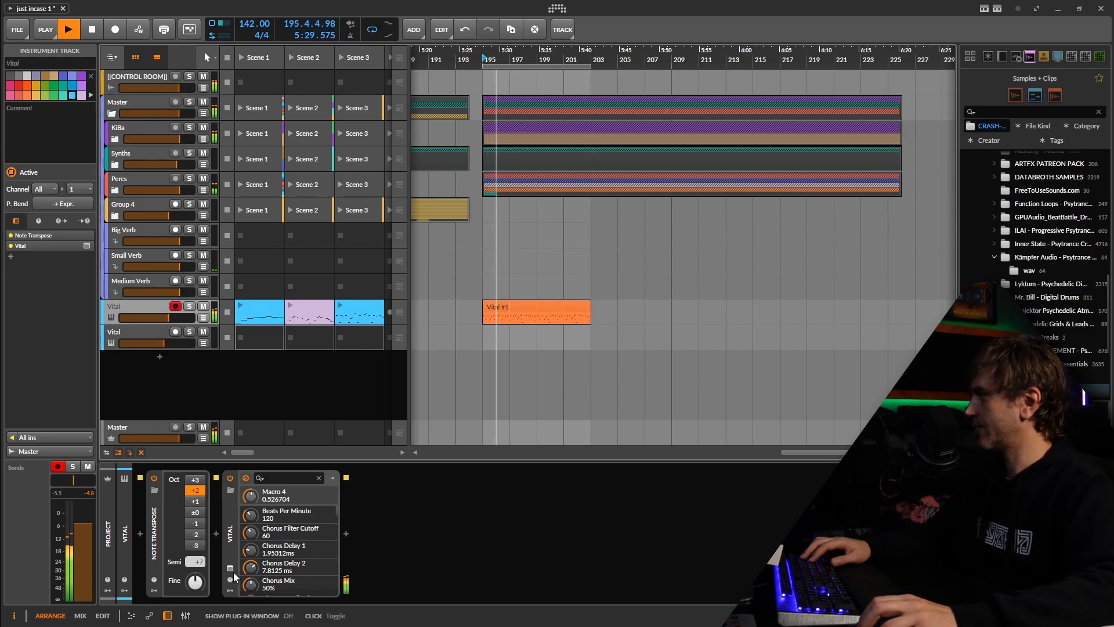
pyautogui.moveTo(251, 496); pyautogui.dragTo(250, 500)
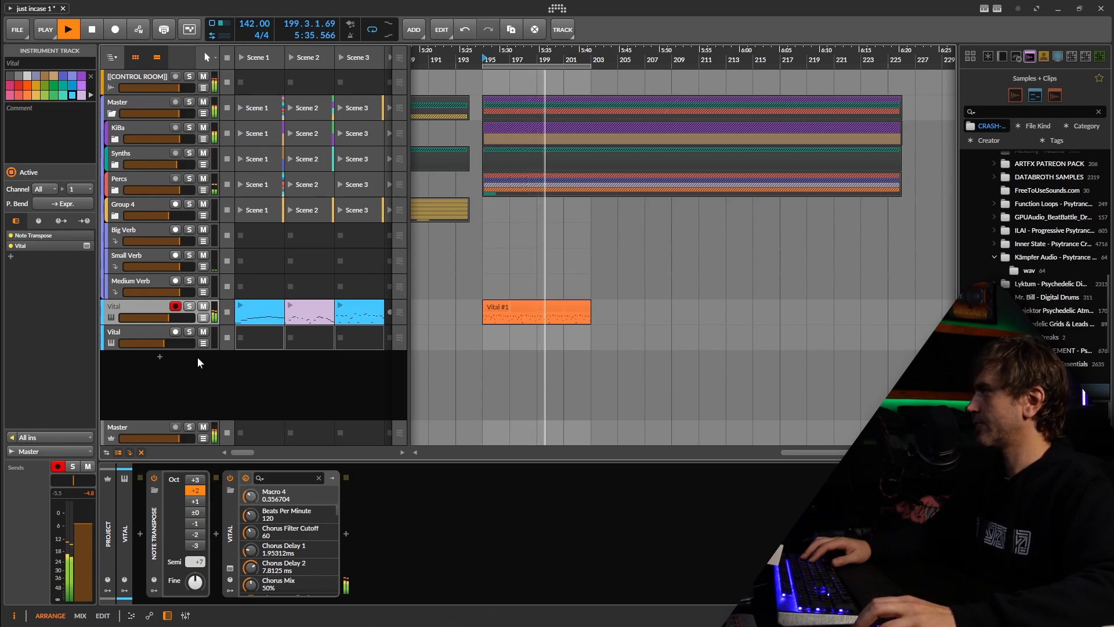
# Rebalance the two Vital tracks by lowering the first track's volume and raising the second's, and stop playback
pyautogui.click(163, 341)
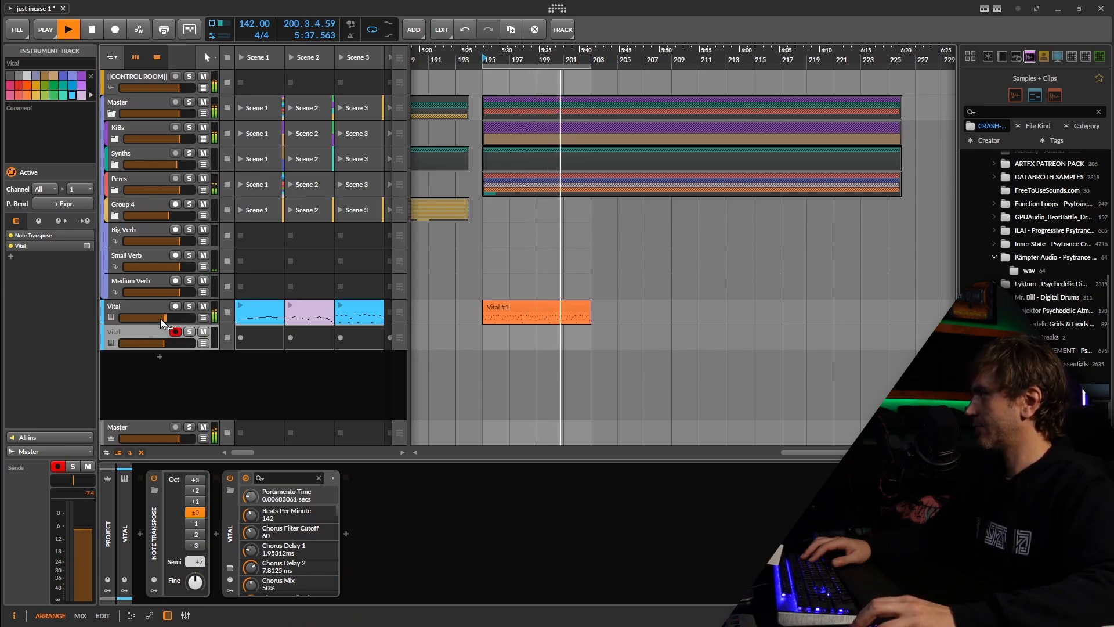
pyautogui.moveTo(163, 343); pyautogui.dragTo(168, 360)
pyautogui.press('space')
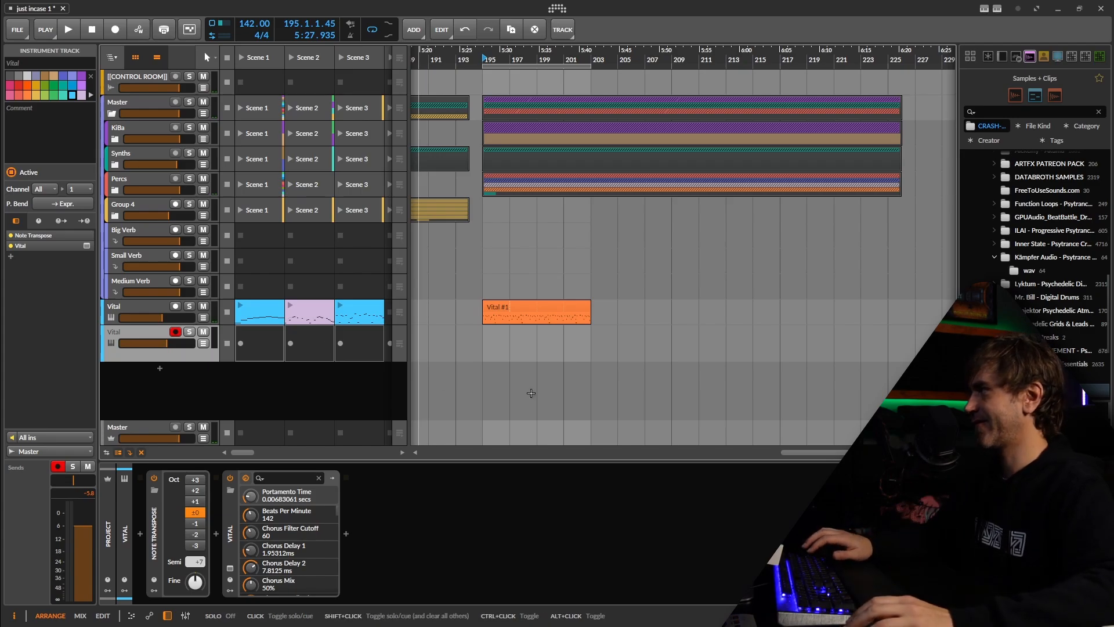
# Enable Filter 1 in the second track's Vital, blend it to a band-pass shape and modulate its cutoff with Random 1
pyautogui.scroll(3, 501, 346)
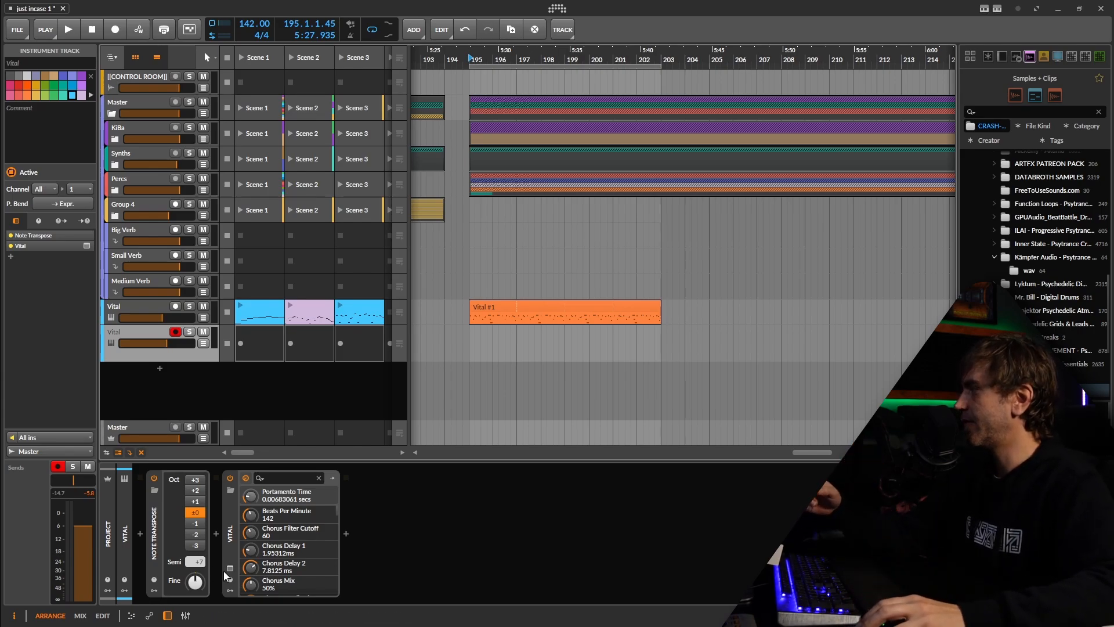
pyautogui.click(230, 568)
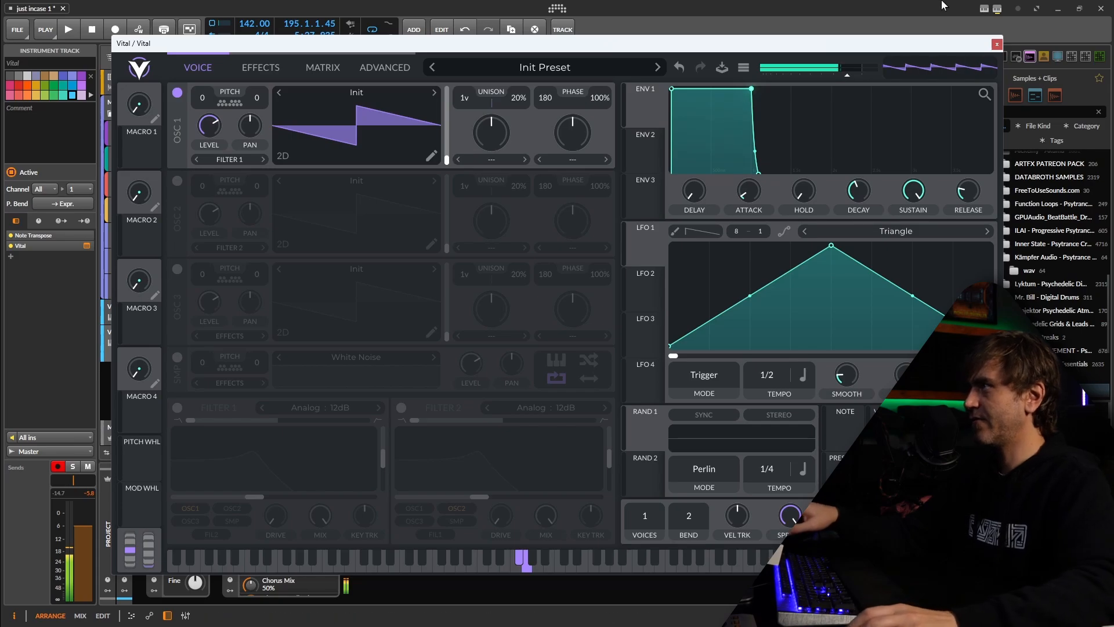
pyautogui.click(177, 408)
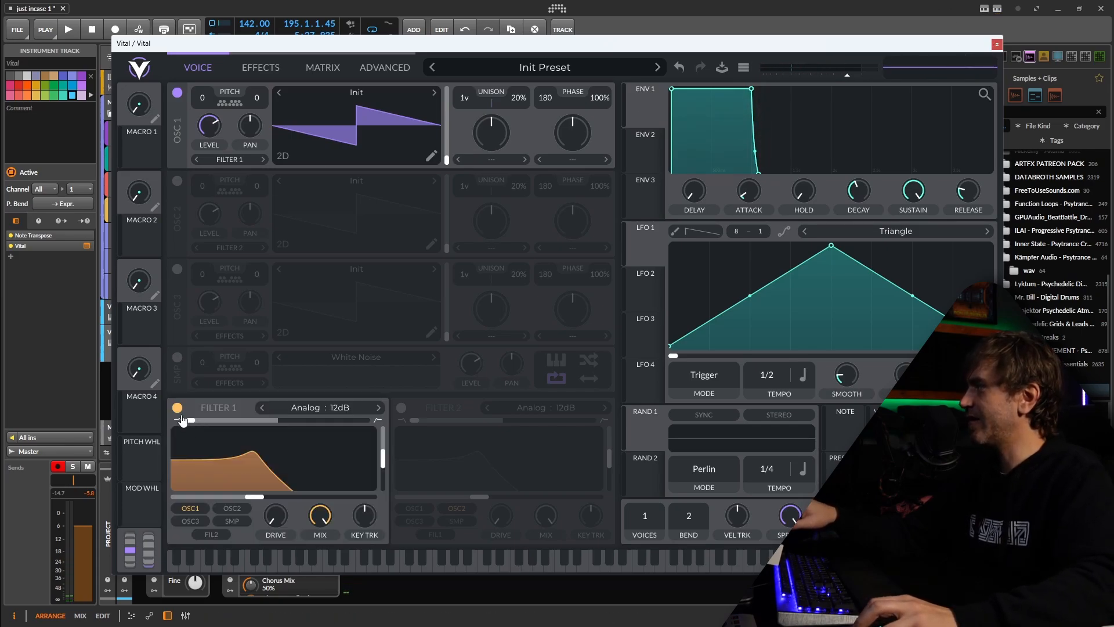
pyautogui.moveTo(242, 422); pyautogui.dragTo(278, 441)
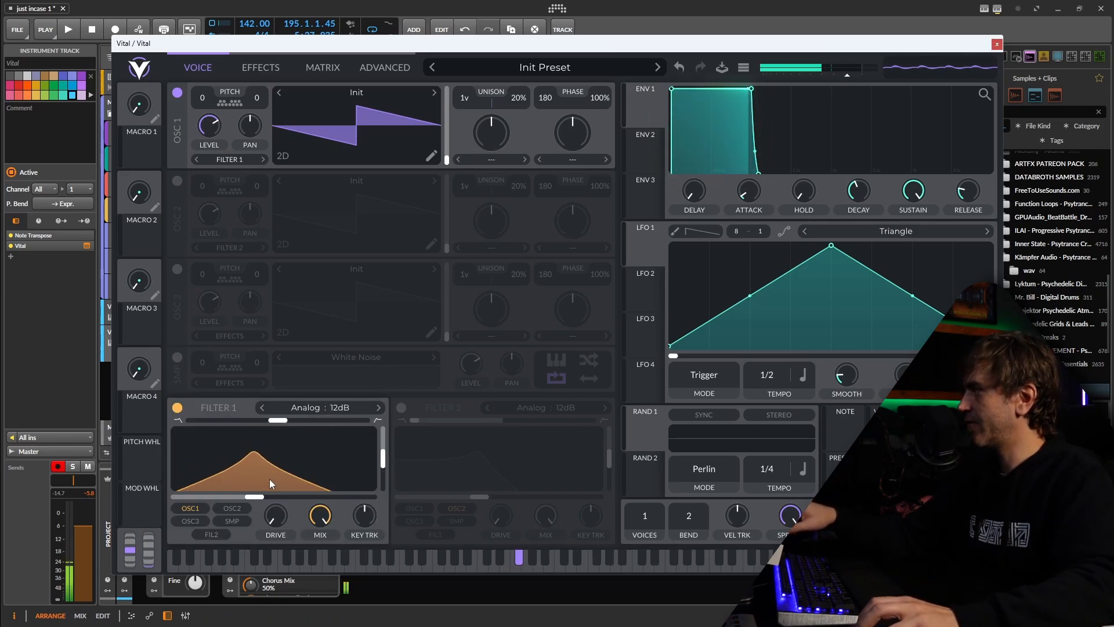
pyautogui.moveTo(262, 501)
pyautogui.mouseDown()
pyautogui.moveTo(297, 482)
pyautogui.moveTo(270, 494)
pyautogui.mouseUp()
pyautogui.moveTo(644, 431); pyautogui.dragTo(285, 455)
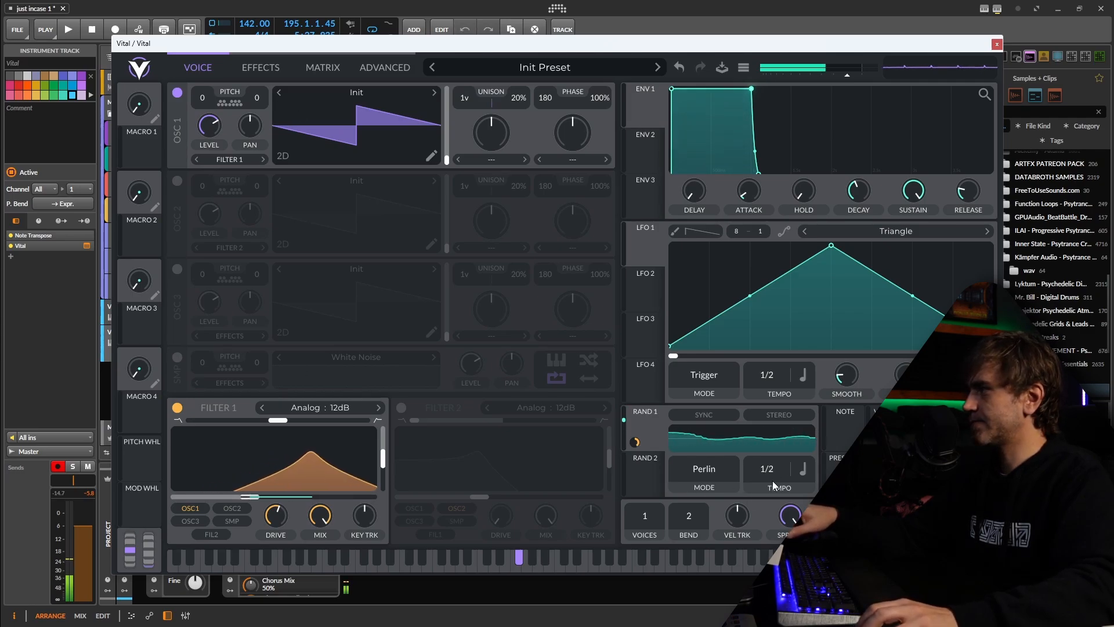
# Enable the Chorus, Distortion, Delay and Reverb effects in the second track's Vital
pyautogui.click(273, 74)
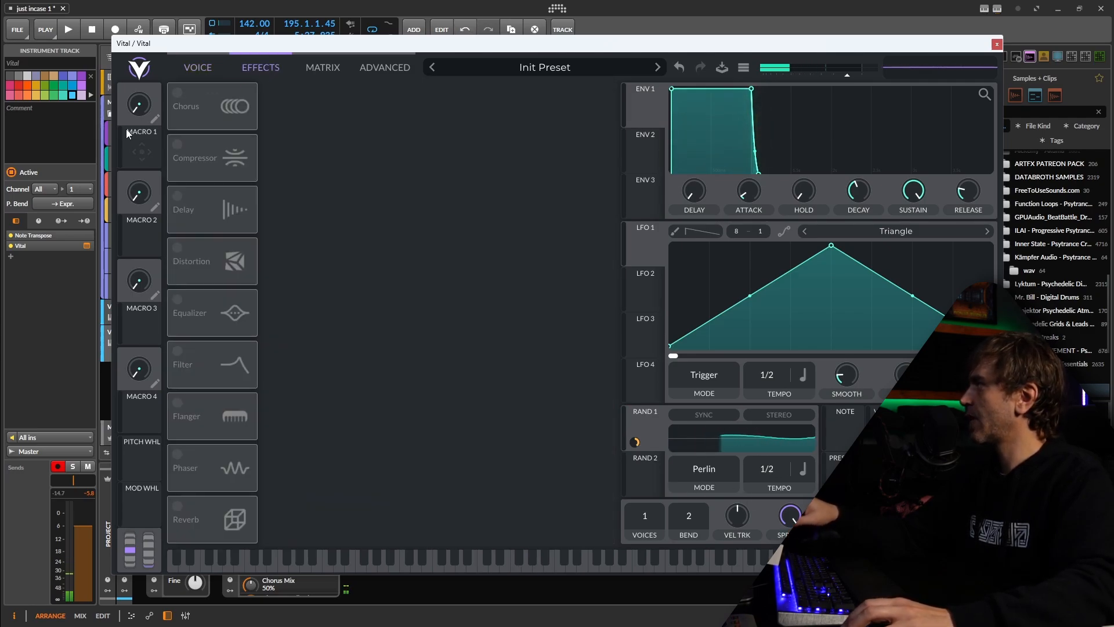
pyautogui.click(177, 93)
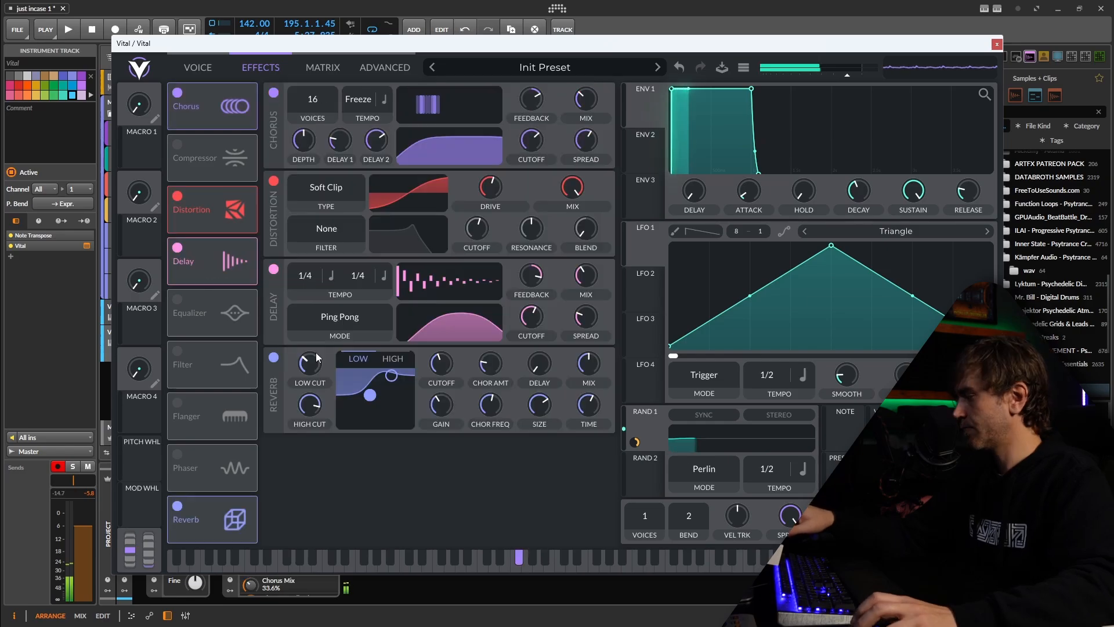
pyautogui.click(198, 67)
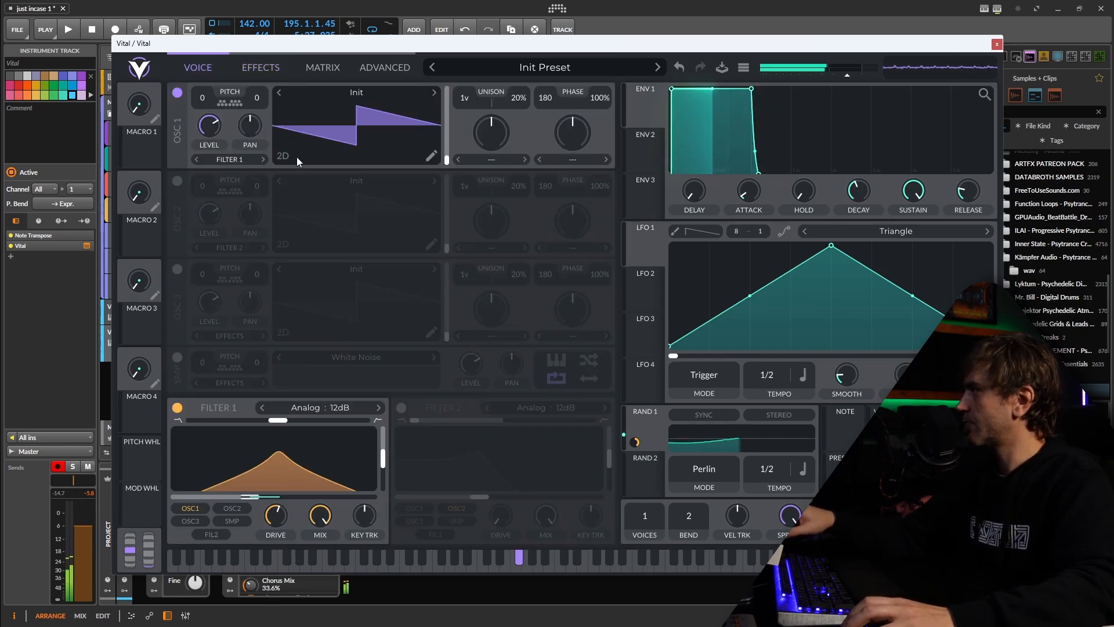
# Lower Filter 1's cutoff and raise its resonance to about 75.89%, keeping the Analog 12dB type after trying 24dB, and close the synth window
pyautogui.moveTo(274, 482); pyautogui.dragTo(236, 497)
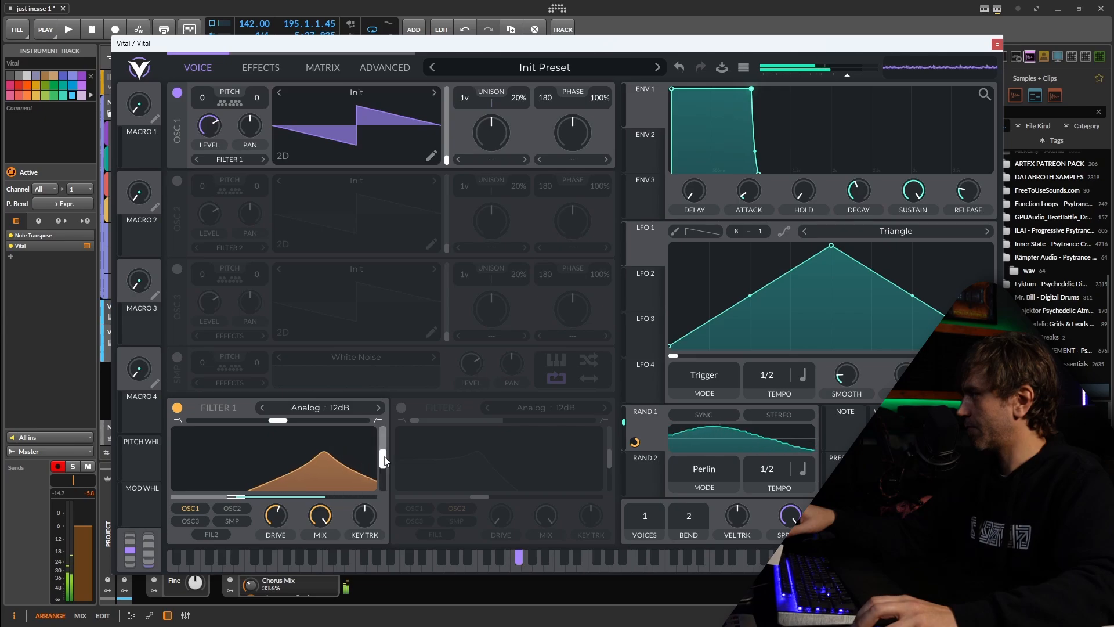
pyautogui.moveTo(389, 459); pyautogui.dragTo(388, 444)
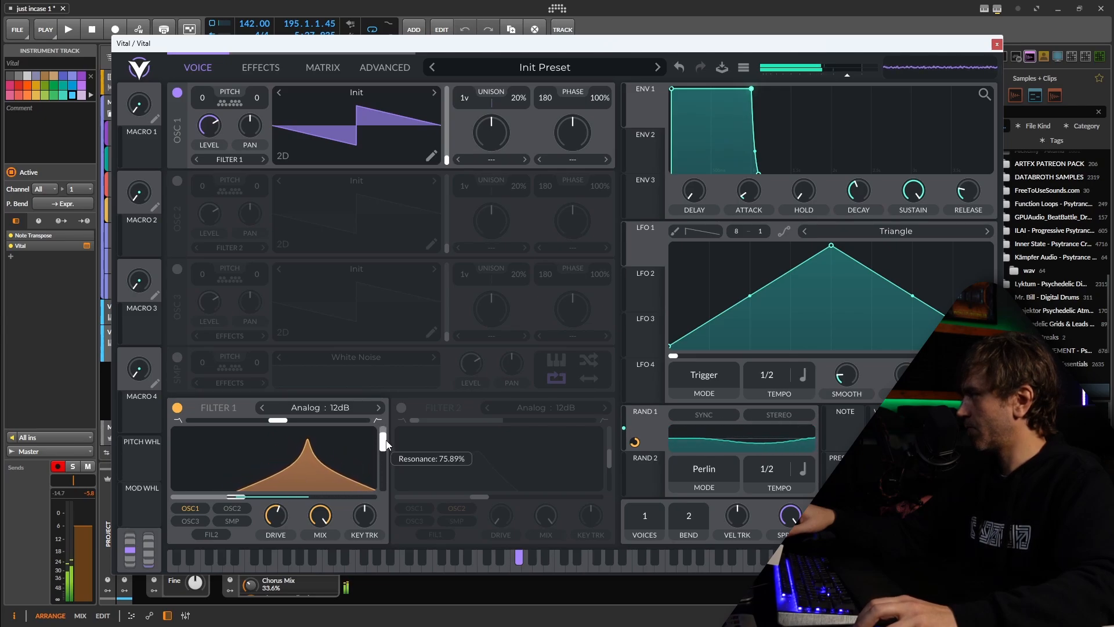
pyautogui.click(378, 408)
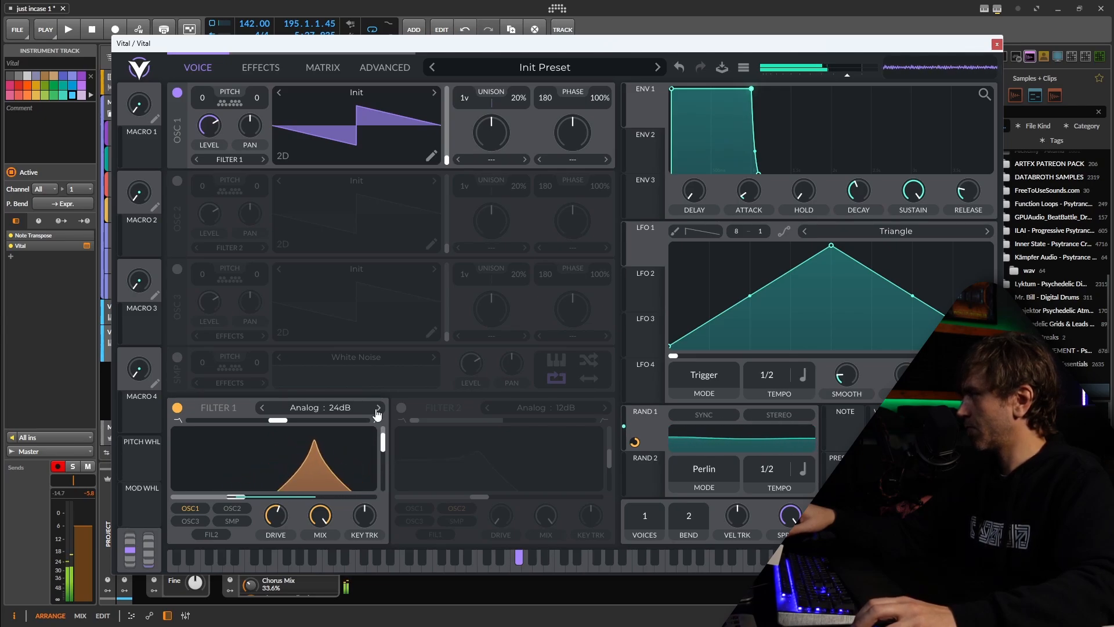
pyautogui.click(261, 410)
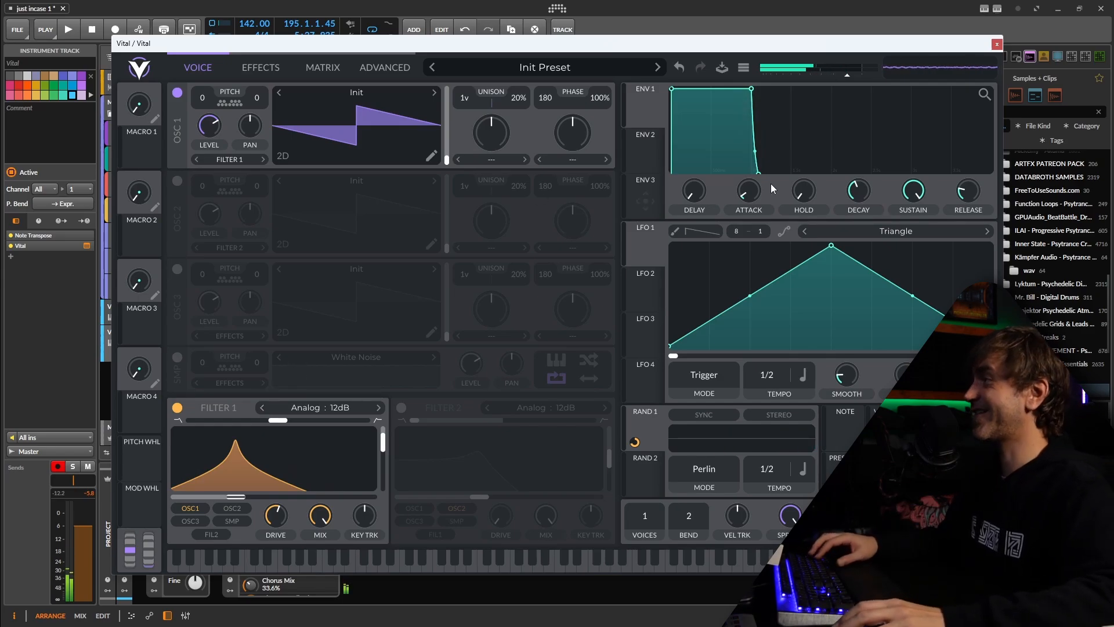
pyautogui.click(996, 44)
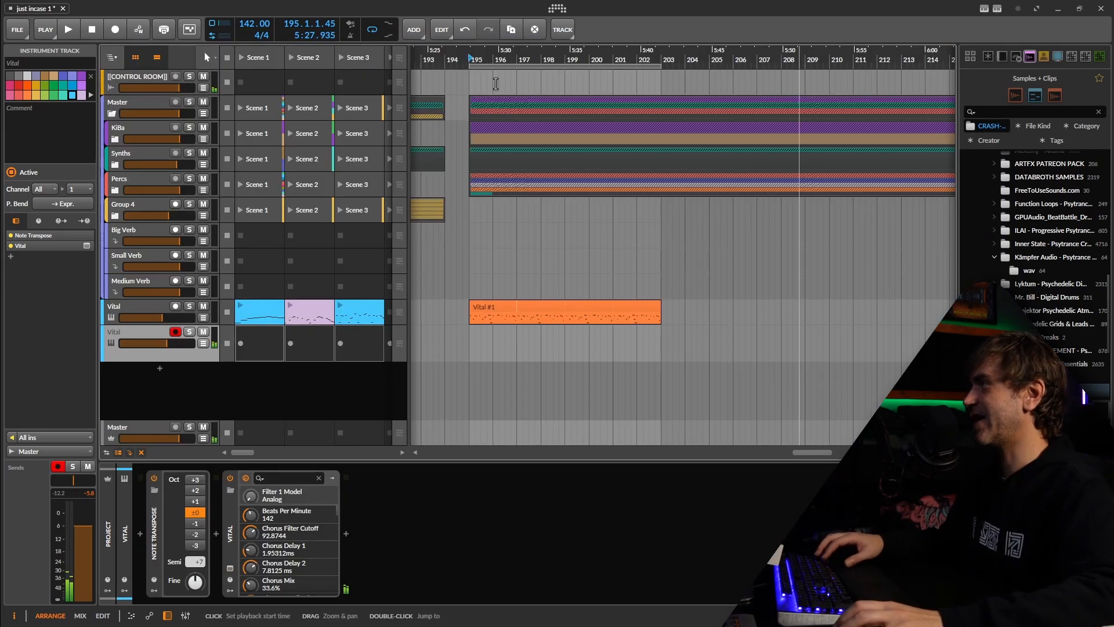
# Record a phrase on the second Vital track over bars 195 to 203
pyautogui.click(116, 33)
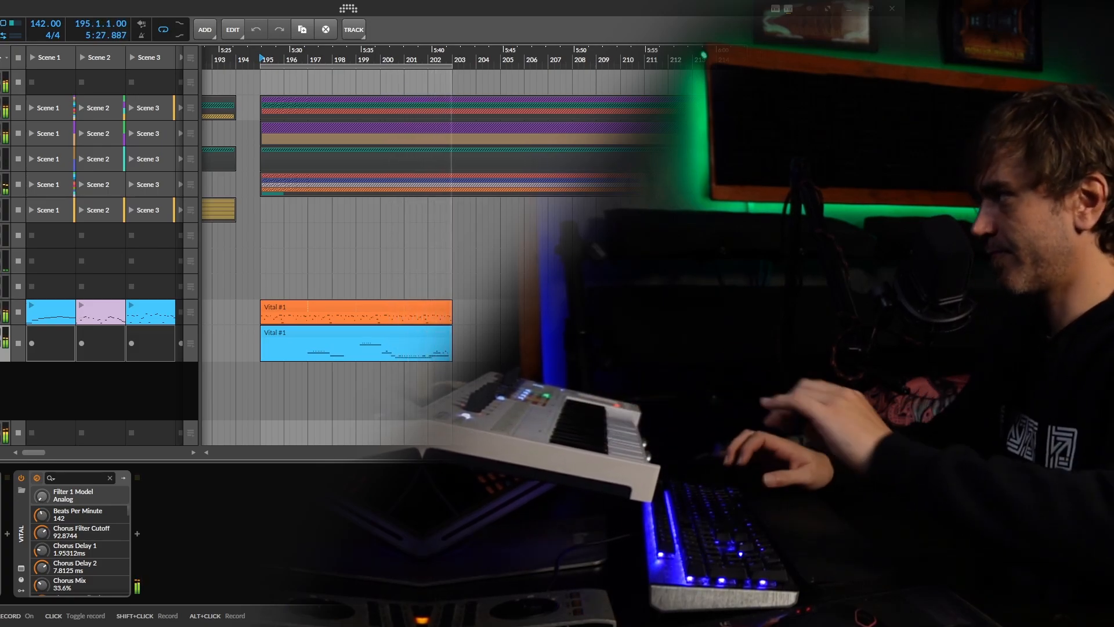
pyautogui.click(0, 29)
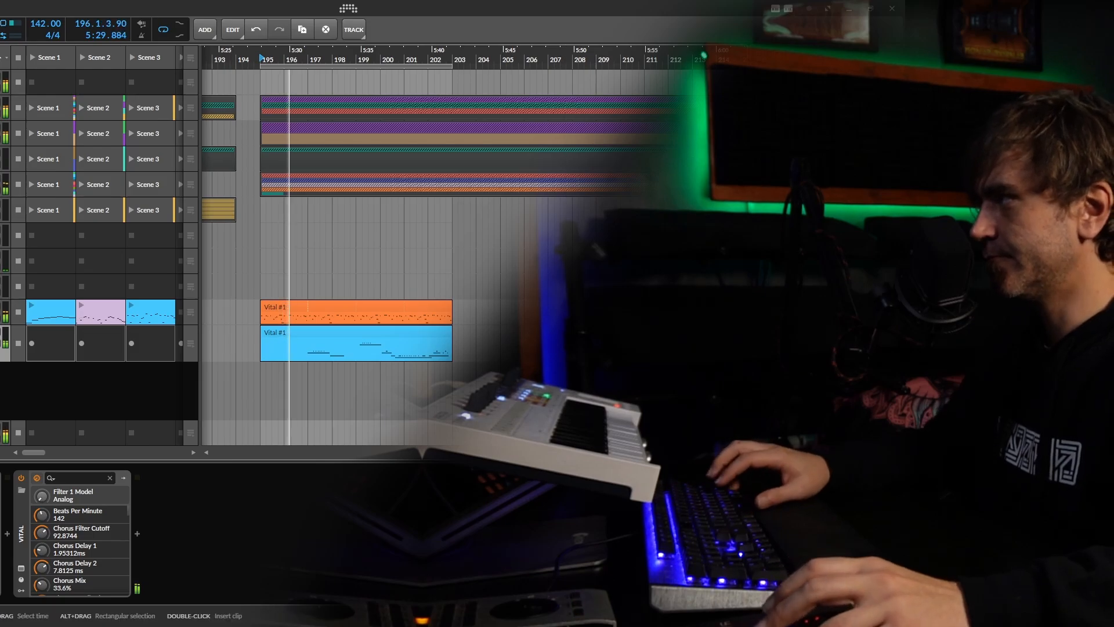
# Extend the first Vital track's clip to about bar 217 and shift the loop to bars 203–211 to record a second phrase
pyautogui.scroll(-3, 441, 264)
pyautogui.scroll(2, 499, 232)
pyautogui.scroll(-3, 367, 334)
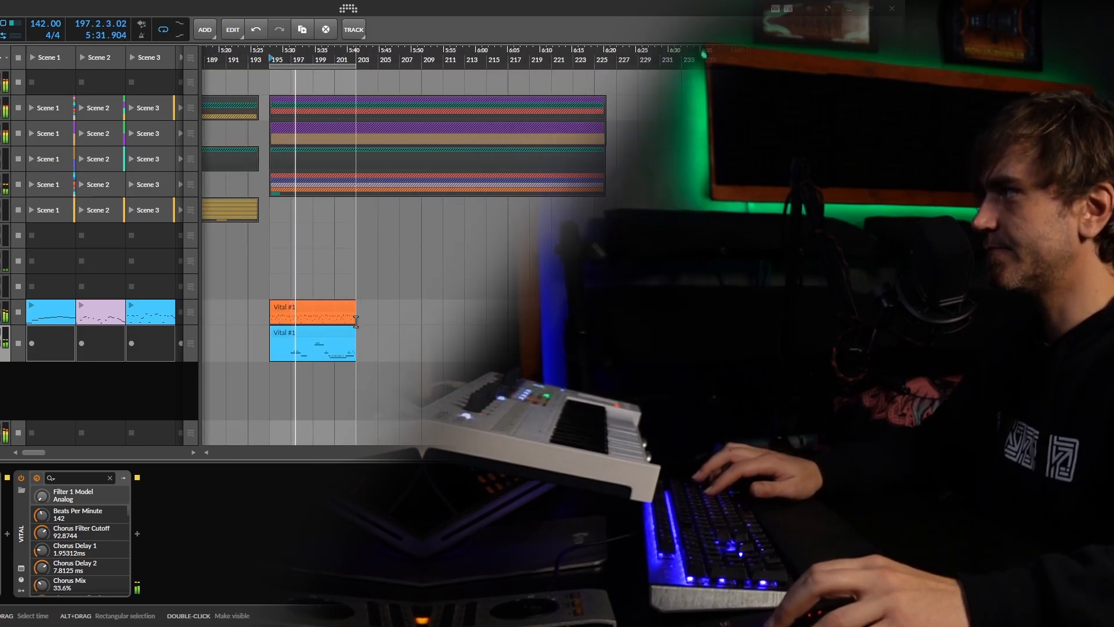
pyautogui.moveTo(354, 316); pyautogui.dragTo(488, 333)
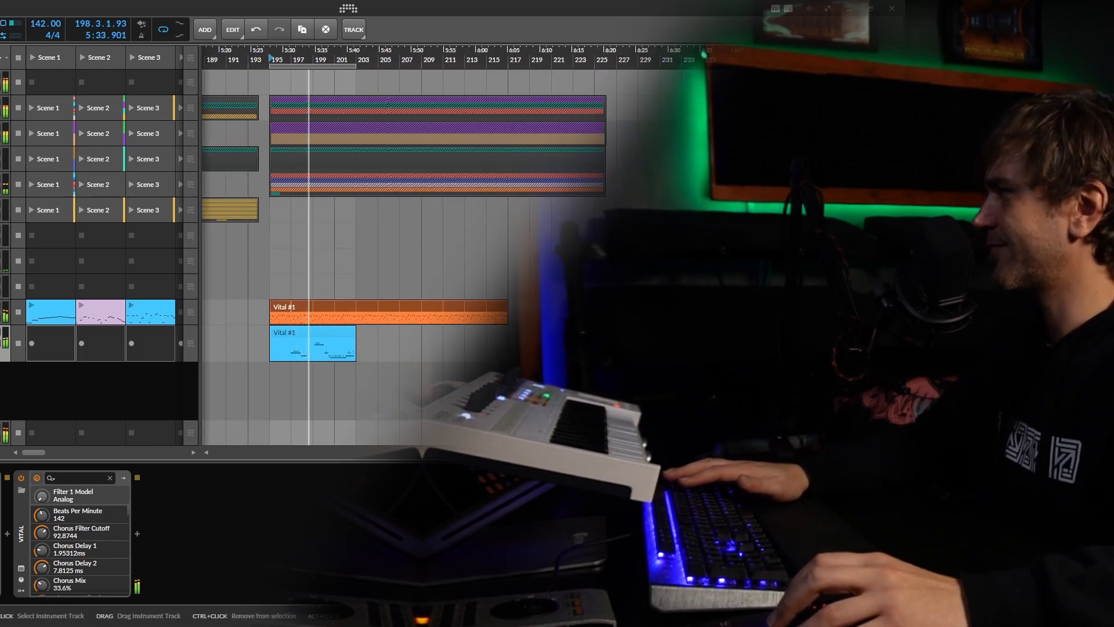
pyautogui.moveTo(315, 67); pyautogui.dragTo(398, 69)
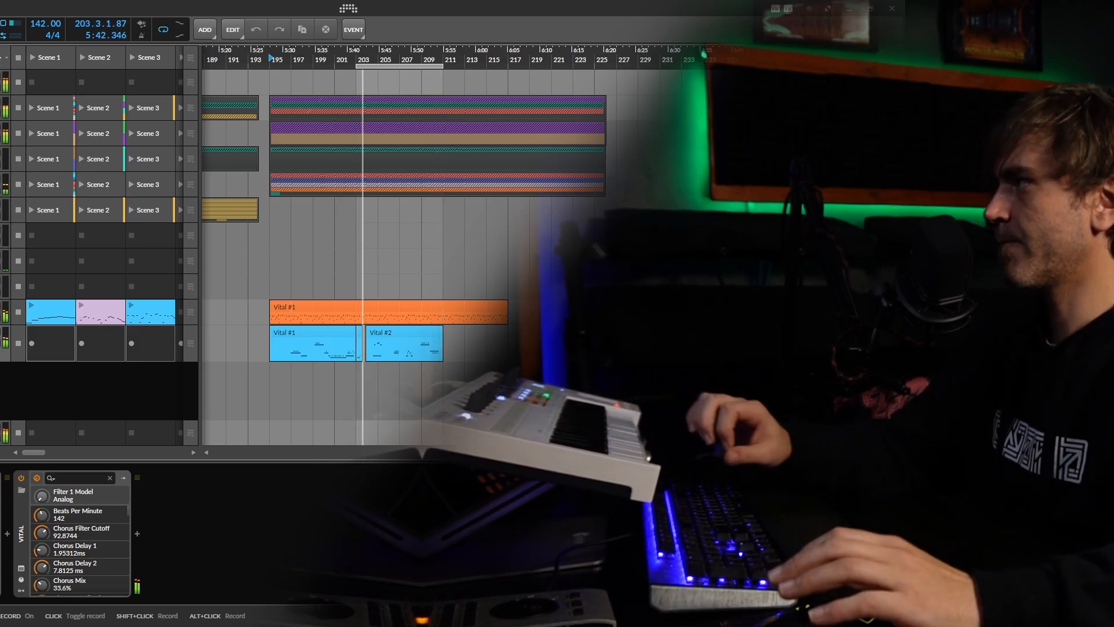
# Trim the start of the second recorded clip to about bar 204
pyautogui.click(366, 335)
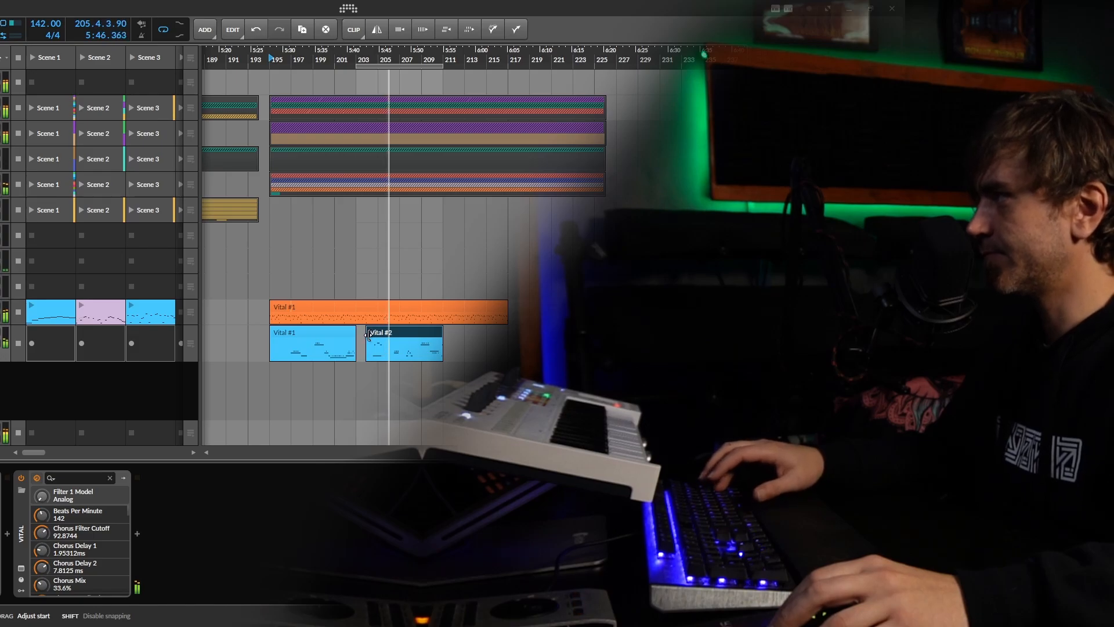
pyautogui.scroll(-2, 472, 90)
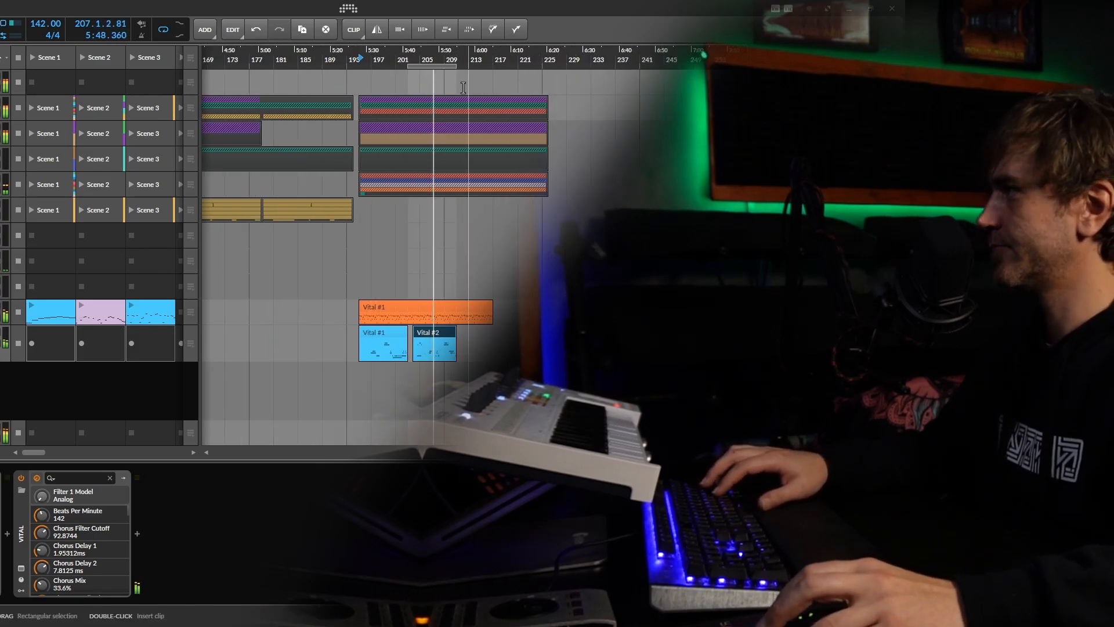
pyautogui.scroll(2, 493, 219)
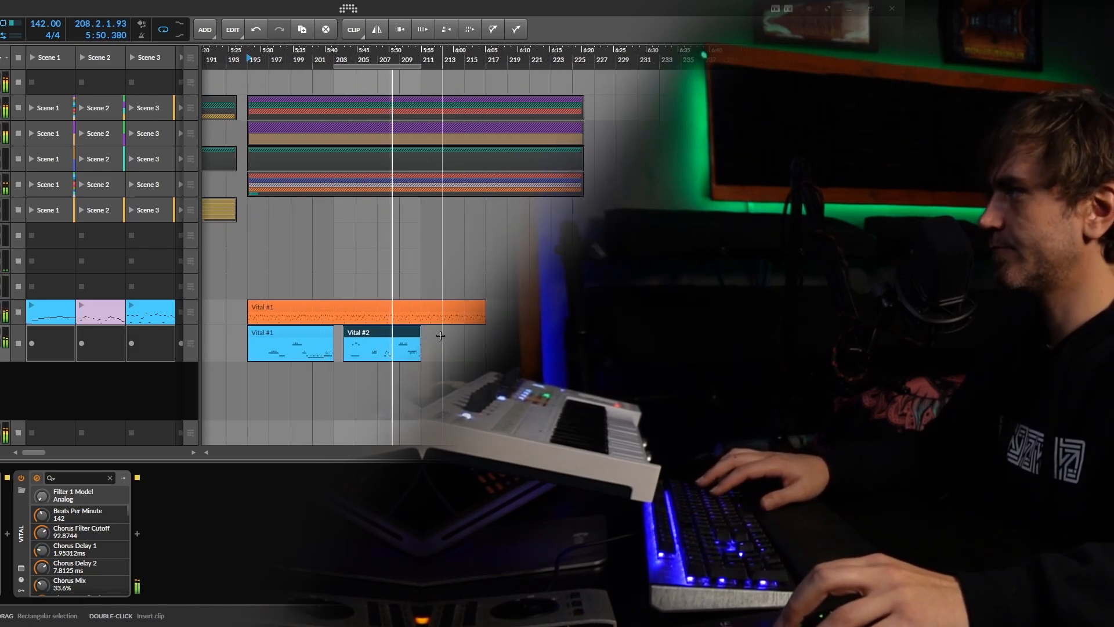
# Fill the gap between the two recorded clips with an empty clip and consolidate them into one clip over bars 195–211
pyautogui.click(340, 340)
pyautogui.click(340, 340)
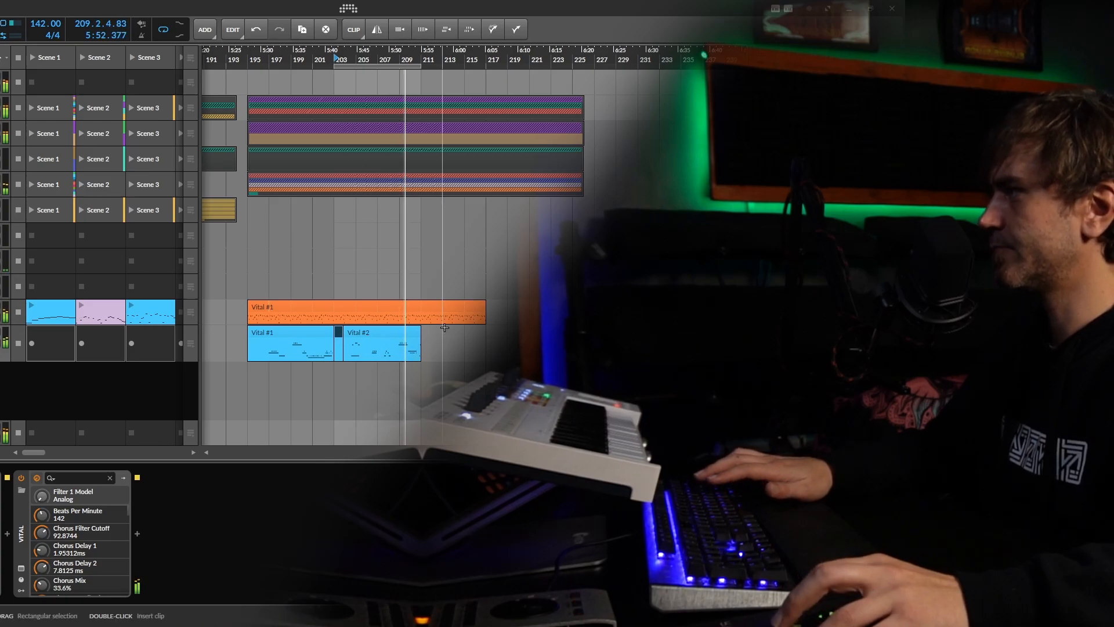
pyautogui.moveTo(445, 327); pyautogui.dragTo(248, 347)
pyautogui.hotkey('ctrl', 'j')
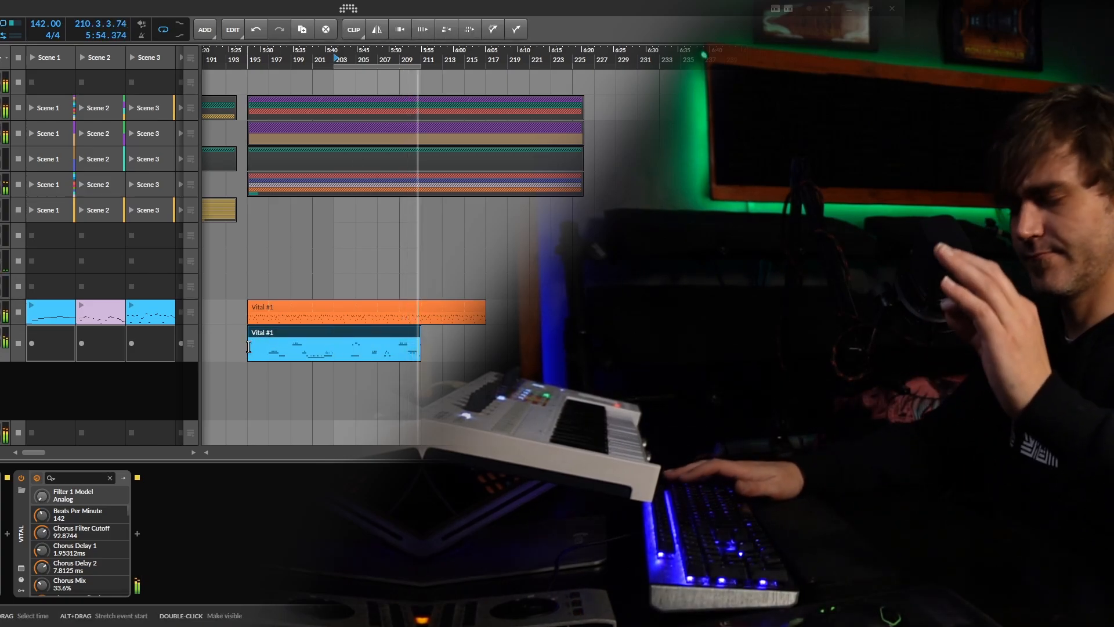
# Remove the part of the first Vital track's clip beyond bar 211 so it ends with the recorded clip below
pyautogui.click(426, 315)
pyautogui.press('Delete')
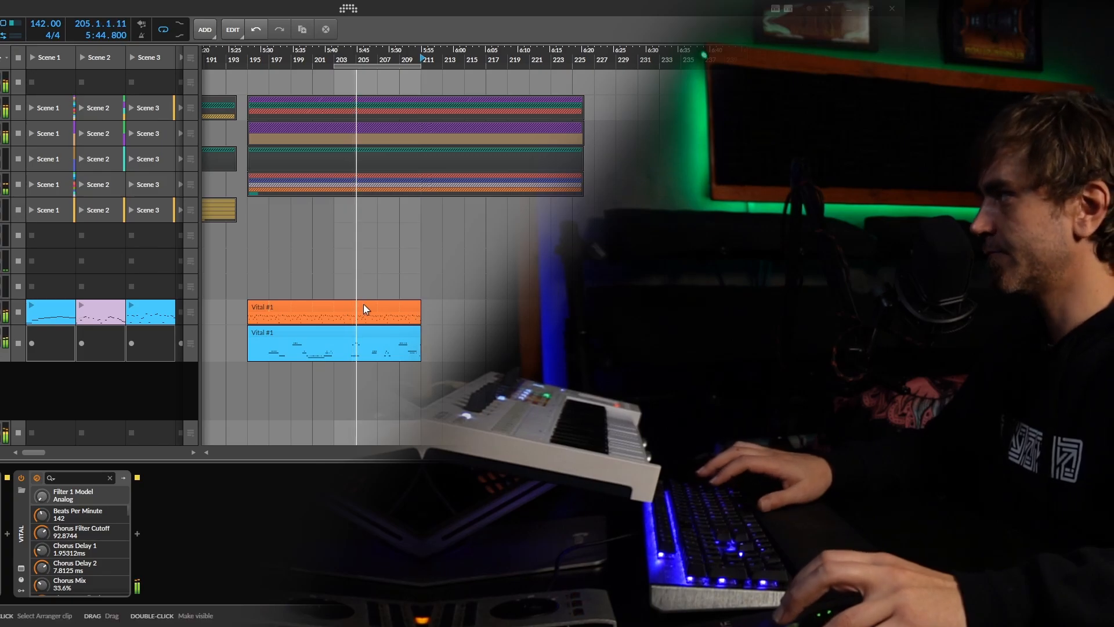
pyautogui.moveTo(354, 305); pyautogui.dragTo(430, 326)
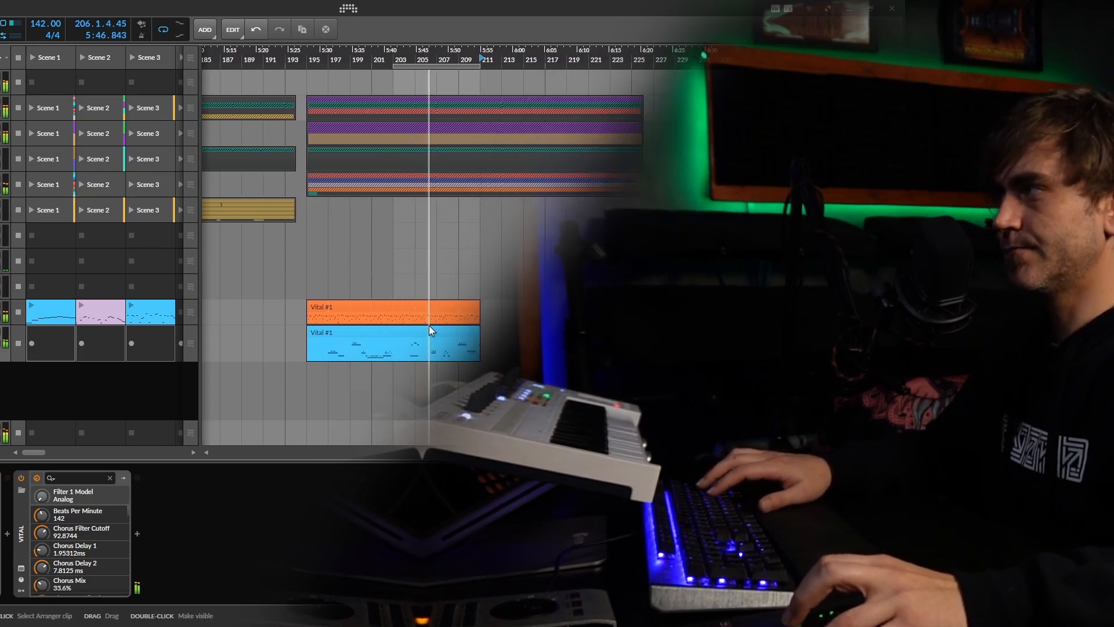